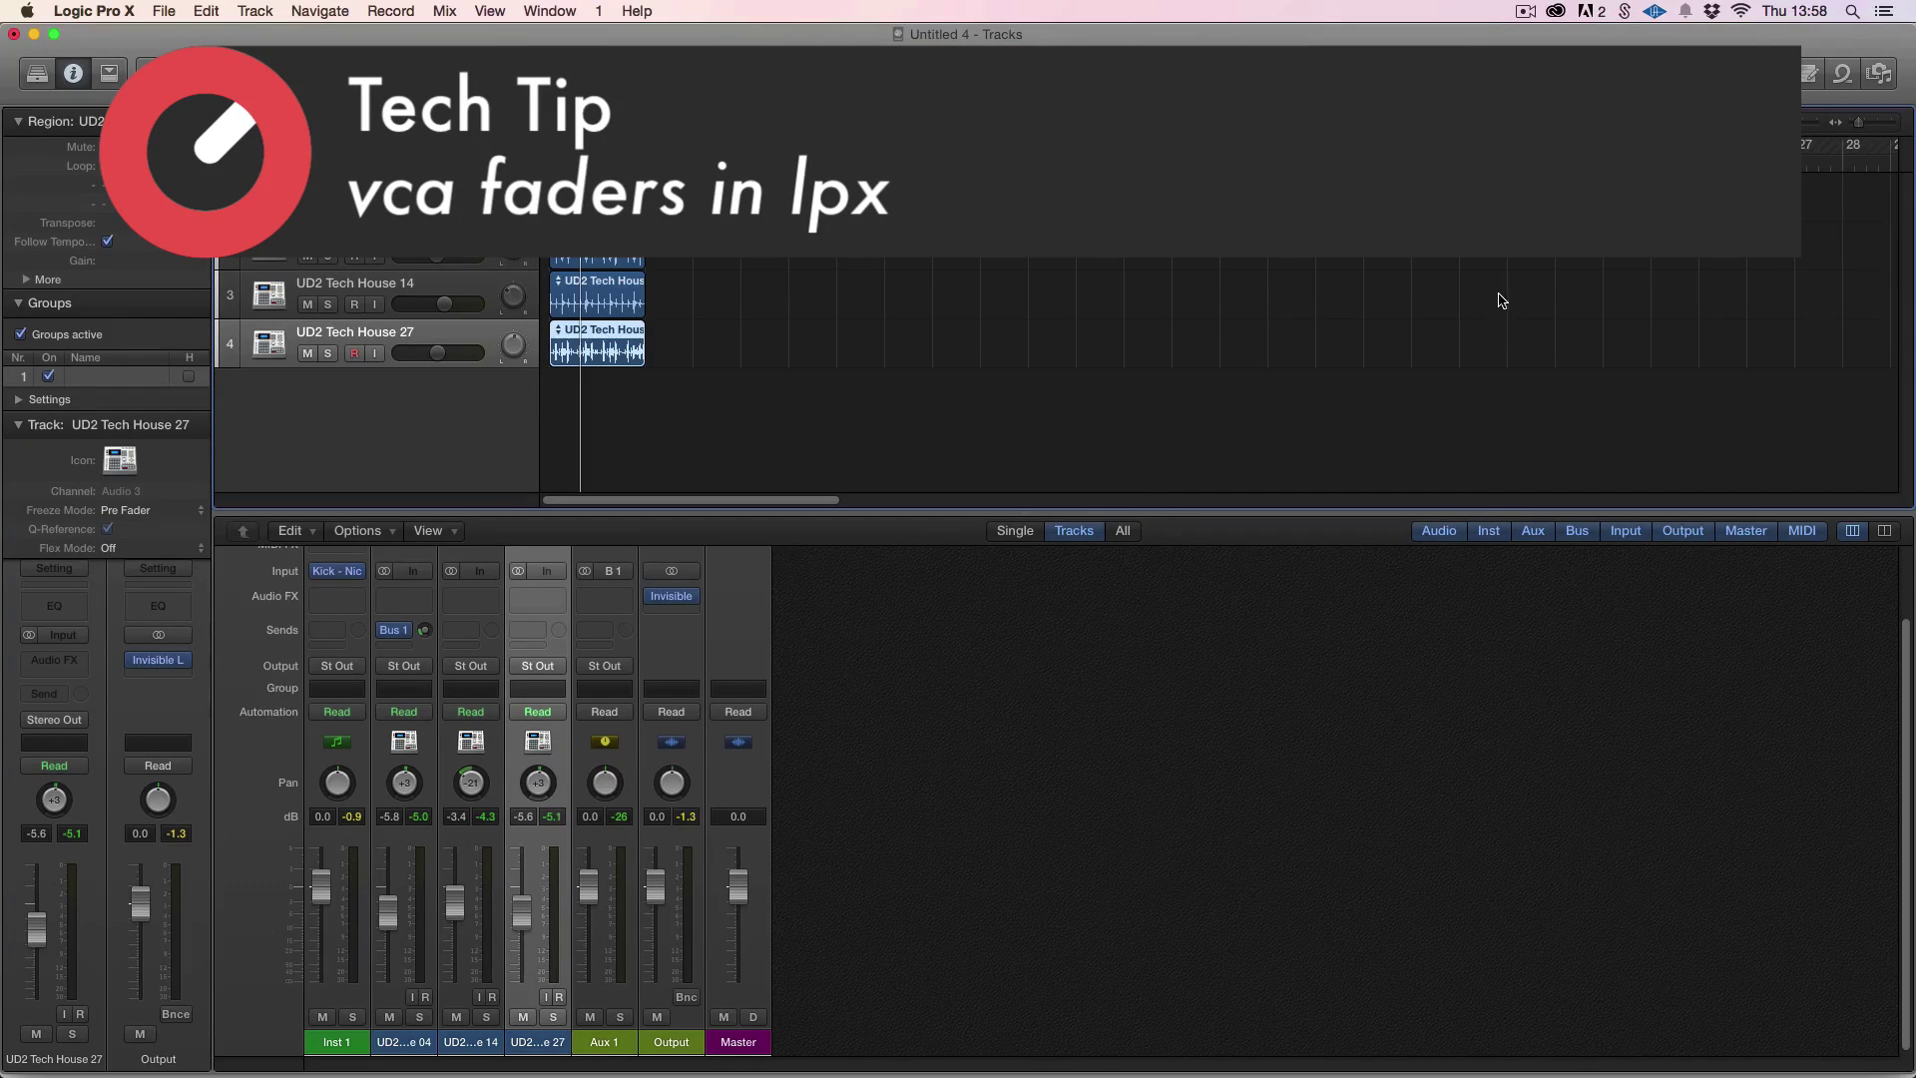
Raise the divider above the mixer so its MIDI FX row becomes visible
left_click_drag(1060, 512, 1061, 497)
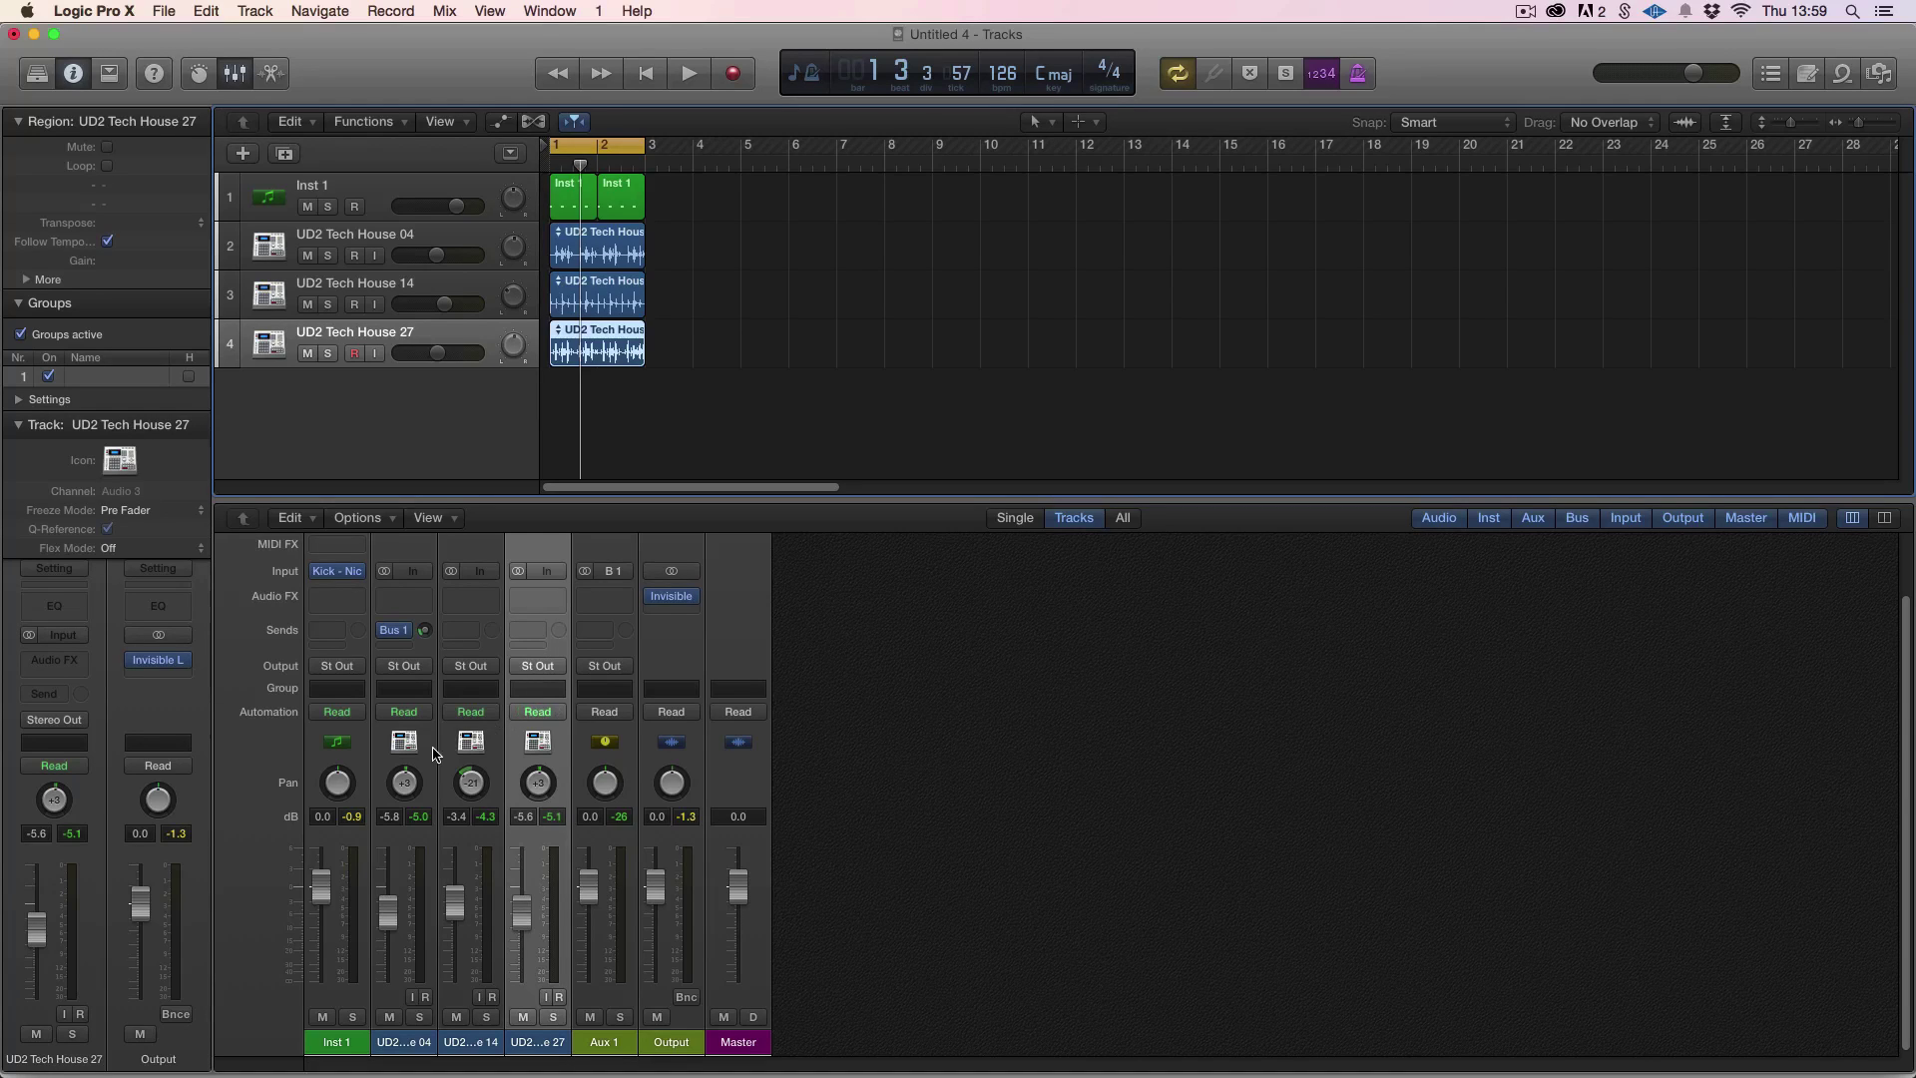
Select the UD2 Tech House 04, 14 and 27 channels and assign them to Group 1
left_click(452, 1043)
left_click(403, 1042, "shift")
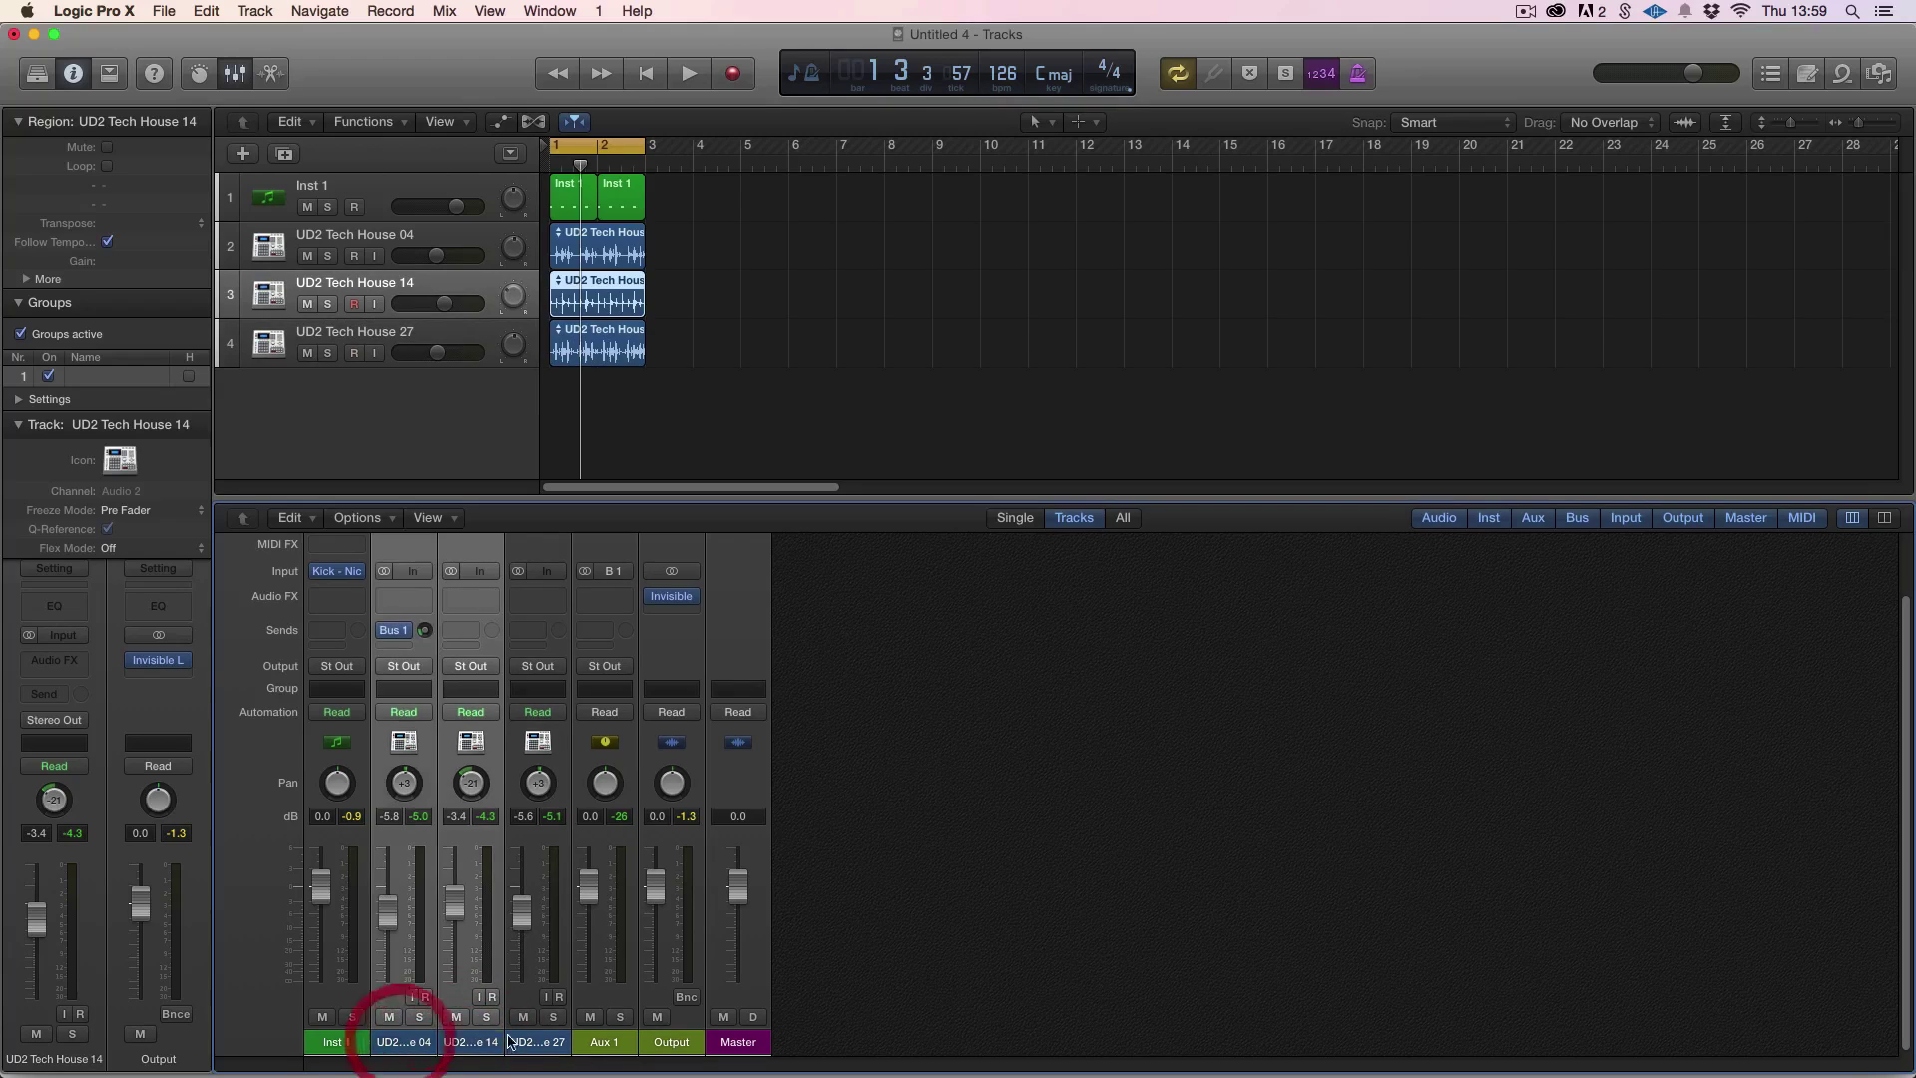
left_click(521, 1042, "shift")
left_click(412, 692)
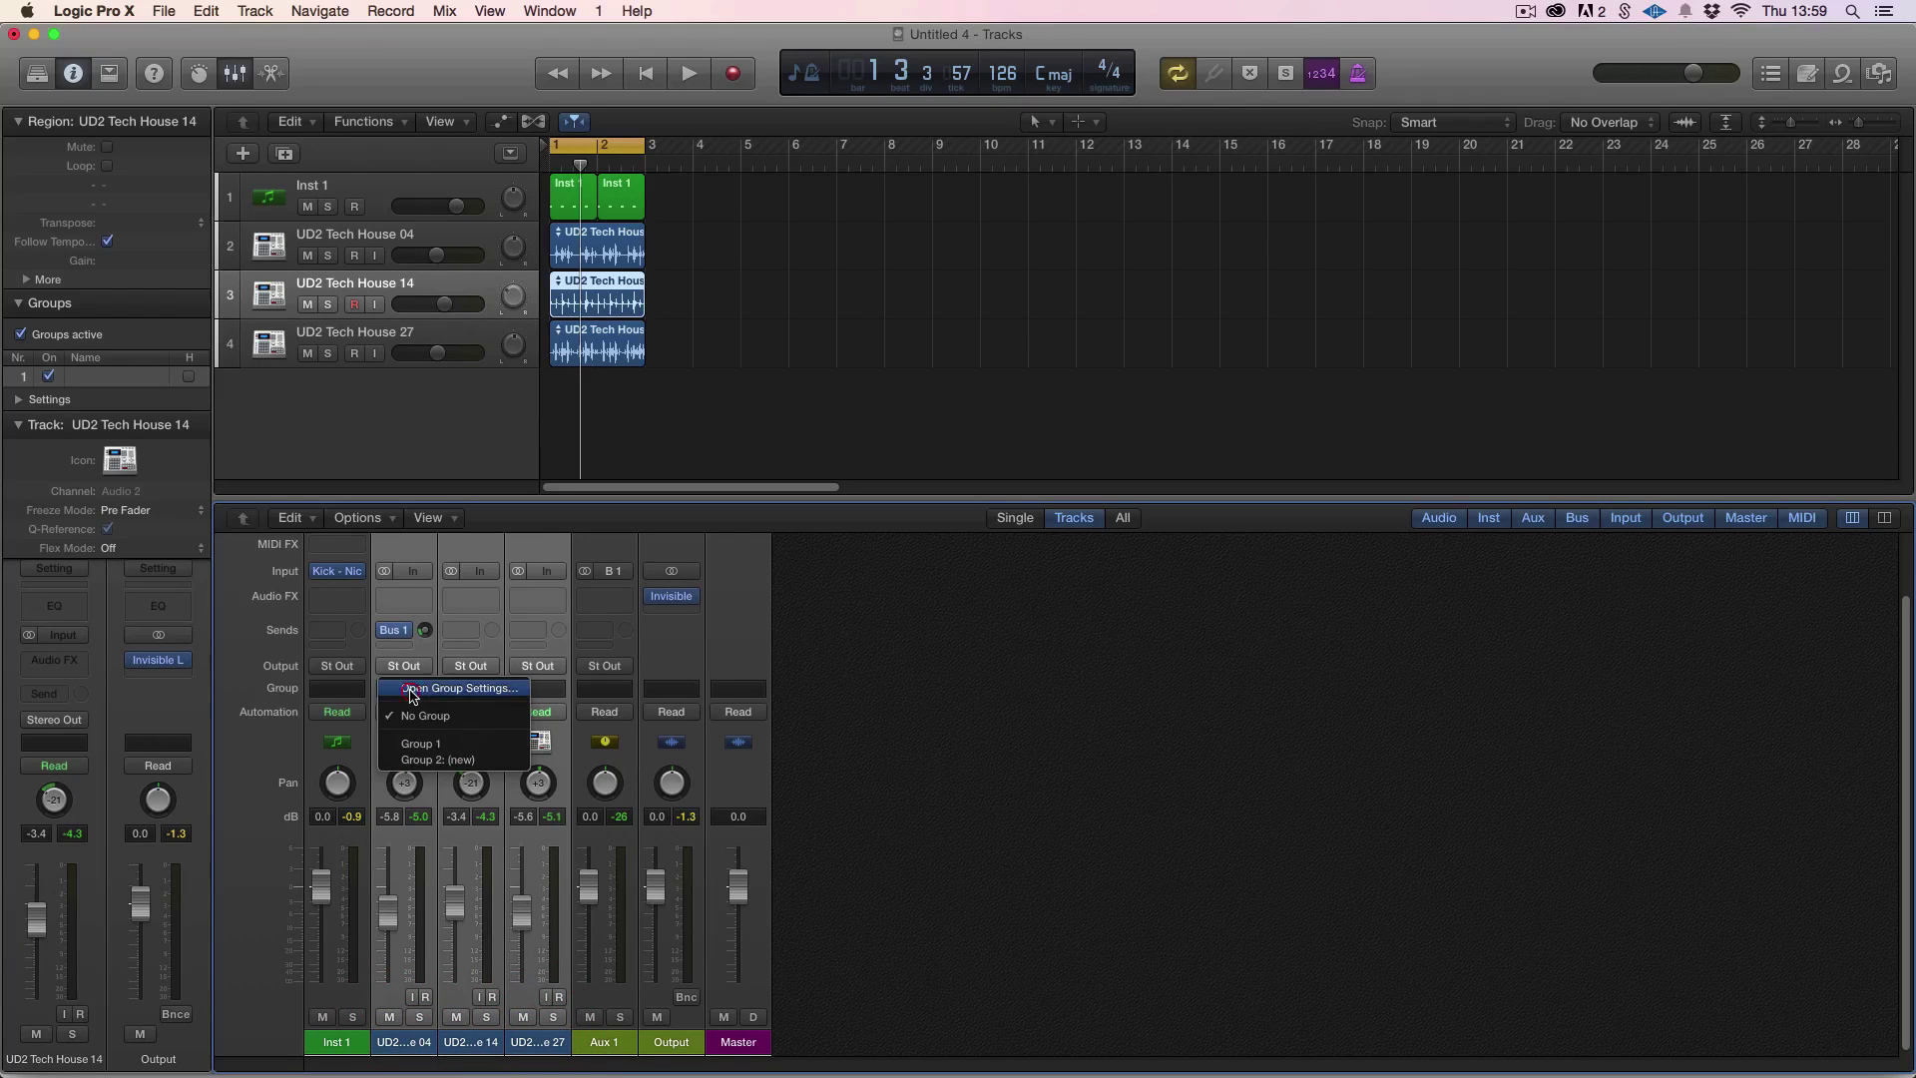
left_click(436, 741)
Play the loops, then test the grouped pan and volume moving together
key("space")
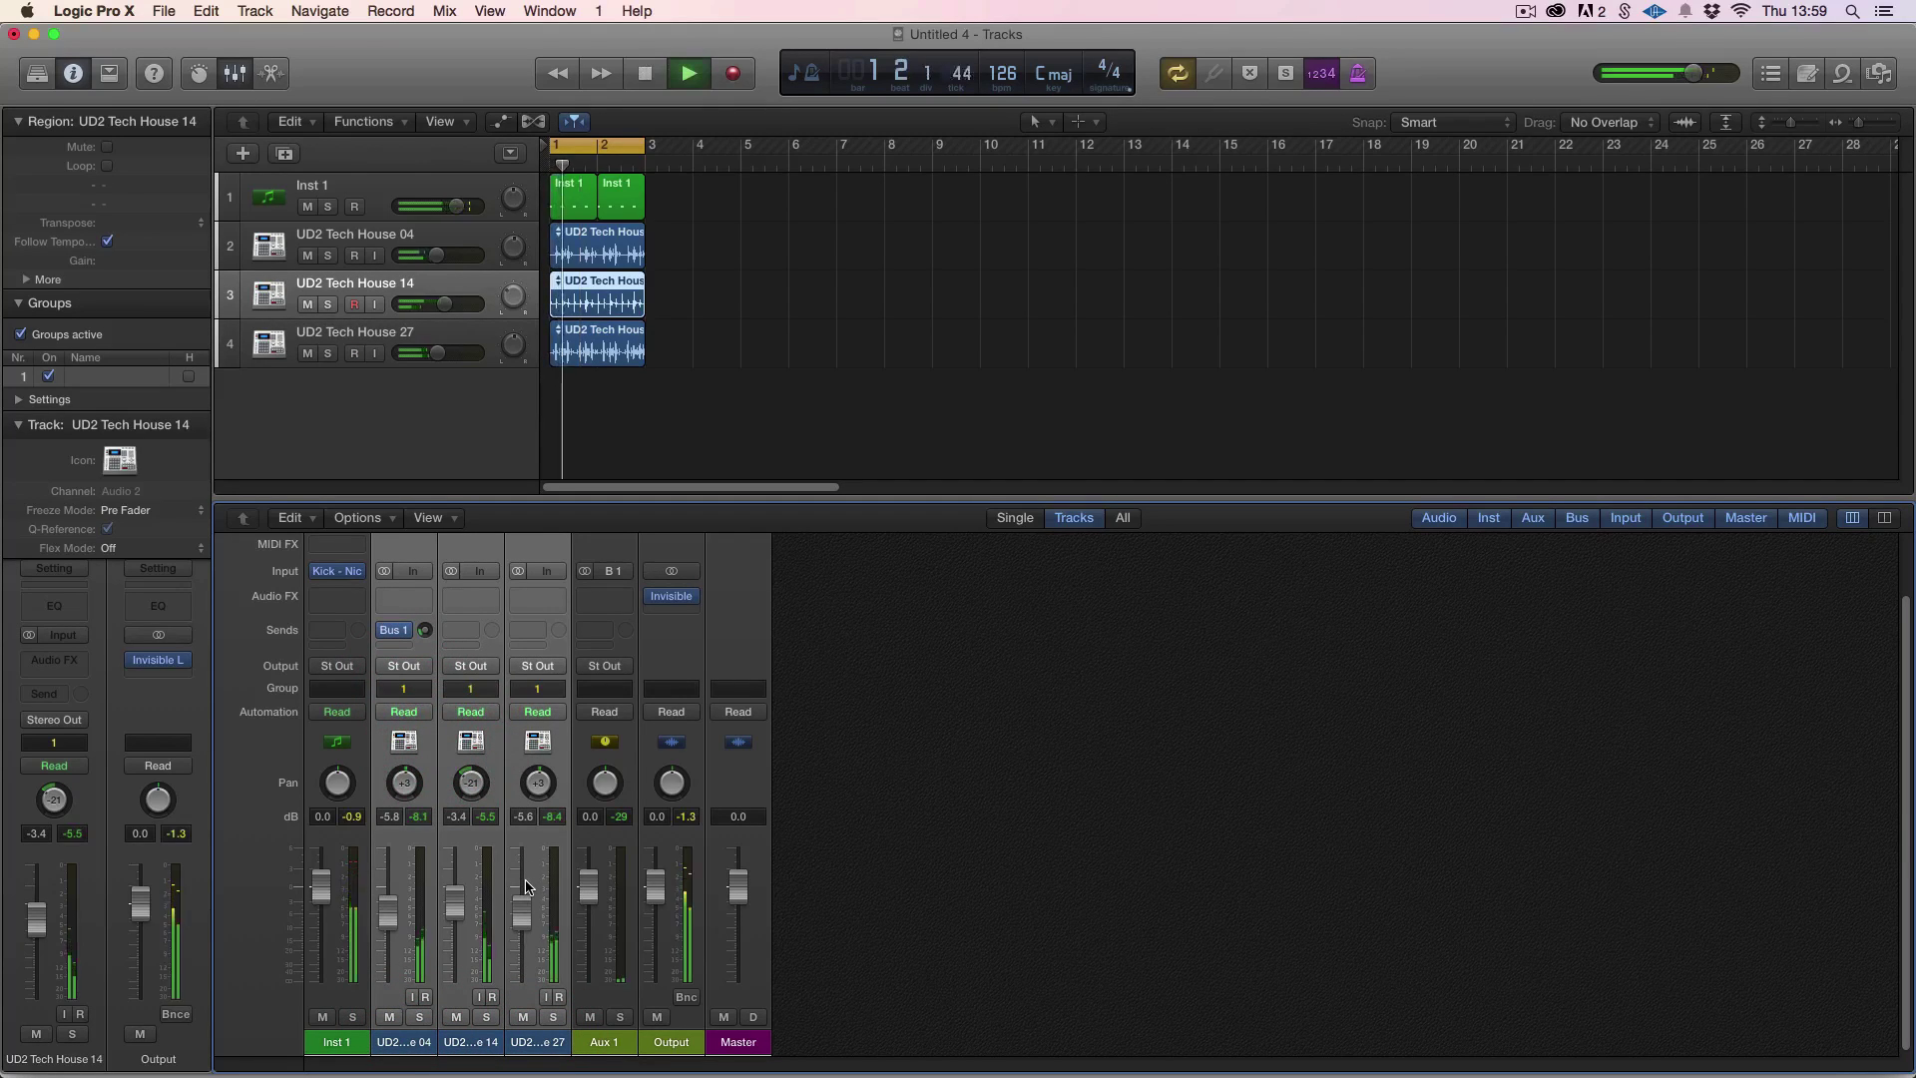
key("space")
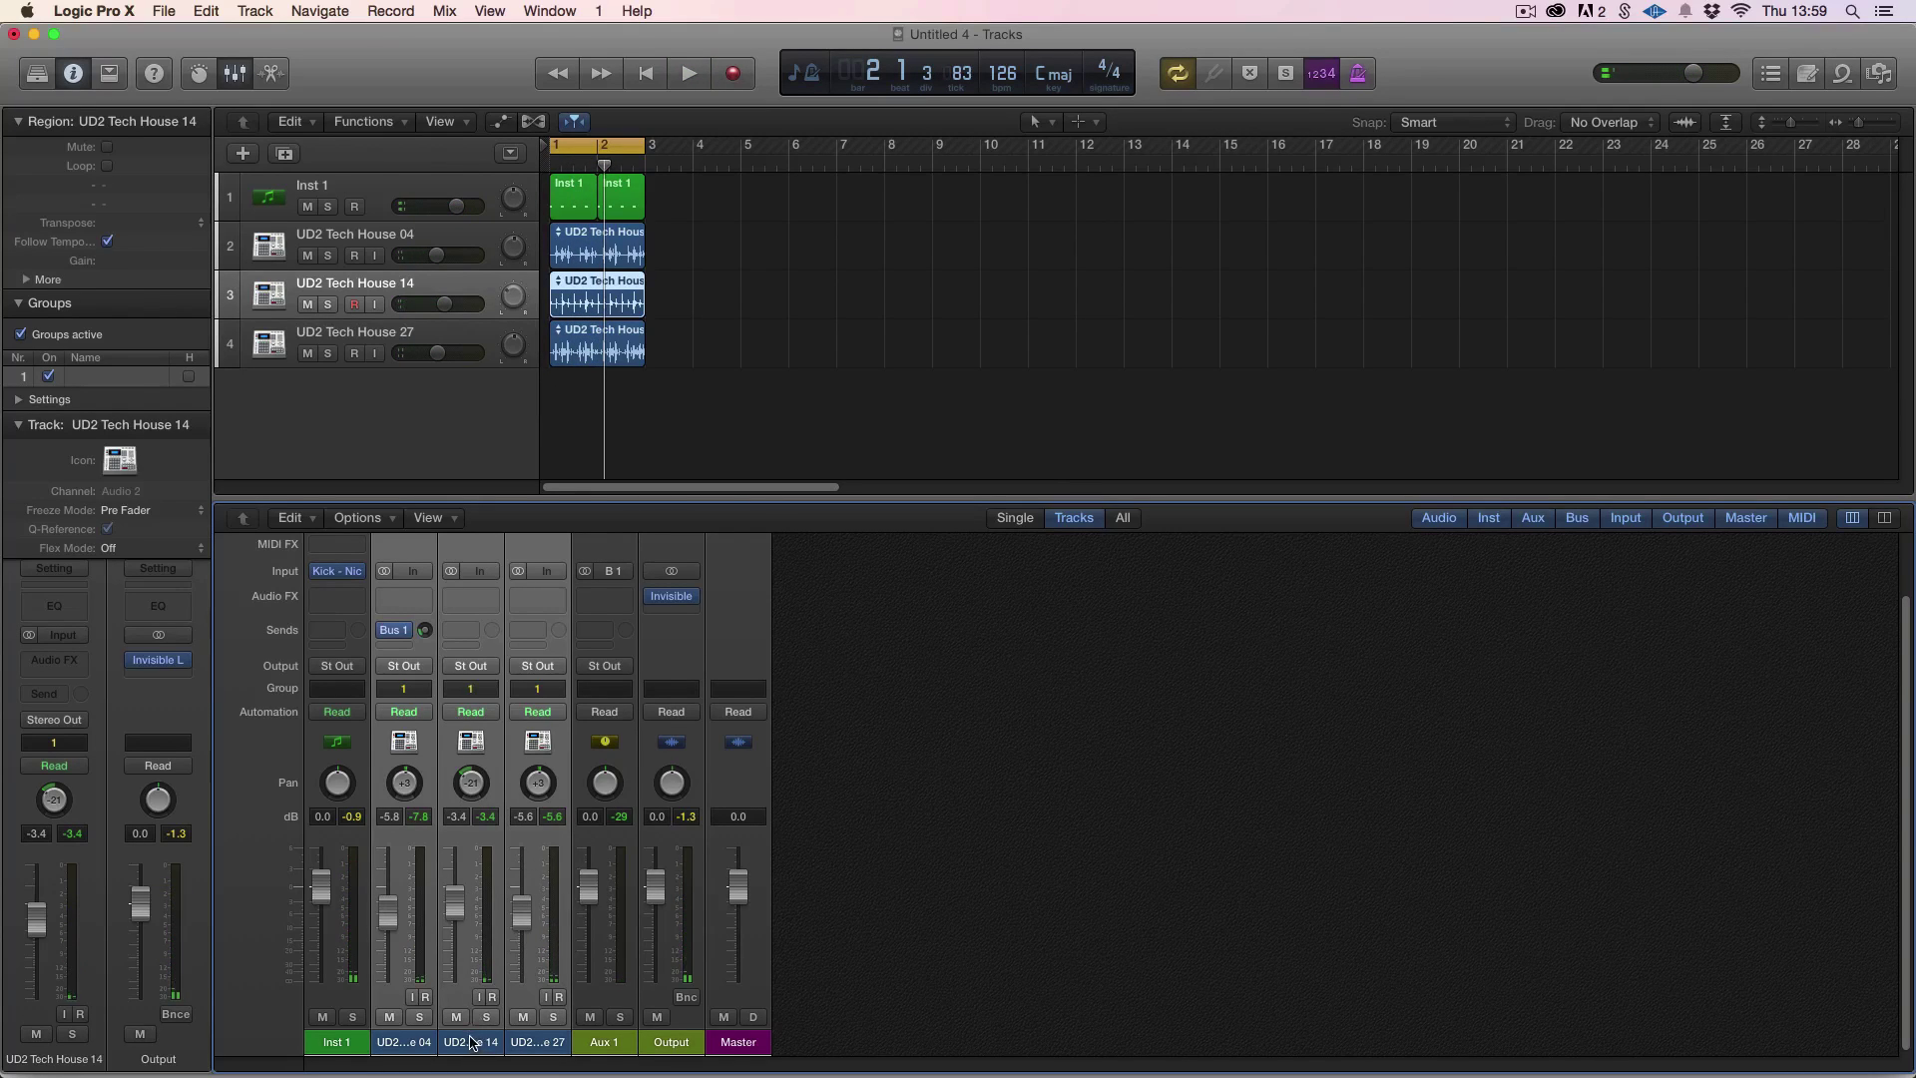
left_click_drag(469, 793, 471, 816)
left_click_drag(457, 904, 457, 899)
left_click_drag(467, 770, 462, 748)
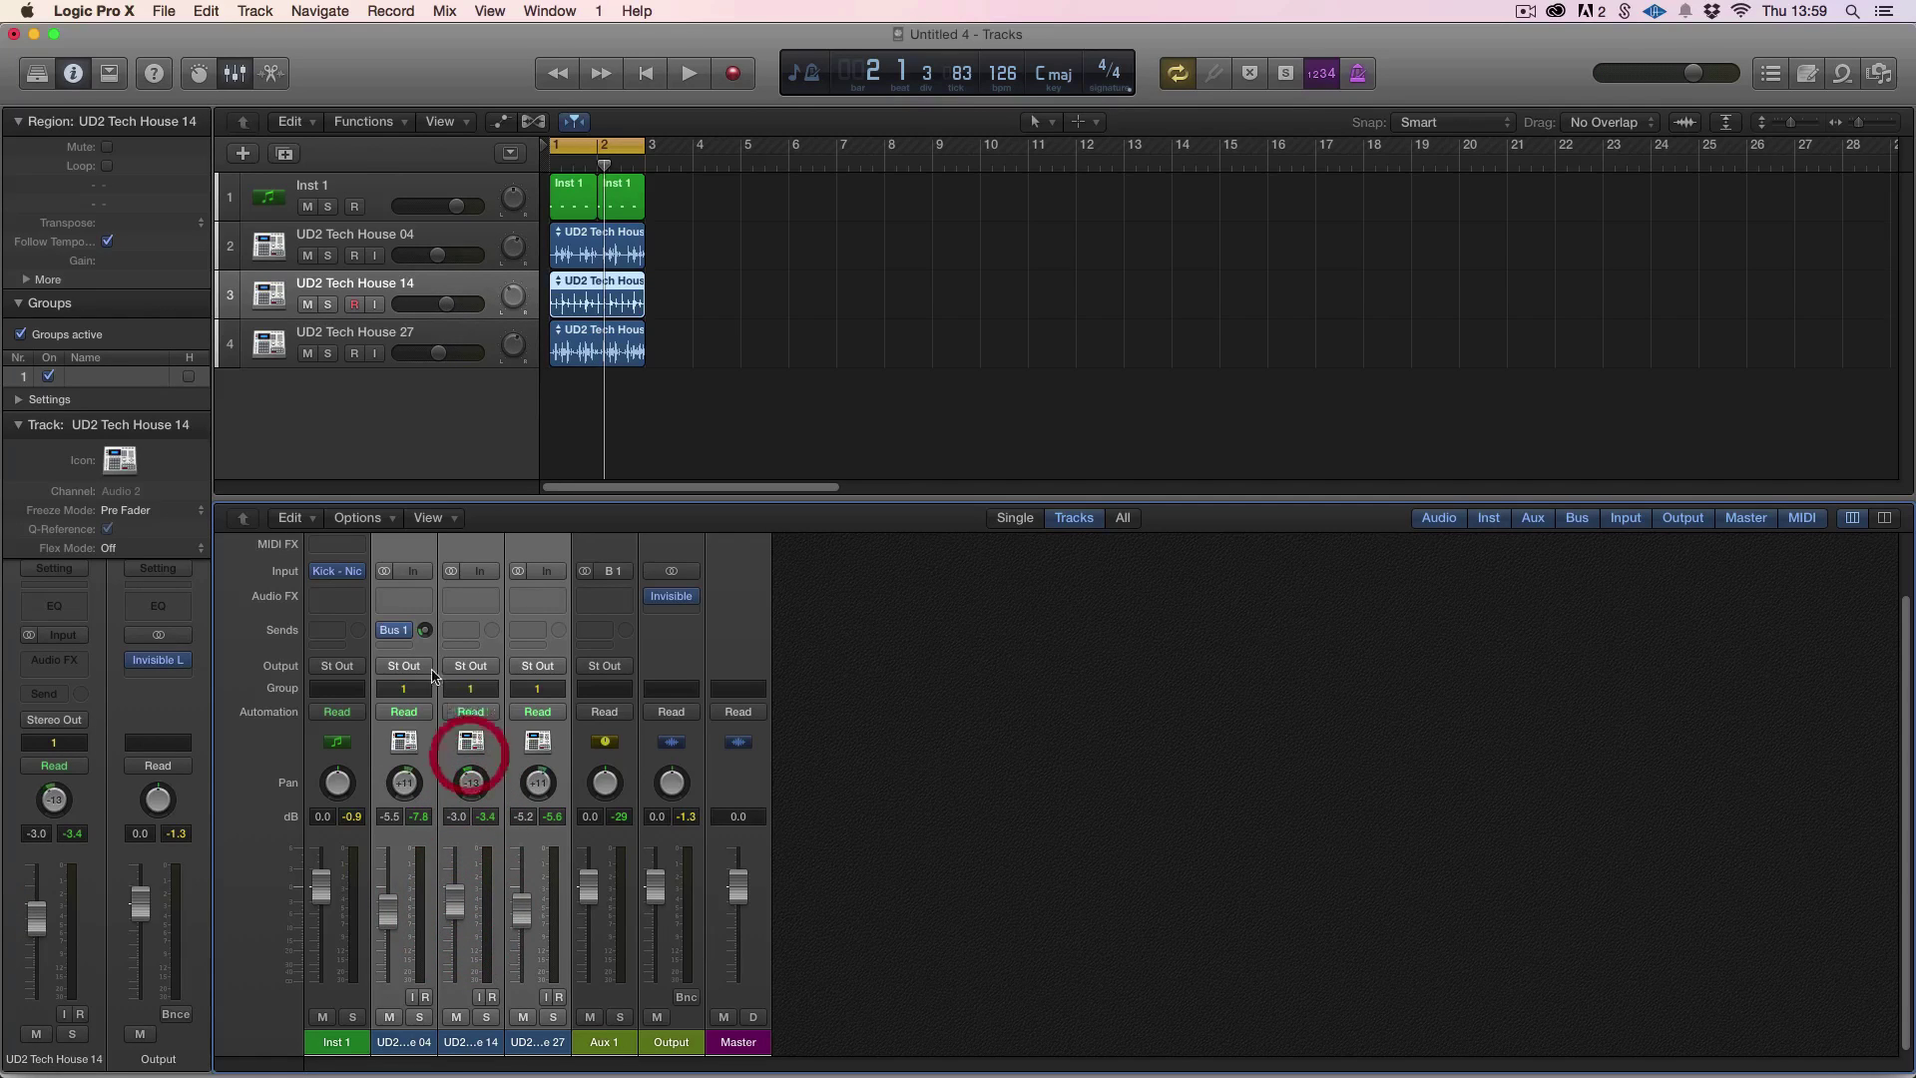
Add a send to Aux 1 on the grouped loops, turn it down, then remove the sends
left_click(484, 630)
left_click(462, 630)
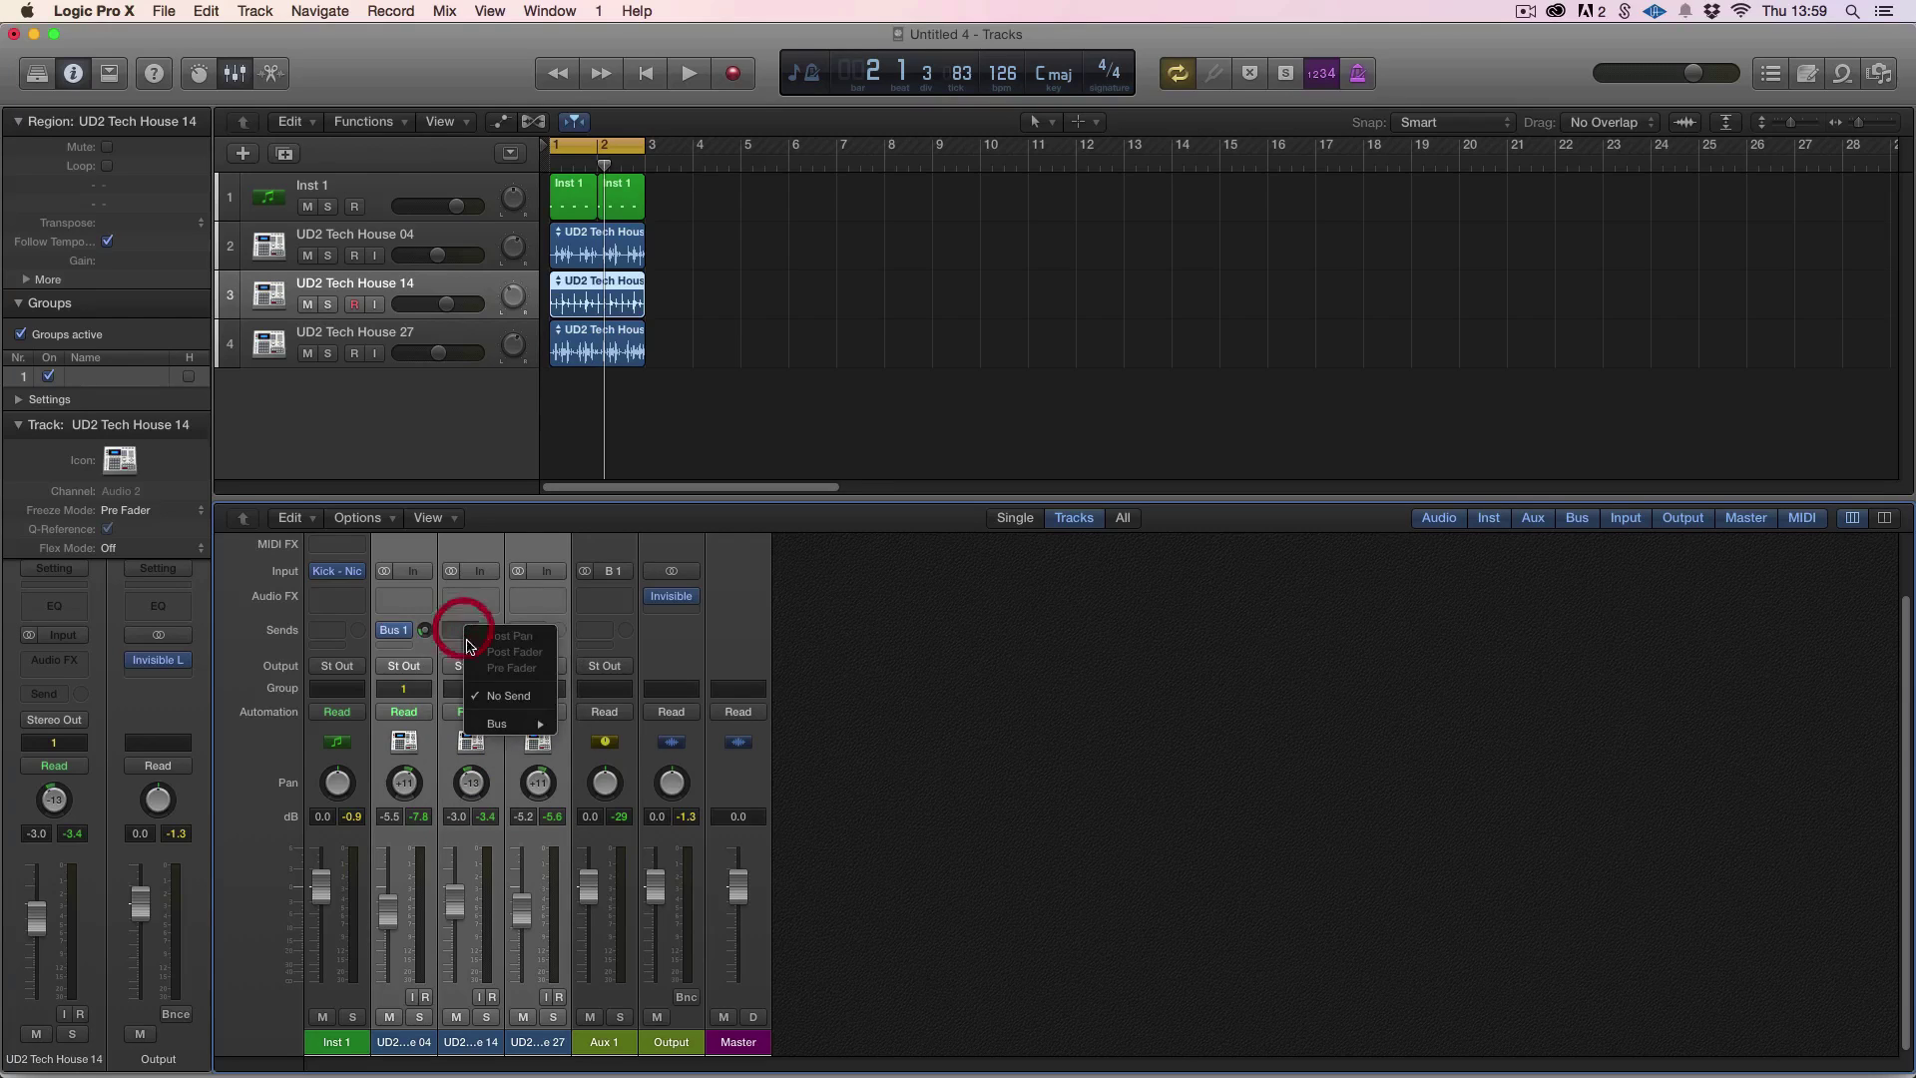
mouse_move(509, 723)
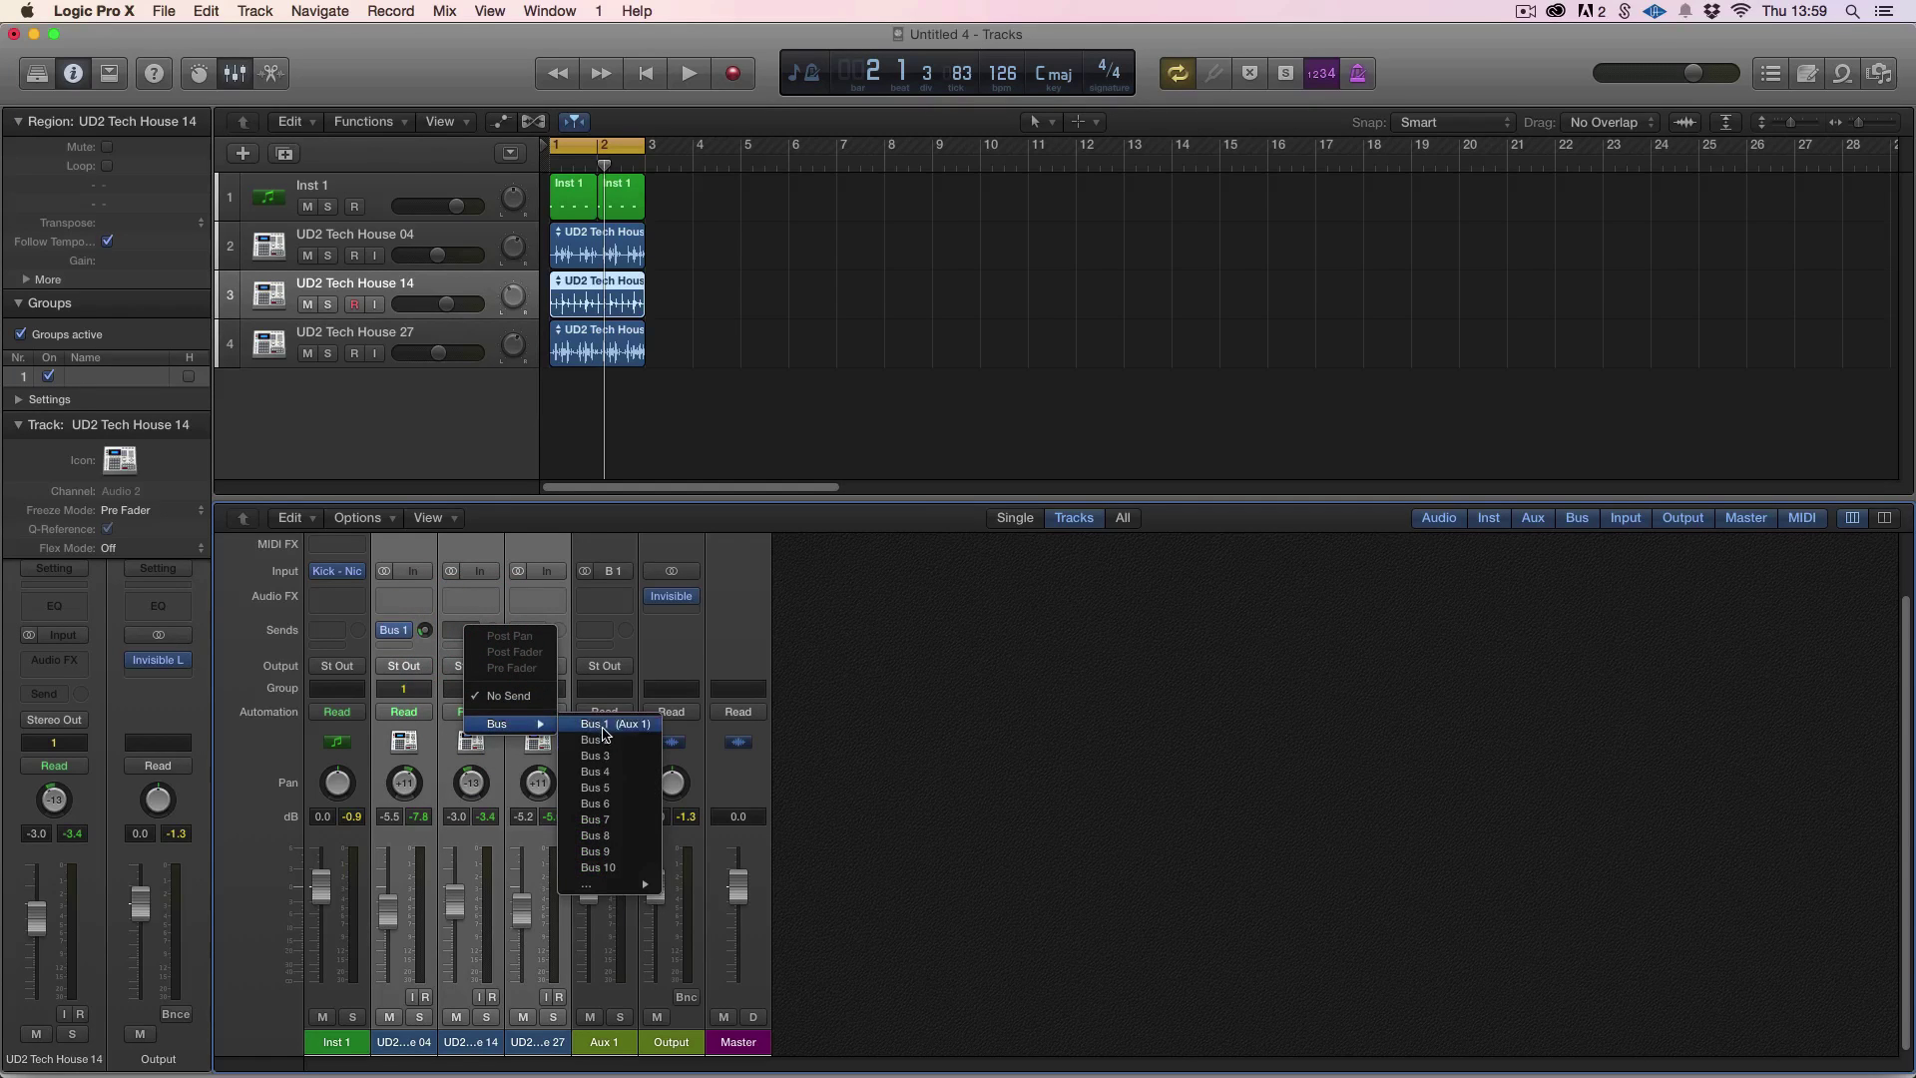
left_click(604, 740)
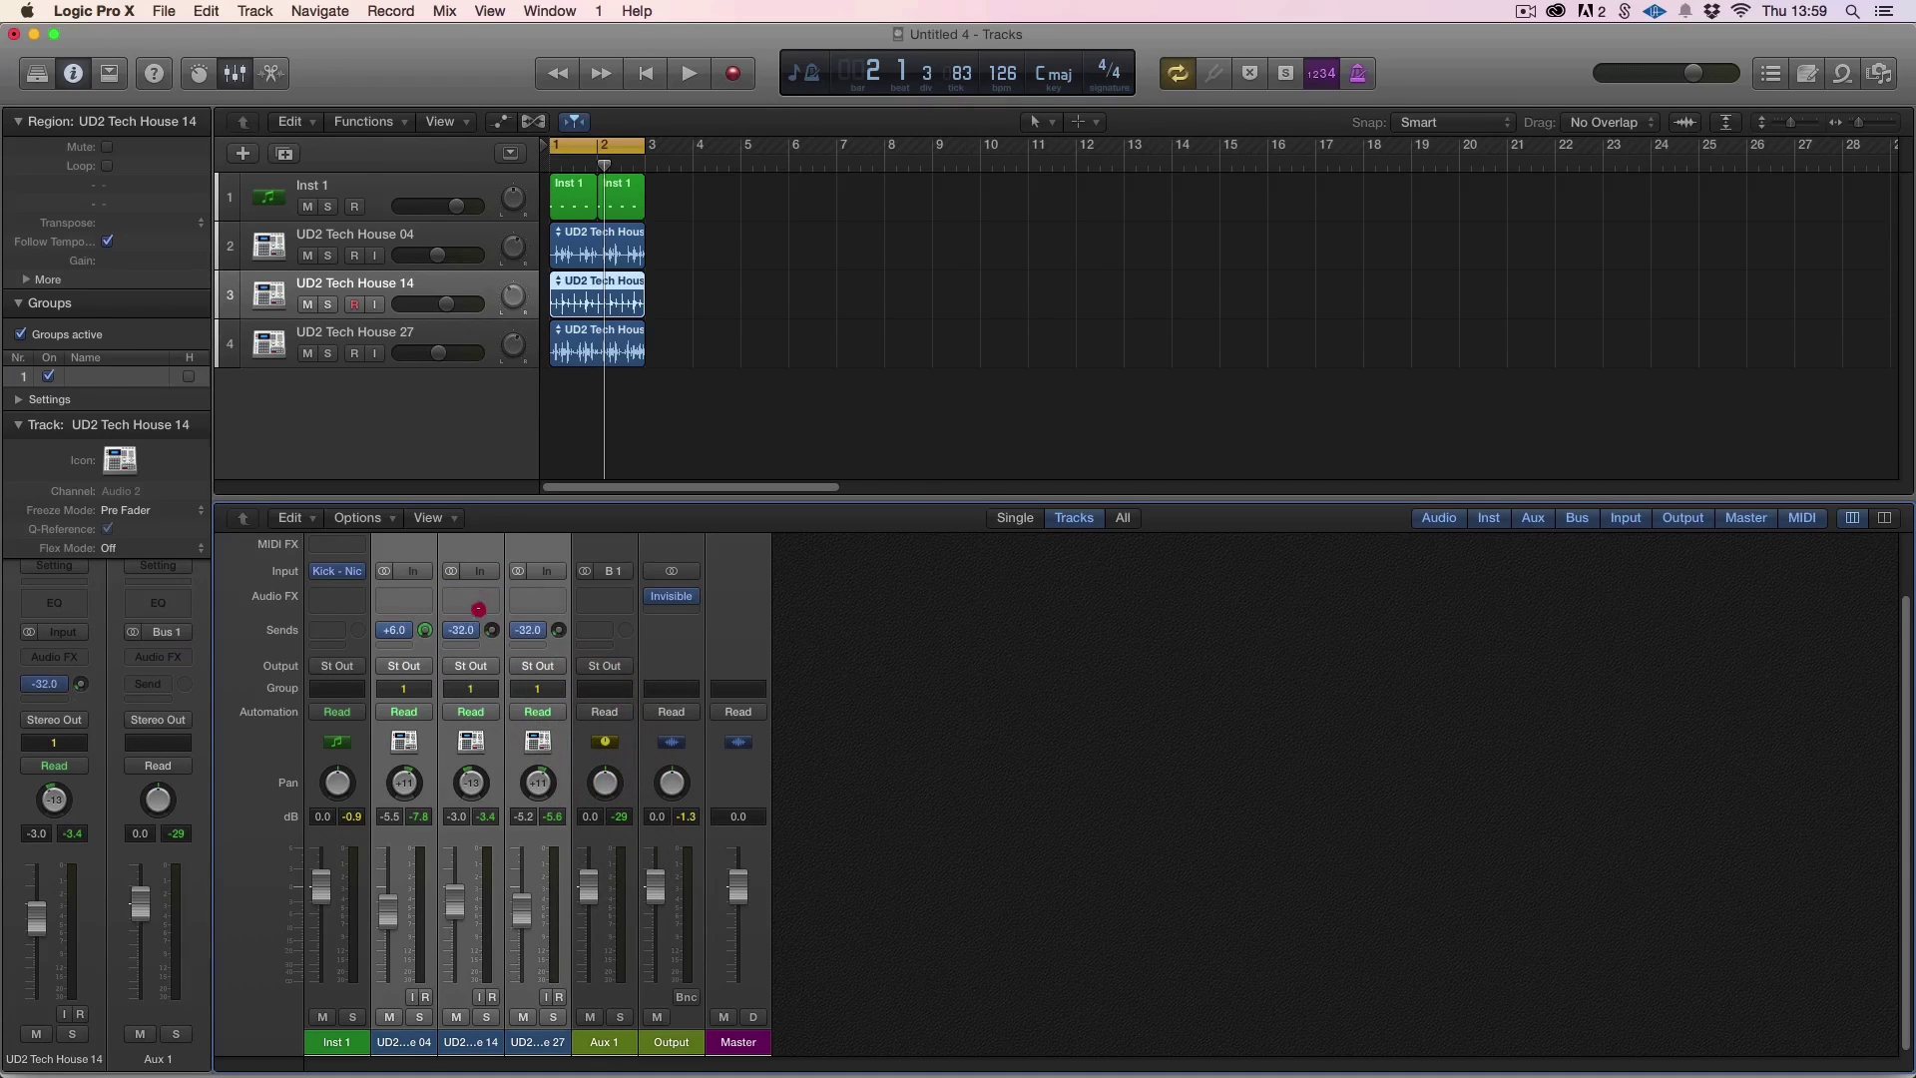
mouse_move(485, 631)
left_mouse_down()
mouse_move(470, 662)
mouse_move(454, 649)
left_mouse_up()
left_click(470, 630)
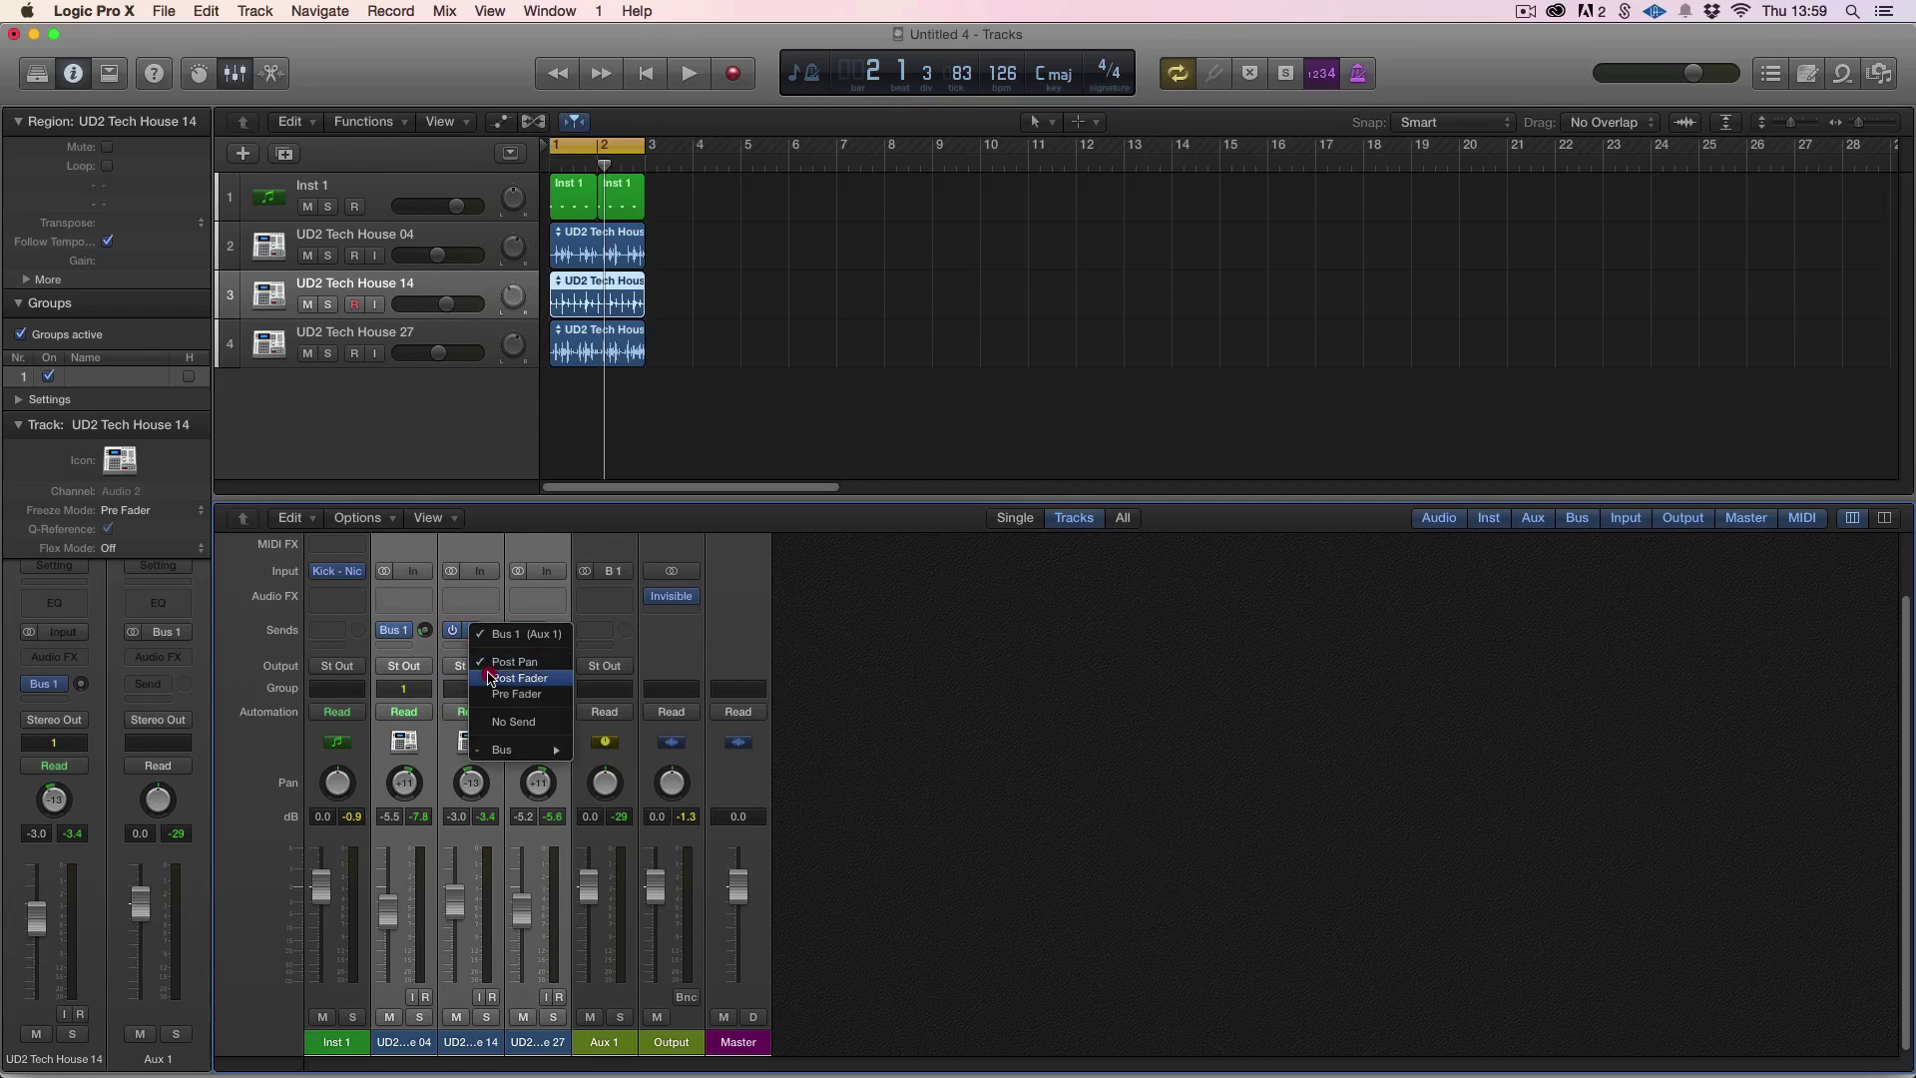
left_click(494, 728)
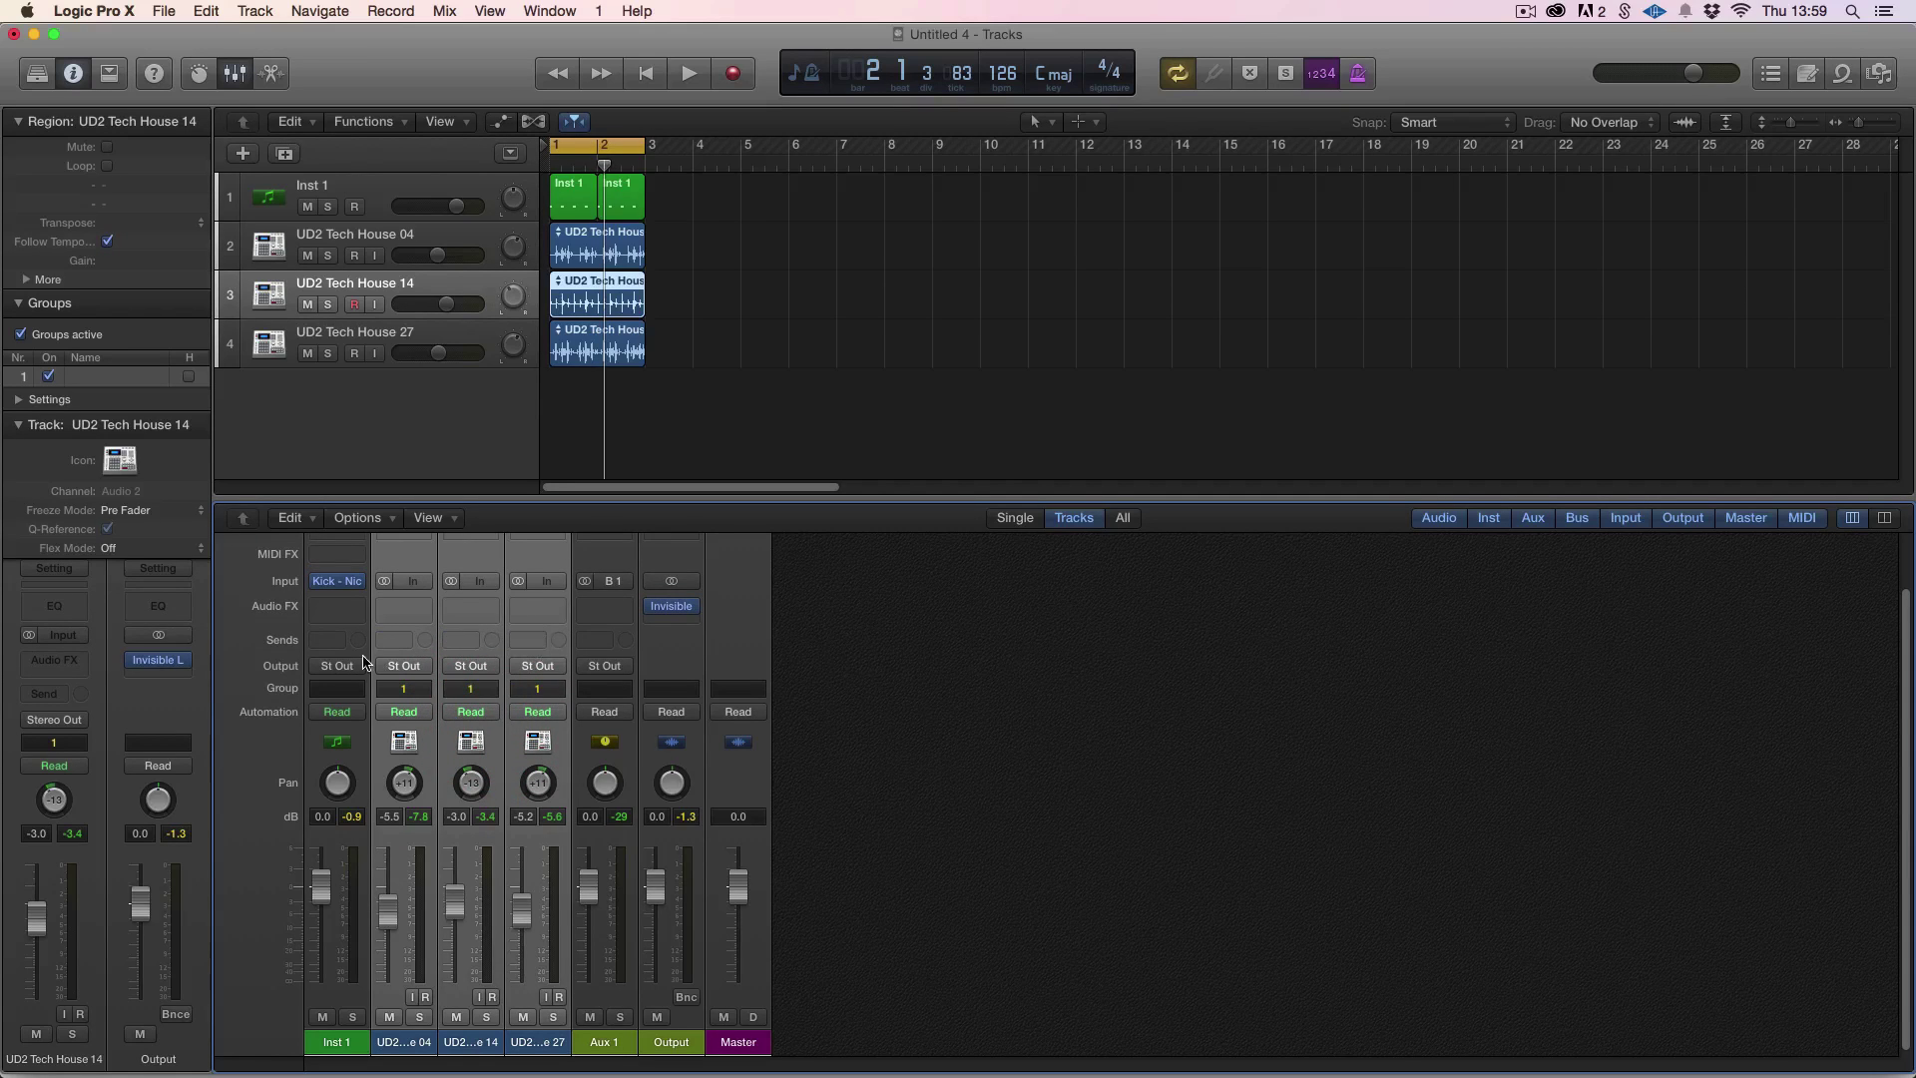
Set the loop channels to No Group, toggling input monitoring on and back off
left_click_drag(455, 910, 455, 914)
left_click(470, 689)
left_click(496, 717)
left_click(479, 997)
left_click(479, 997)
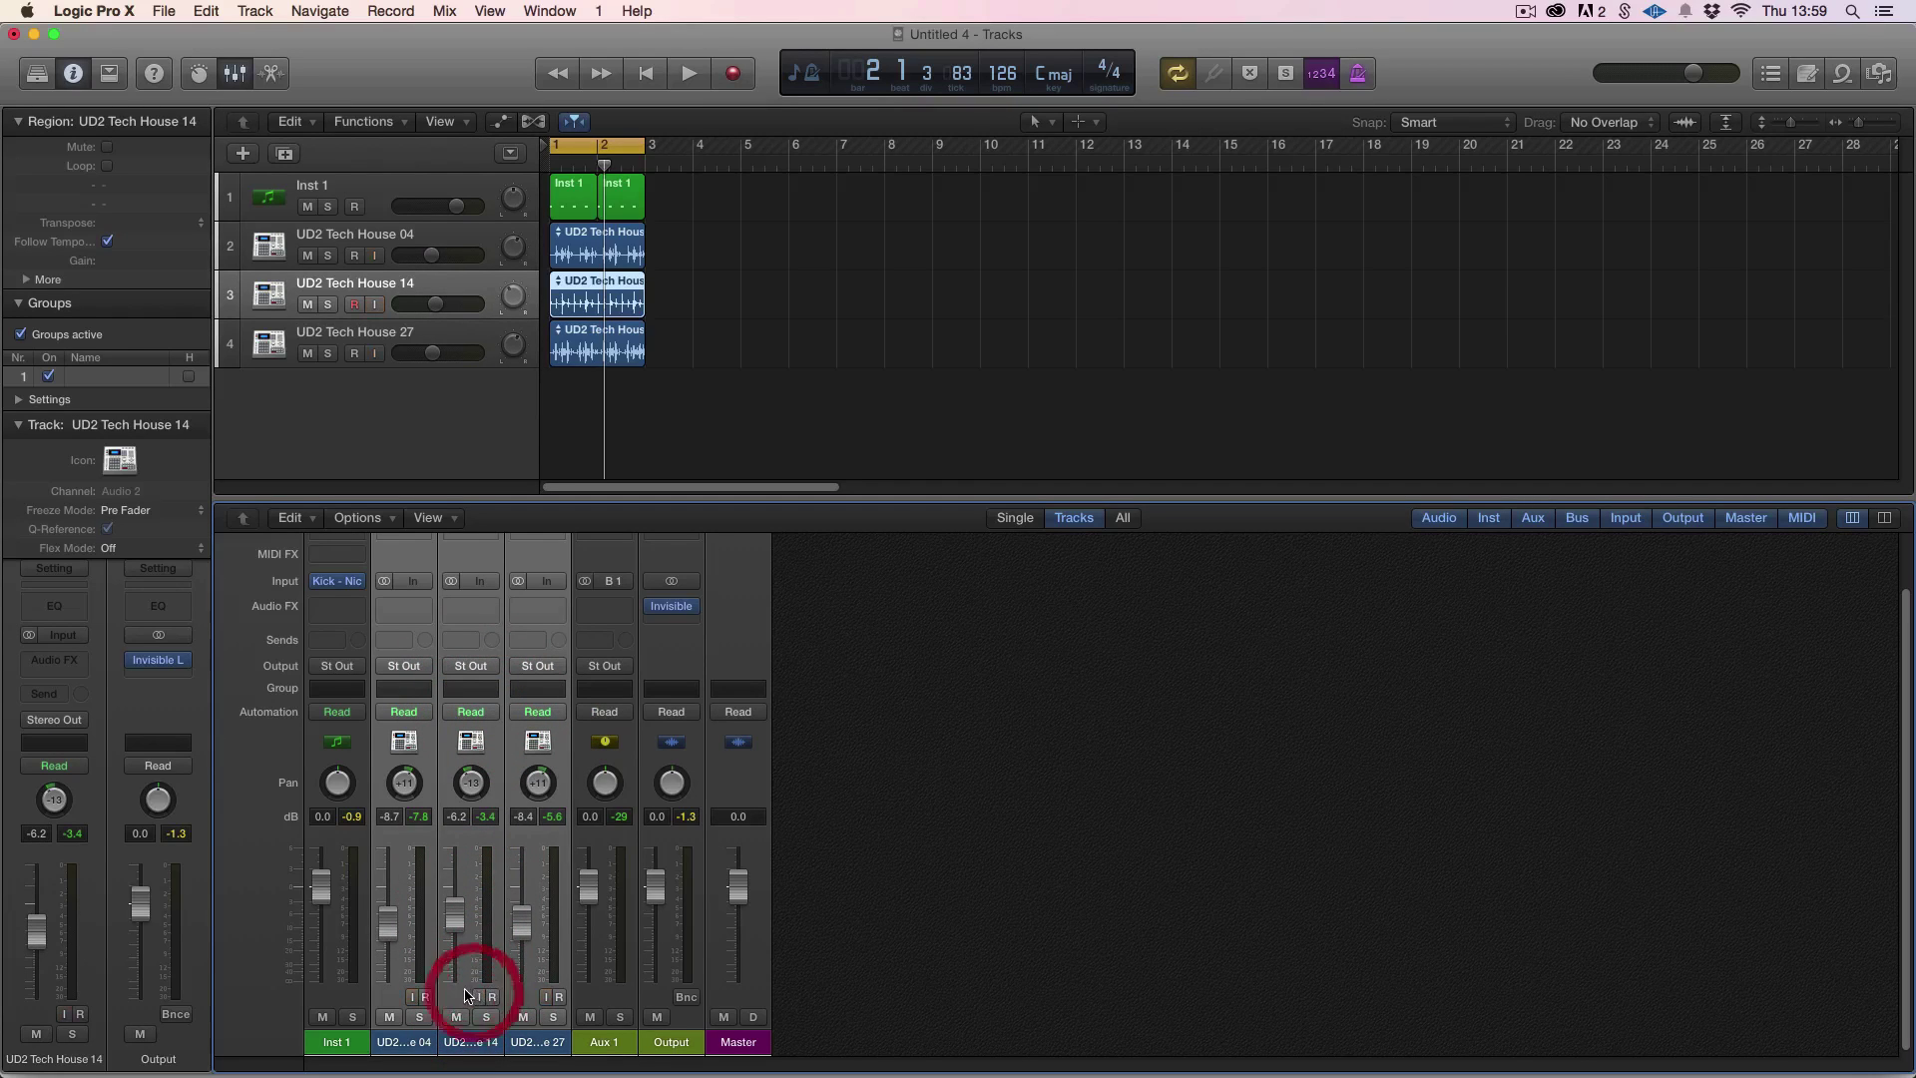
During playback set UD2 Tech House 14 to -15 dB, 04 to -3.7 dB and 27 to -5.7 dB
left_click(464, 1040)
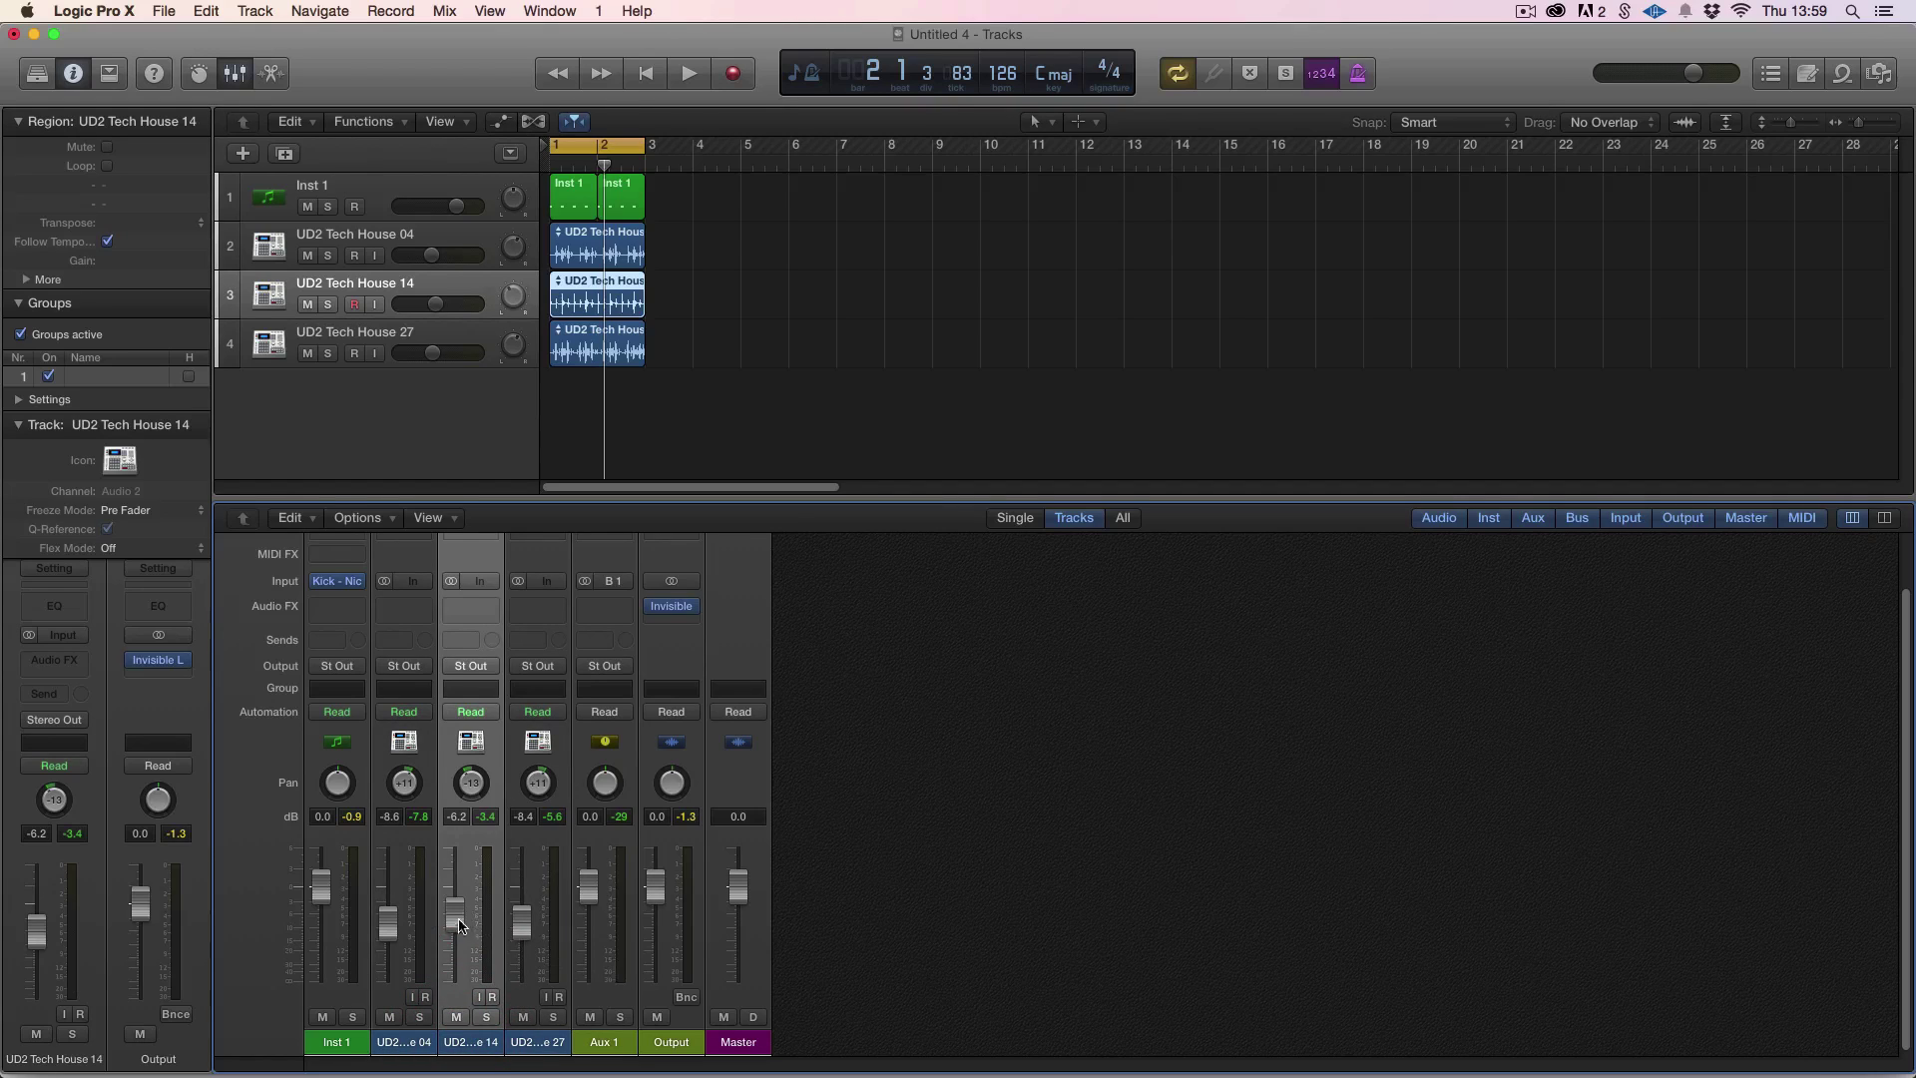
mouse_move(460, 926)
left_mouse_down()
mouse_move(457, 878)
mouse_move(457, 962)
left_mouse_up()
key("space")
left_click(404, 903)
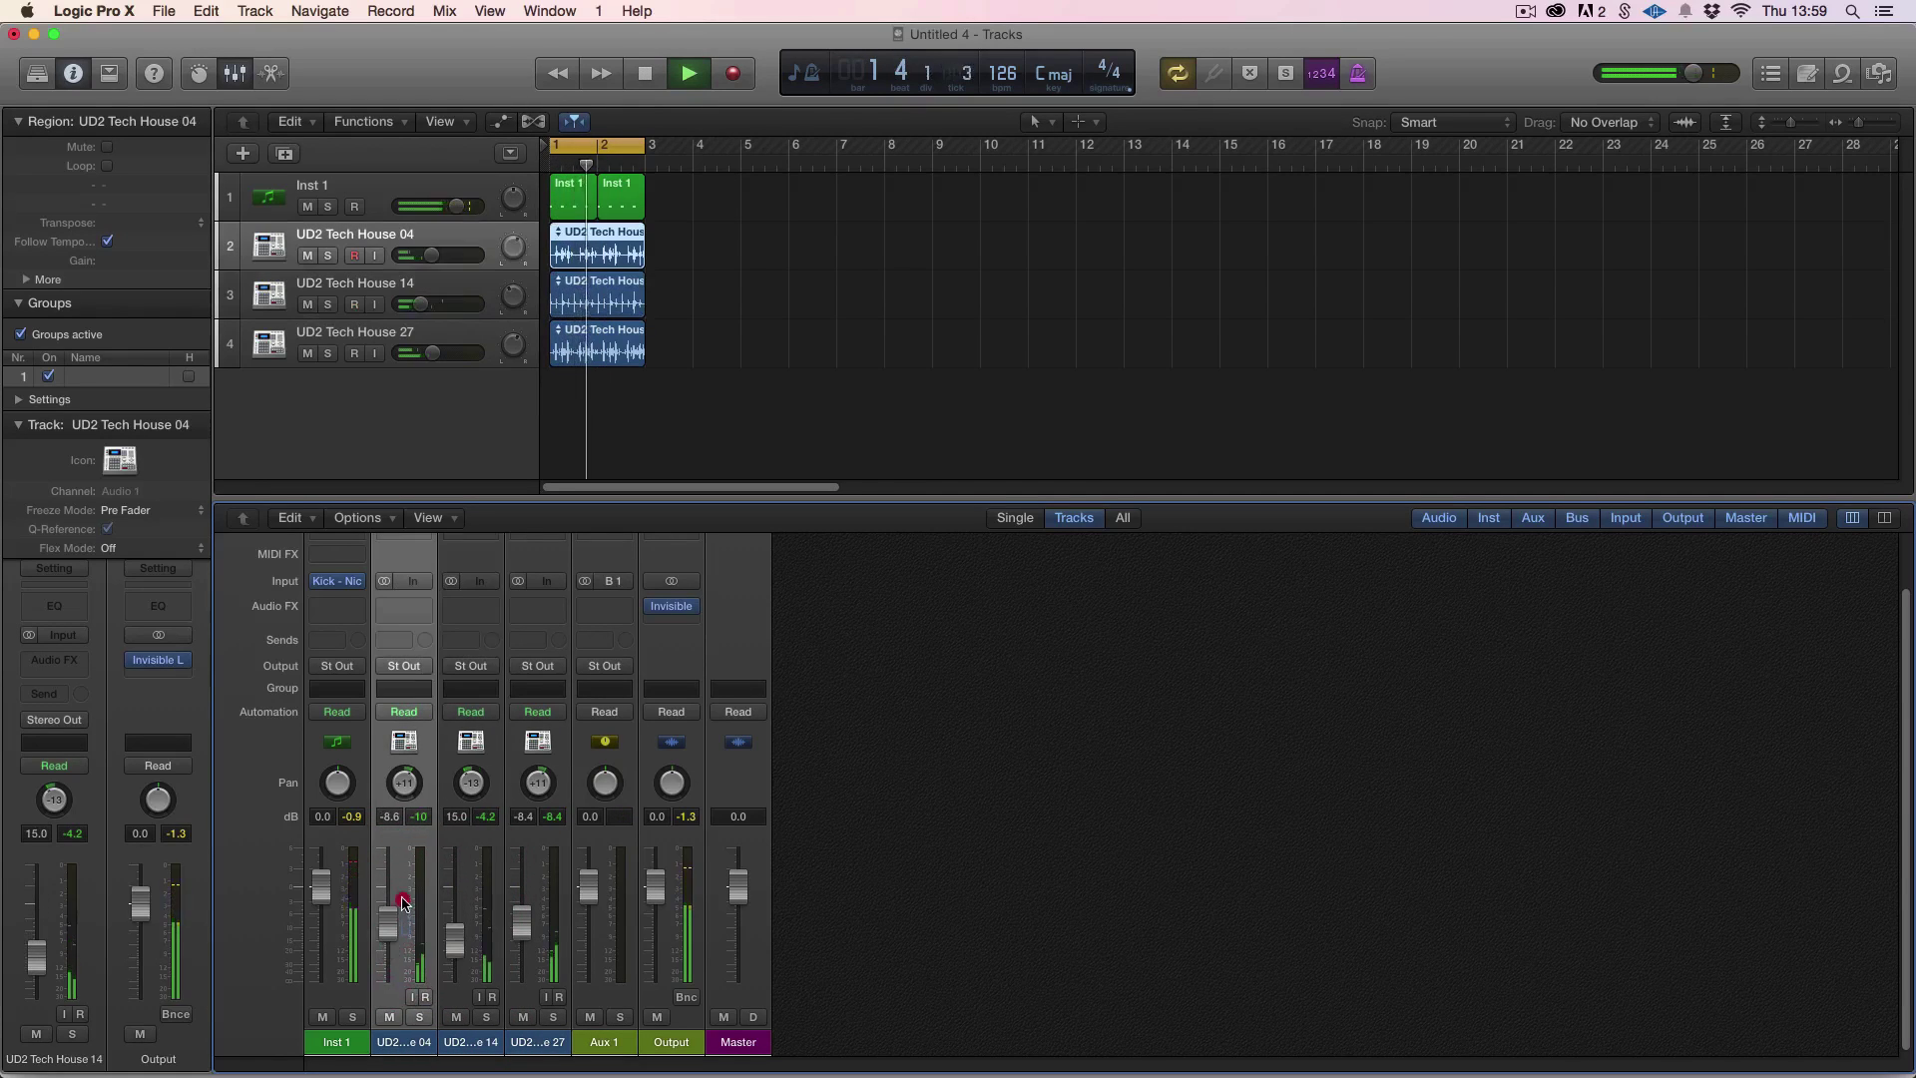
left_click_drag(404, 903, 402, 885)
left_click_drag(523, 923, 530, 908)
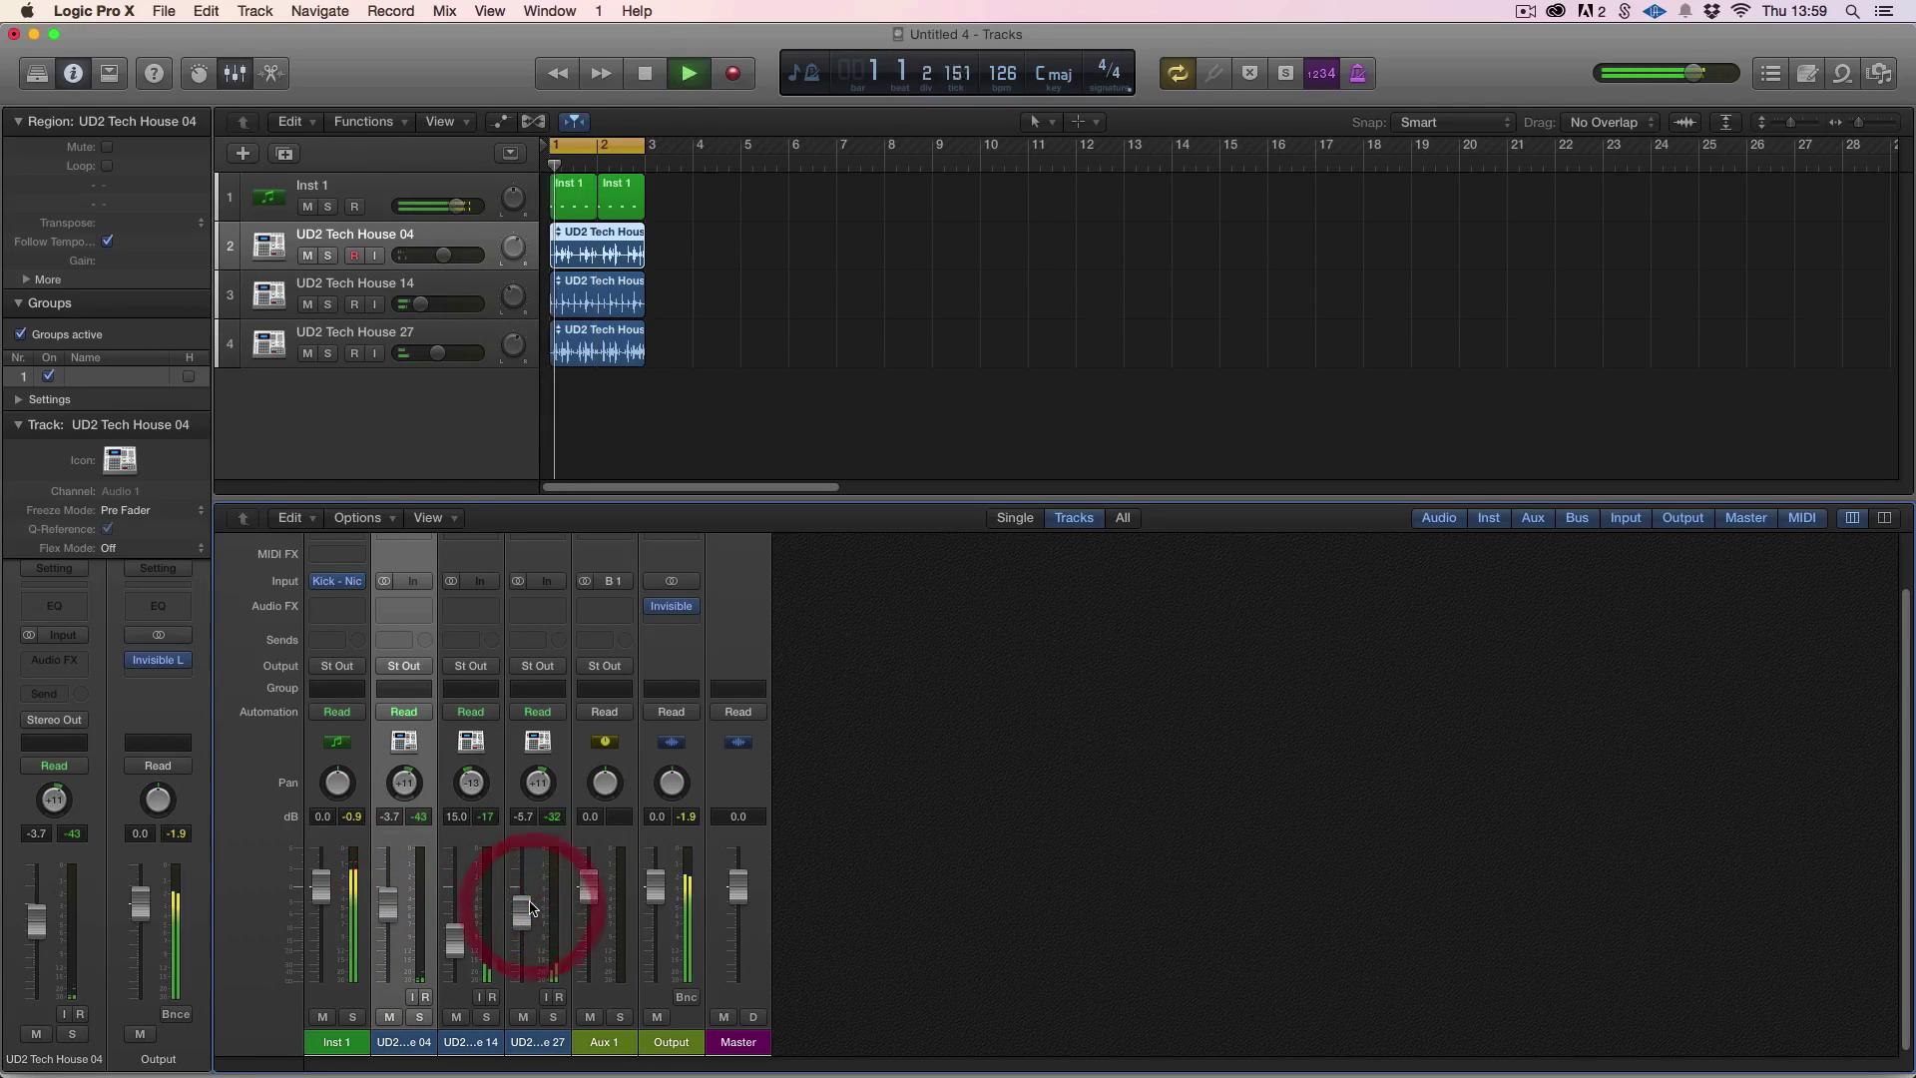
key("space")
Reselect the three UD2 Tech House loop strips and assign them back to Group 1
left_click(404, 688)
left_click(473, 998)
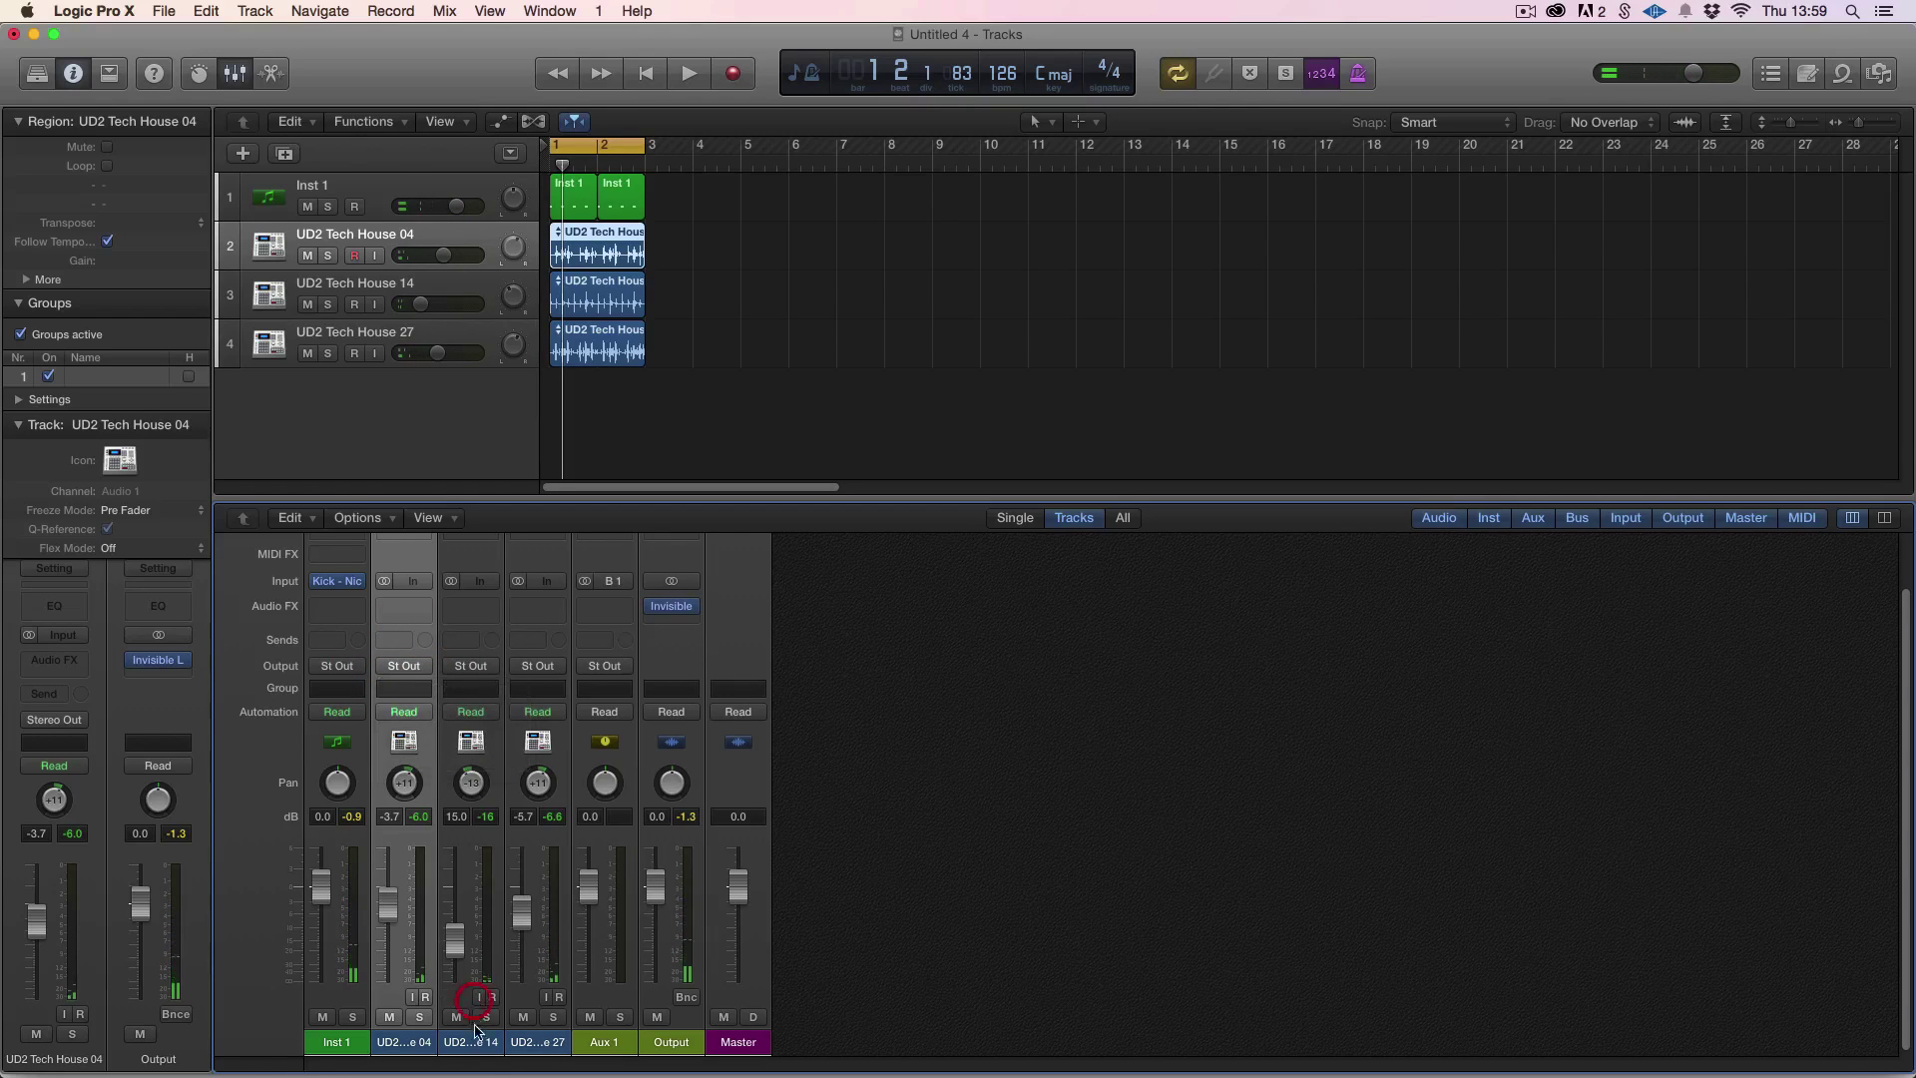
left_click(516, 1000)
left_click(469, 1038, "shift")
left_click(522, 1035, "shift")
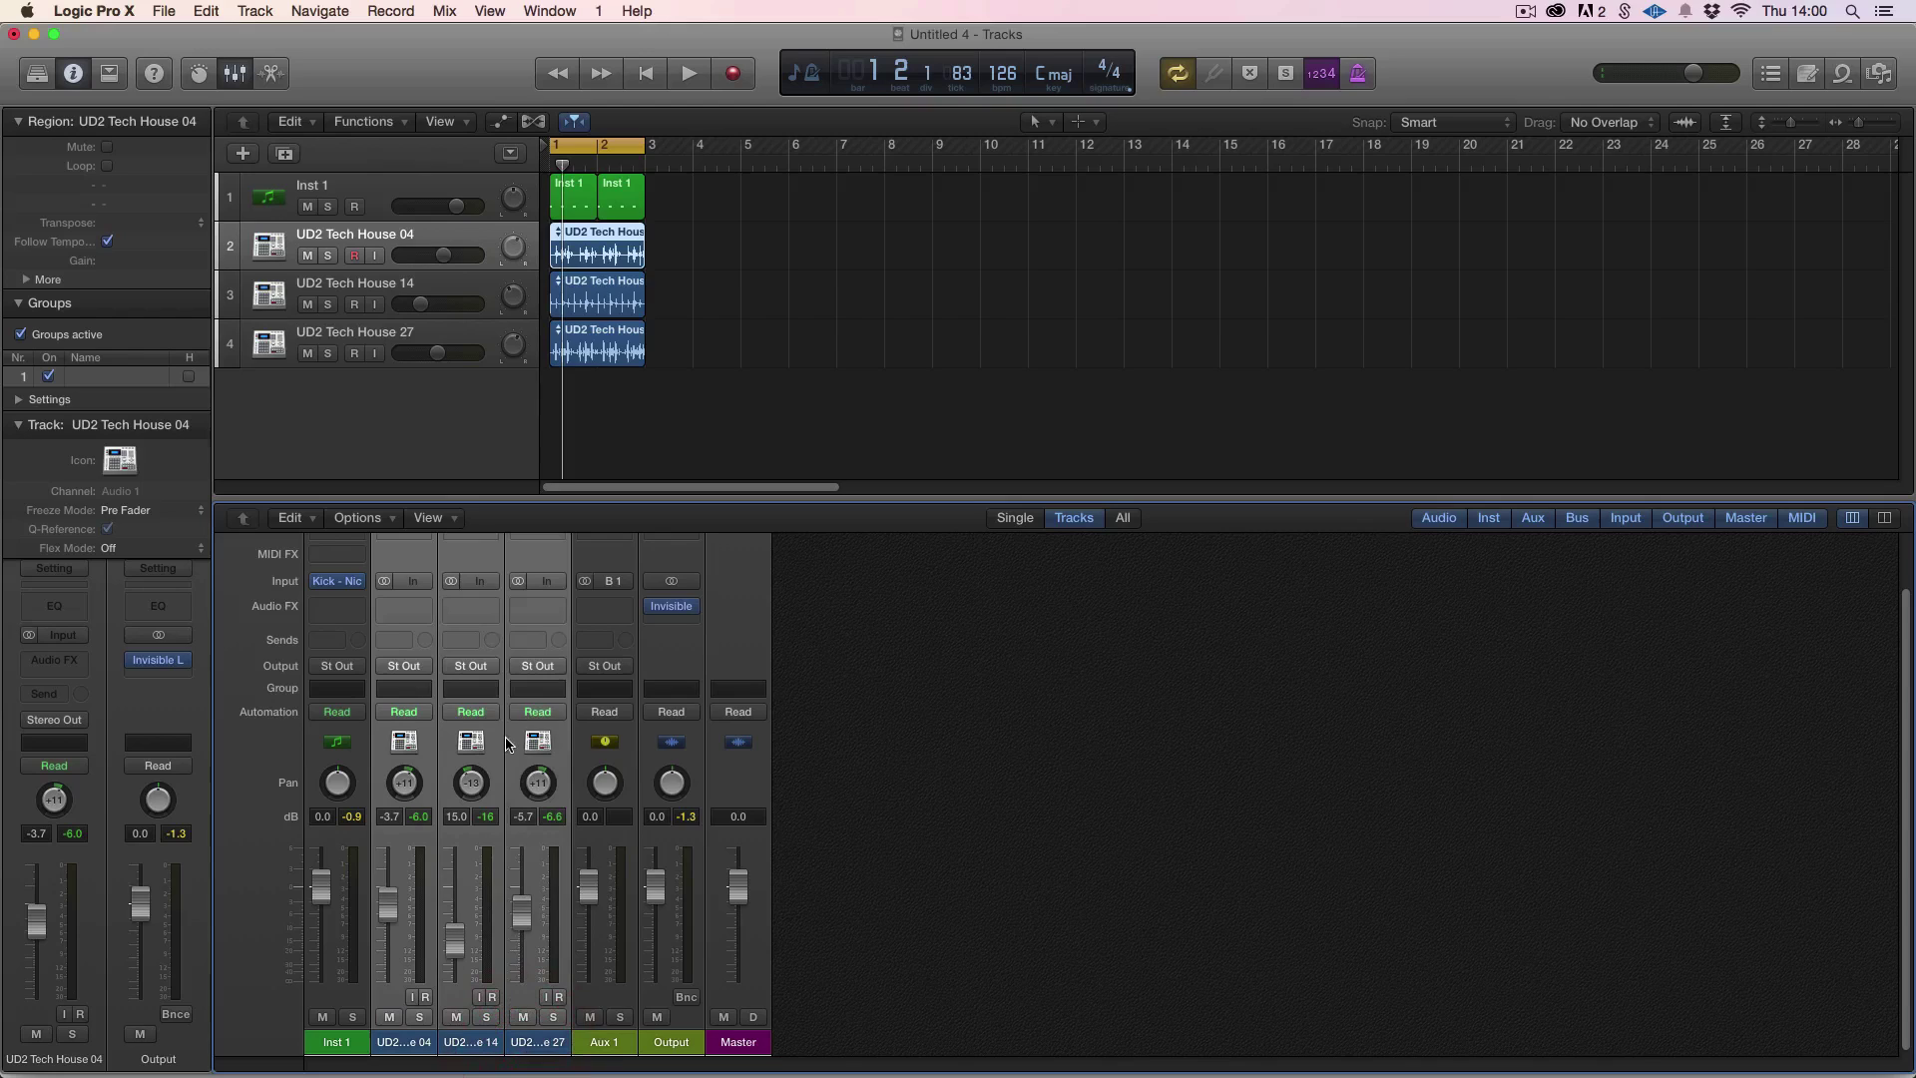
left_click(534, 693)
left_click(548, 741)
Set the loops to No Group, then raise and pan them left together as a selection
left_click(539, 690)
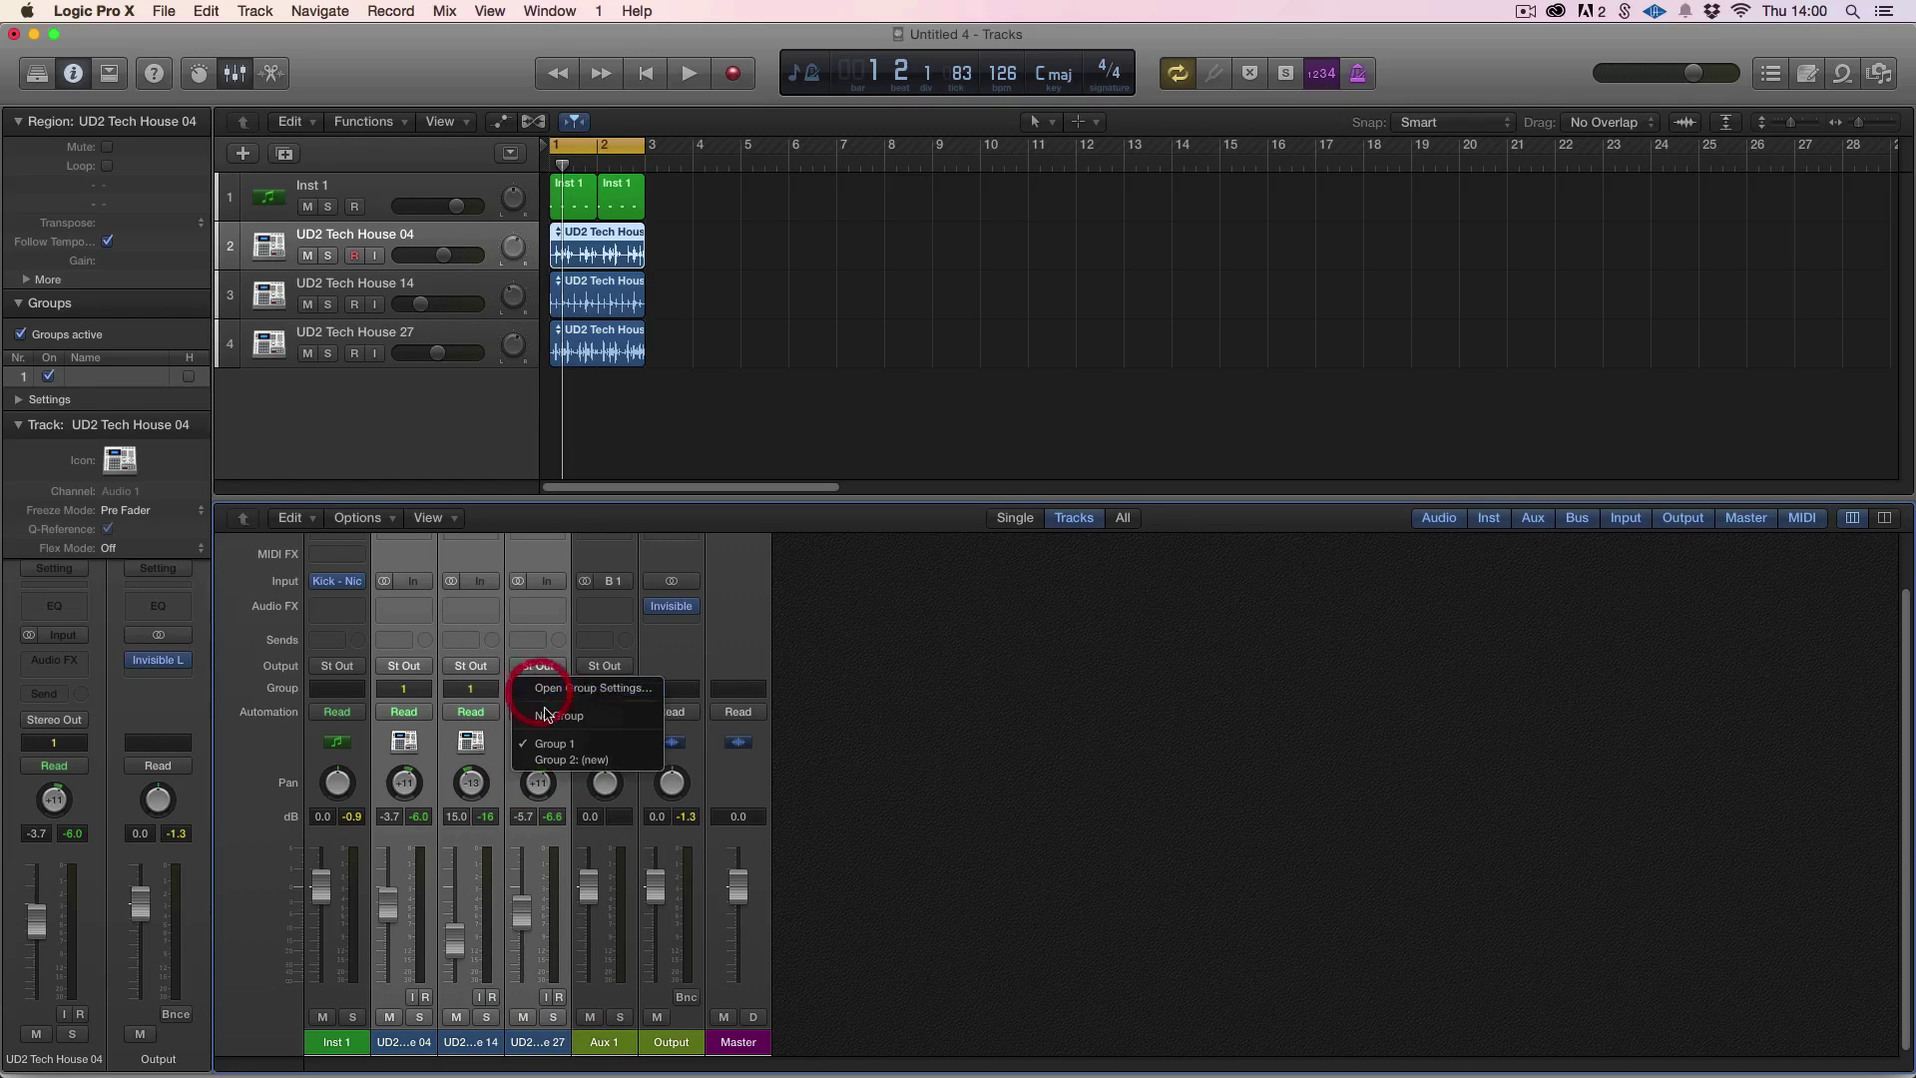
left_click(549, 719)
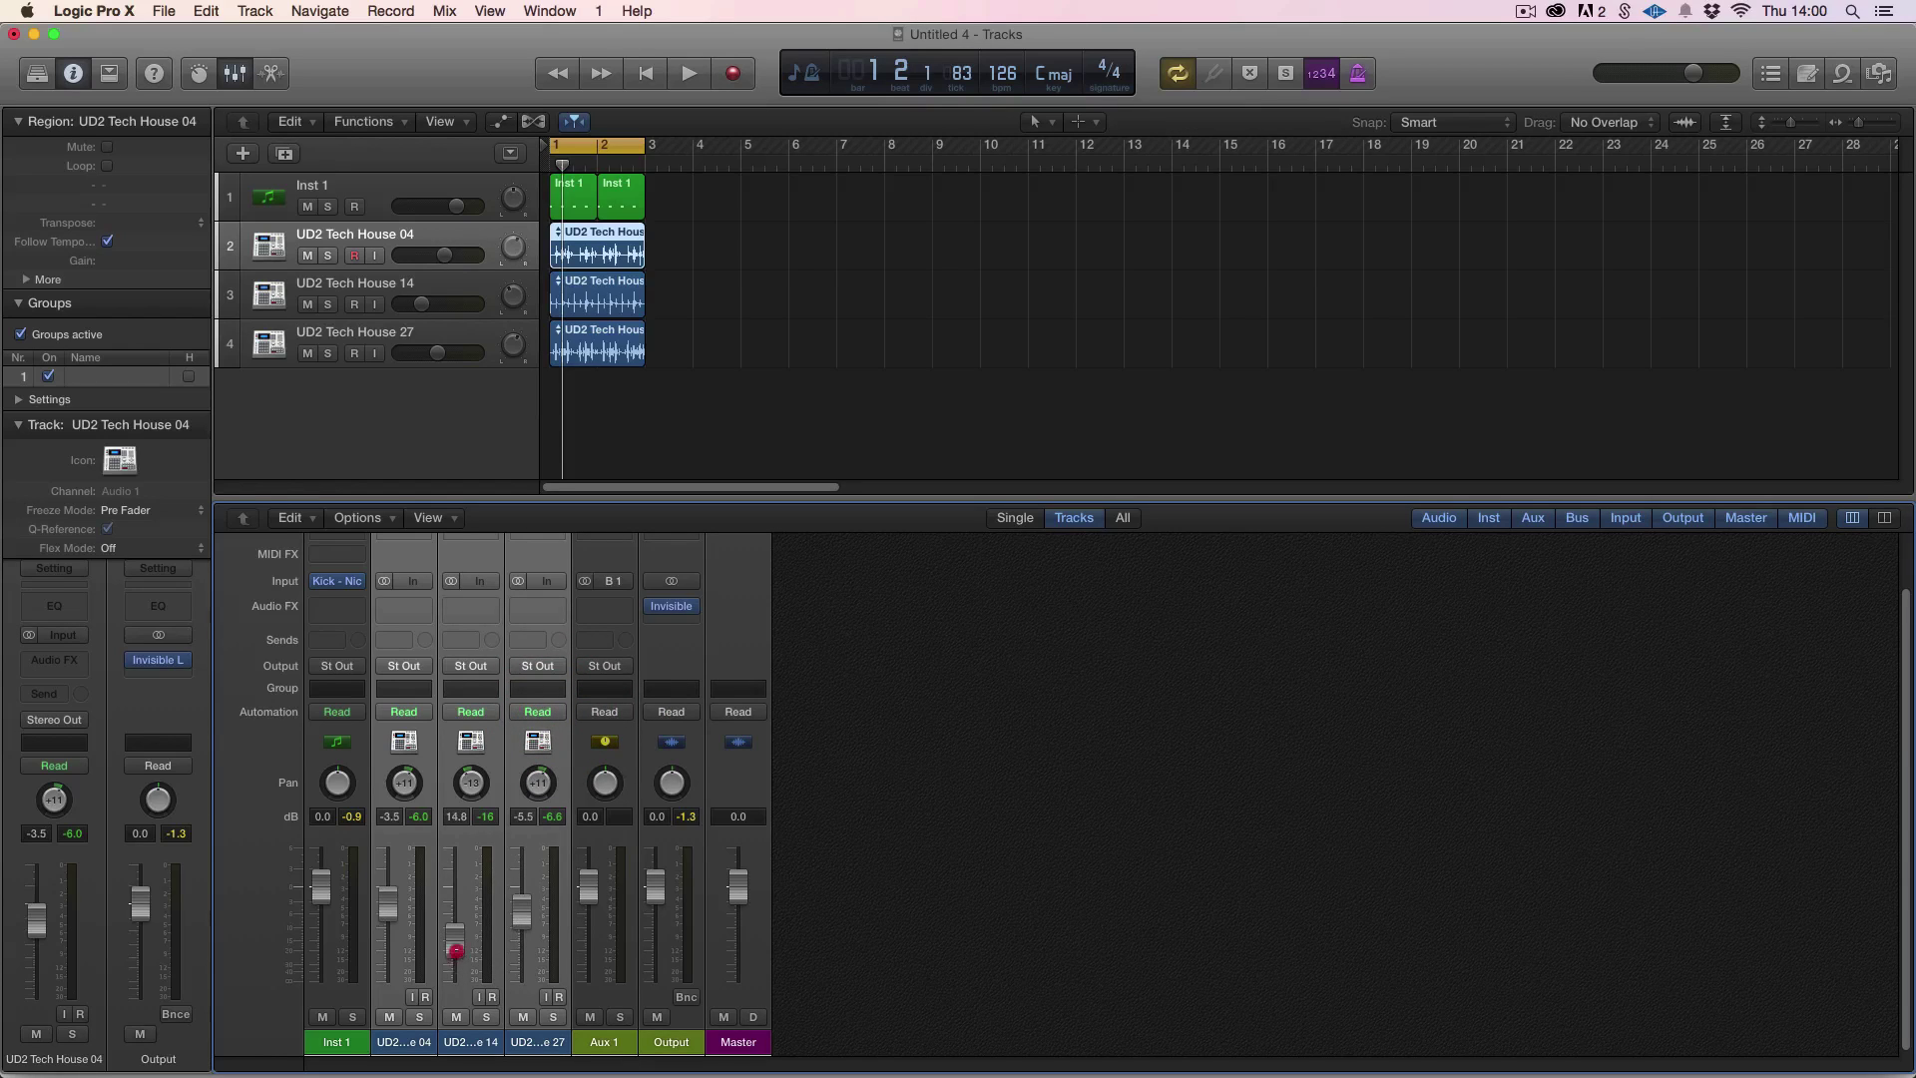
left_click_drag(454, 943, 455, 931)
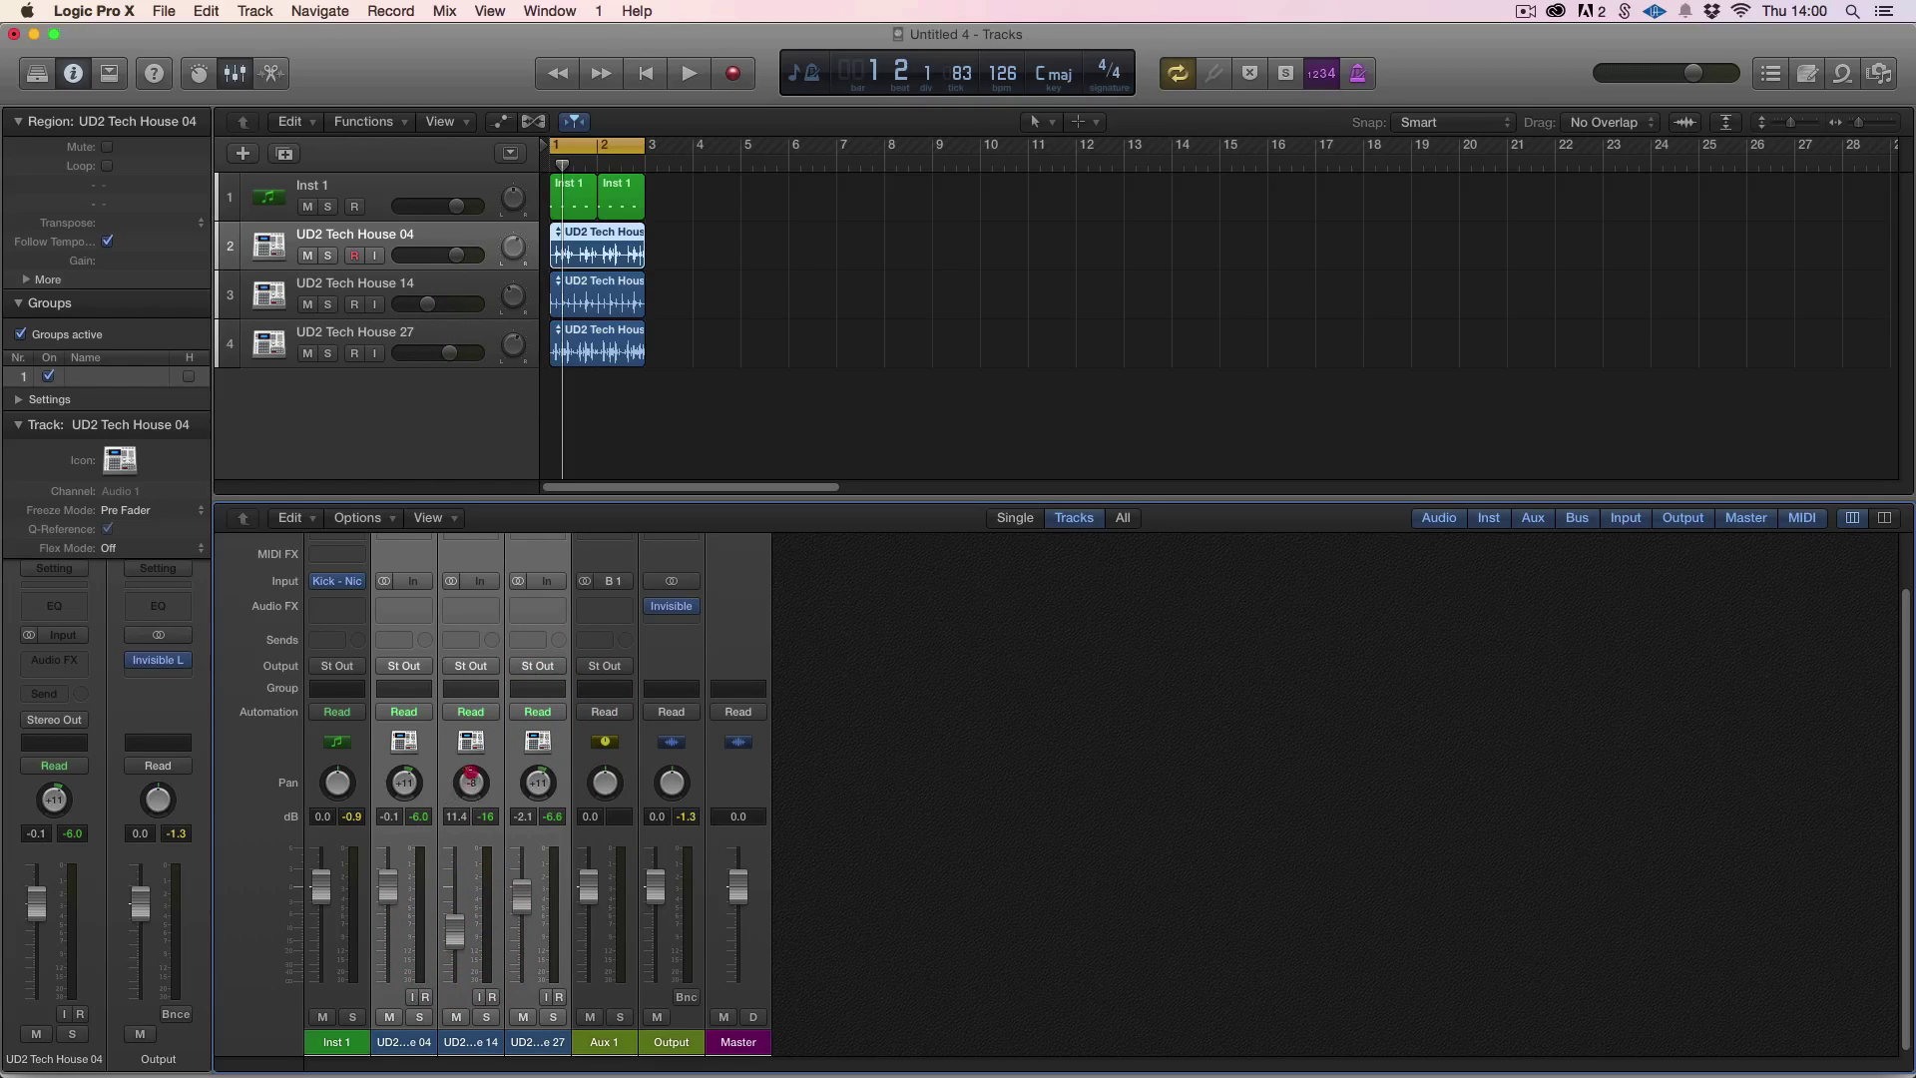
left_click_drag(470, 782, 470, 806)
left_click(404, 782)
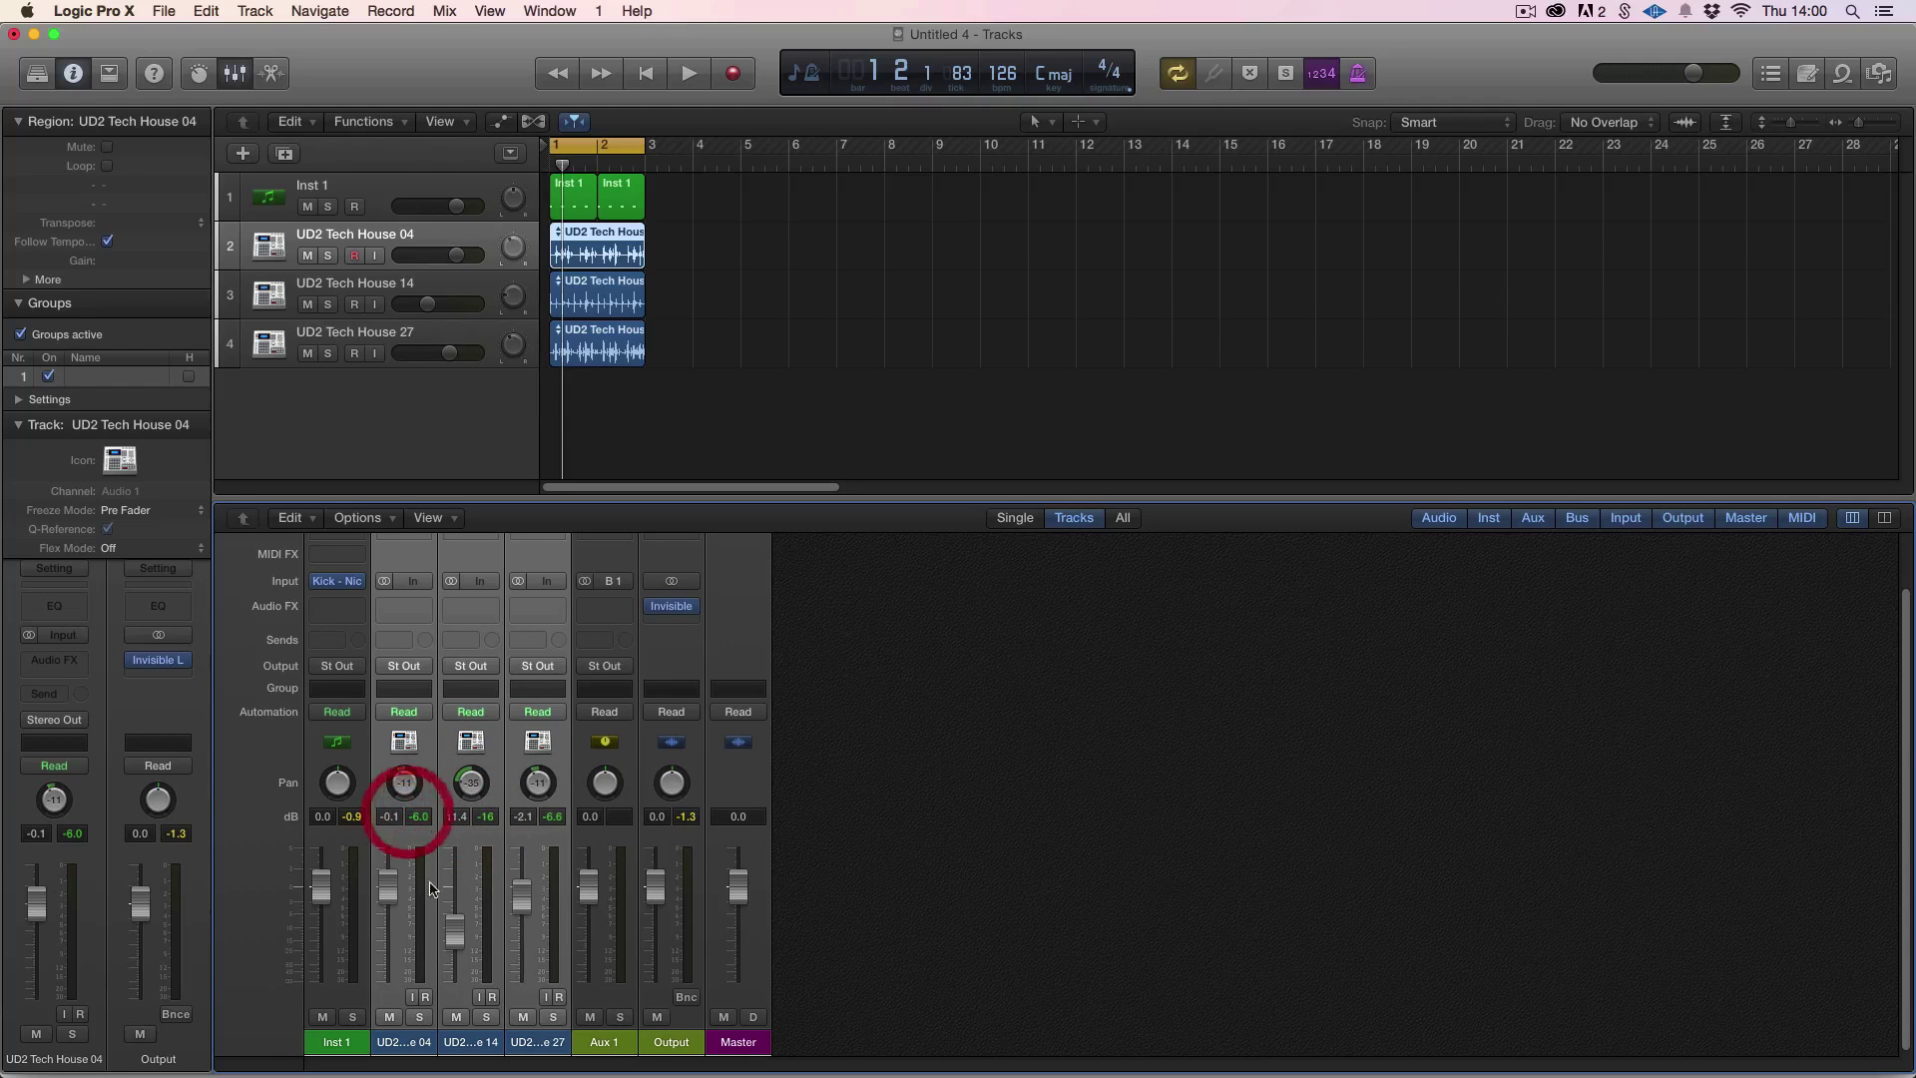
Nudge Aux 1 up to +0.2 dB and UD2 Tech House 27 slightly up
left_click_drag(596, 978, 596, 975)
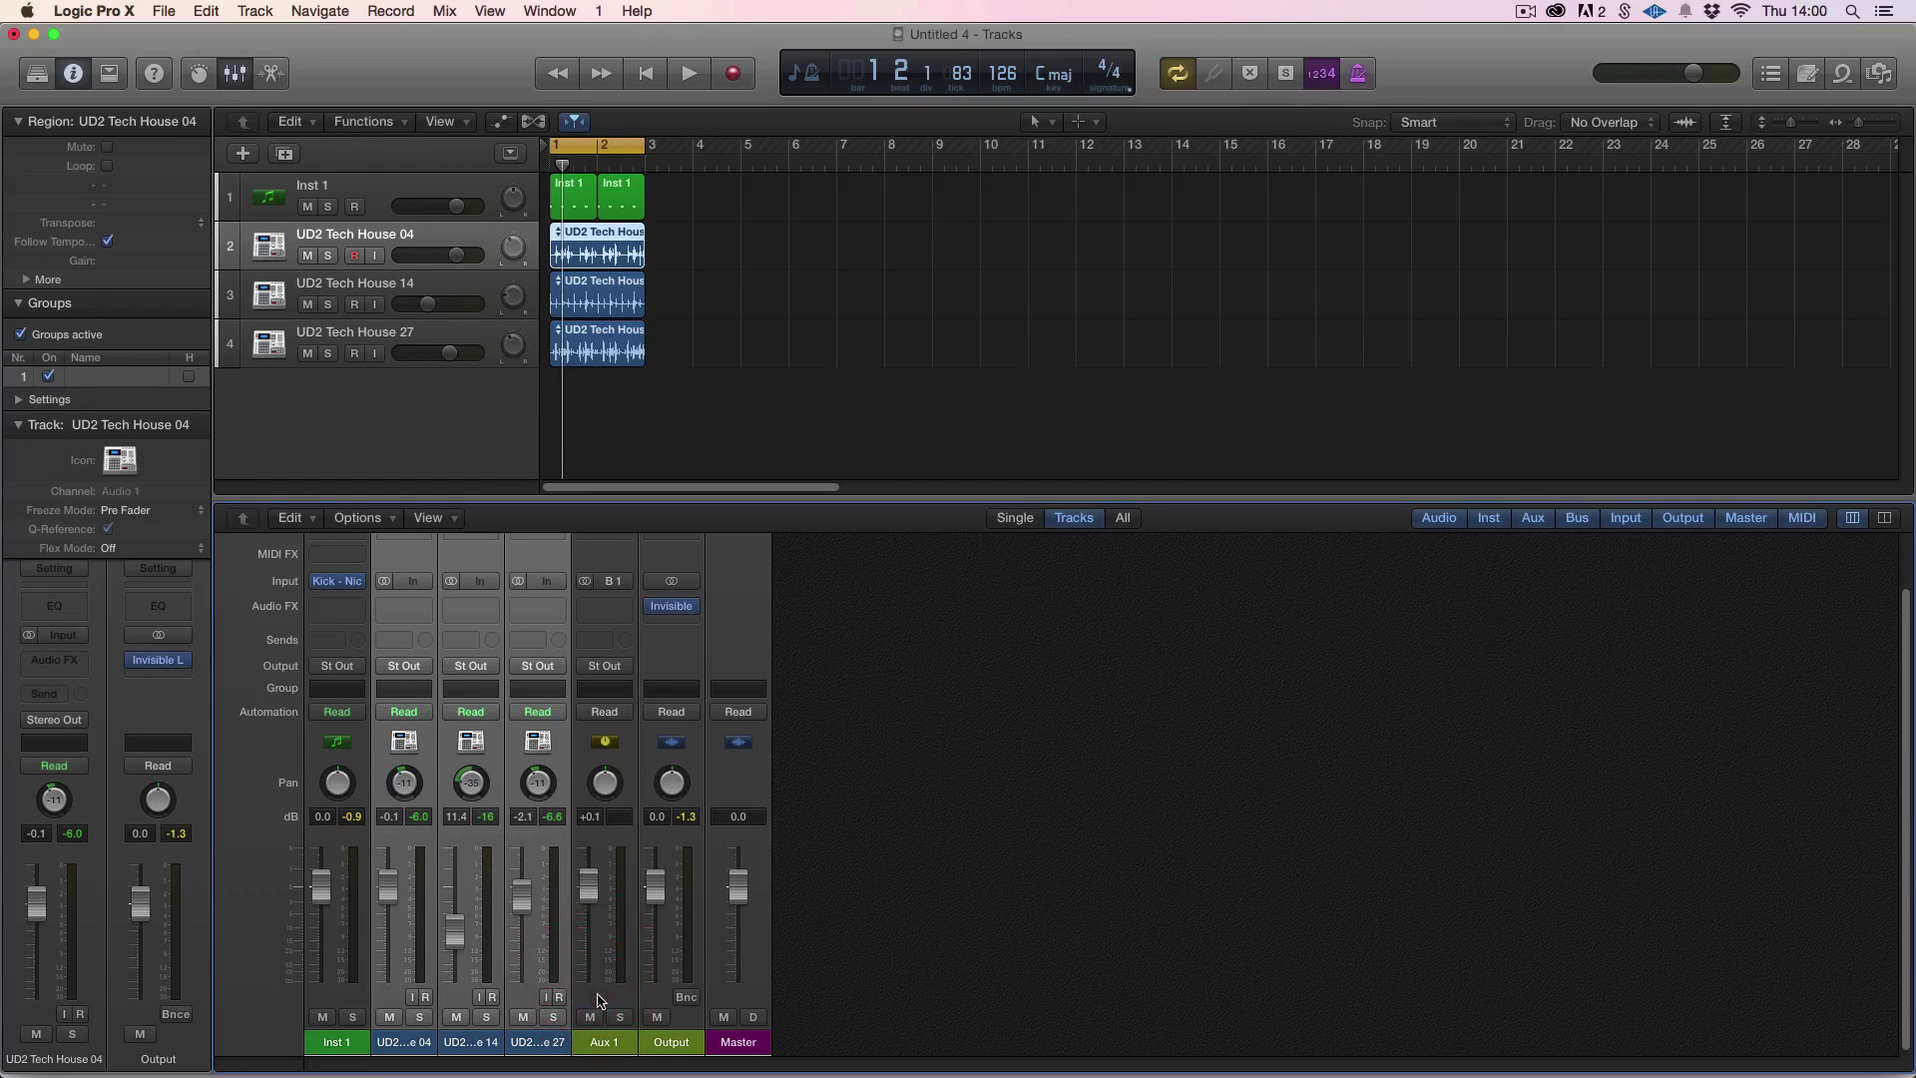
left_click(611, 1048)
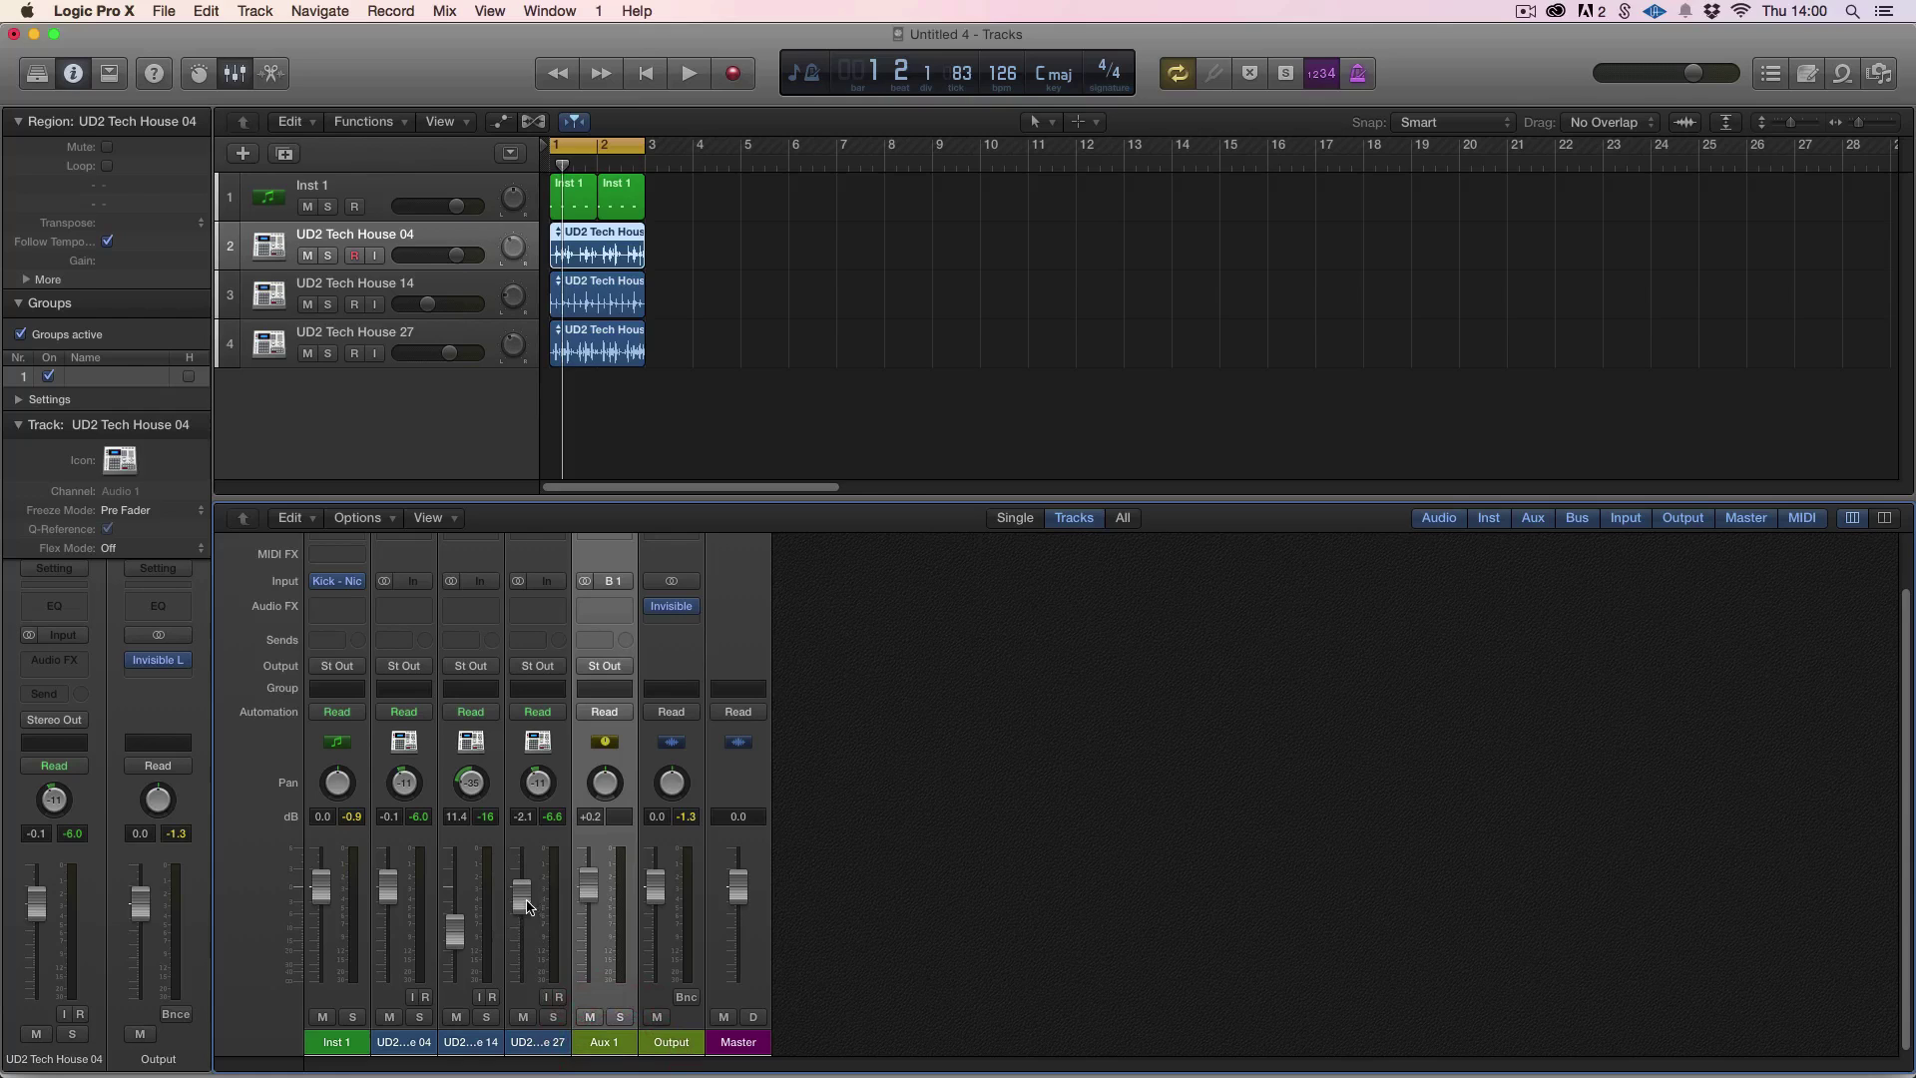
left_click_drag(523, 895, 522, 897)
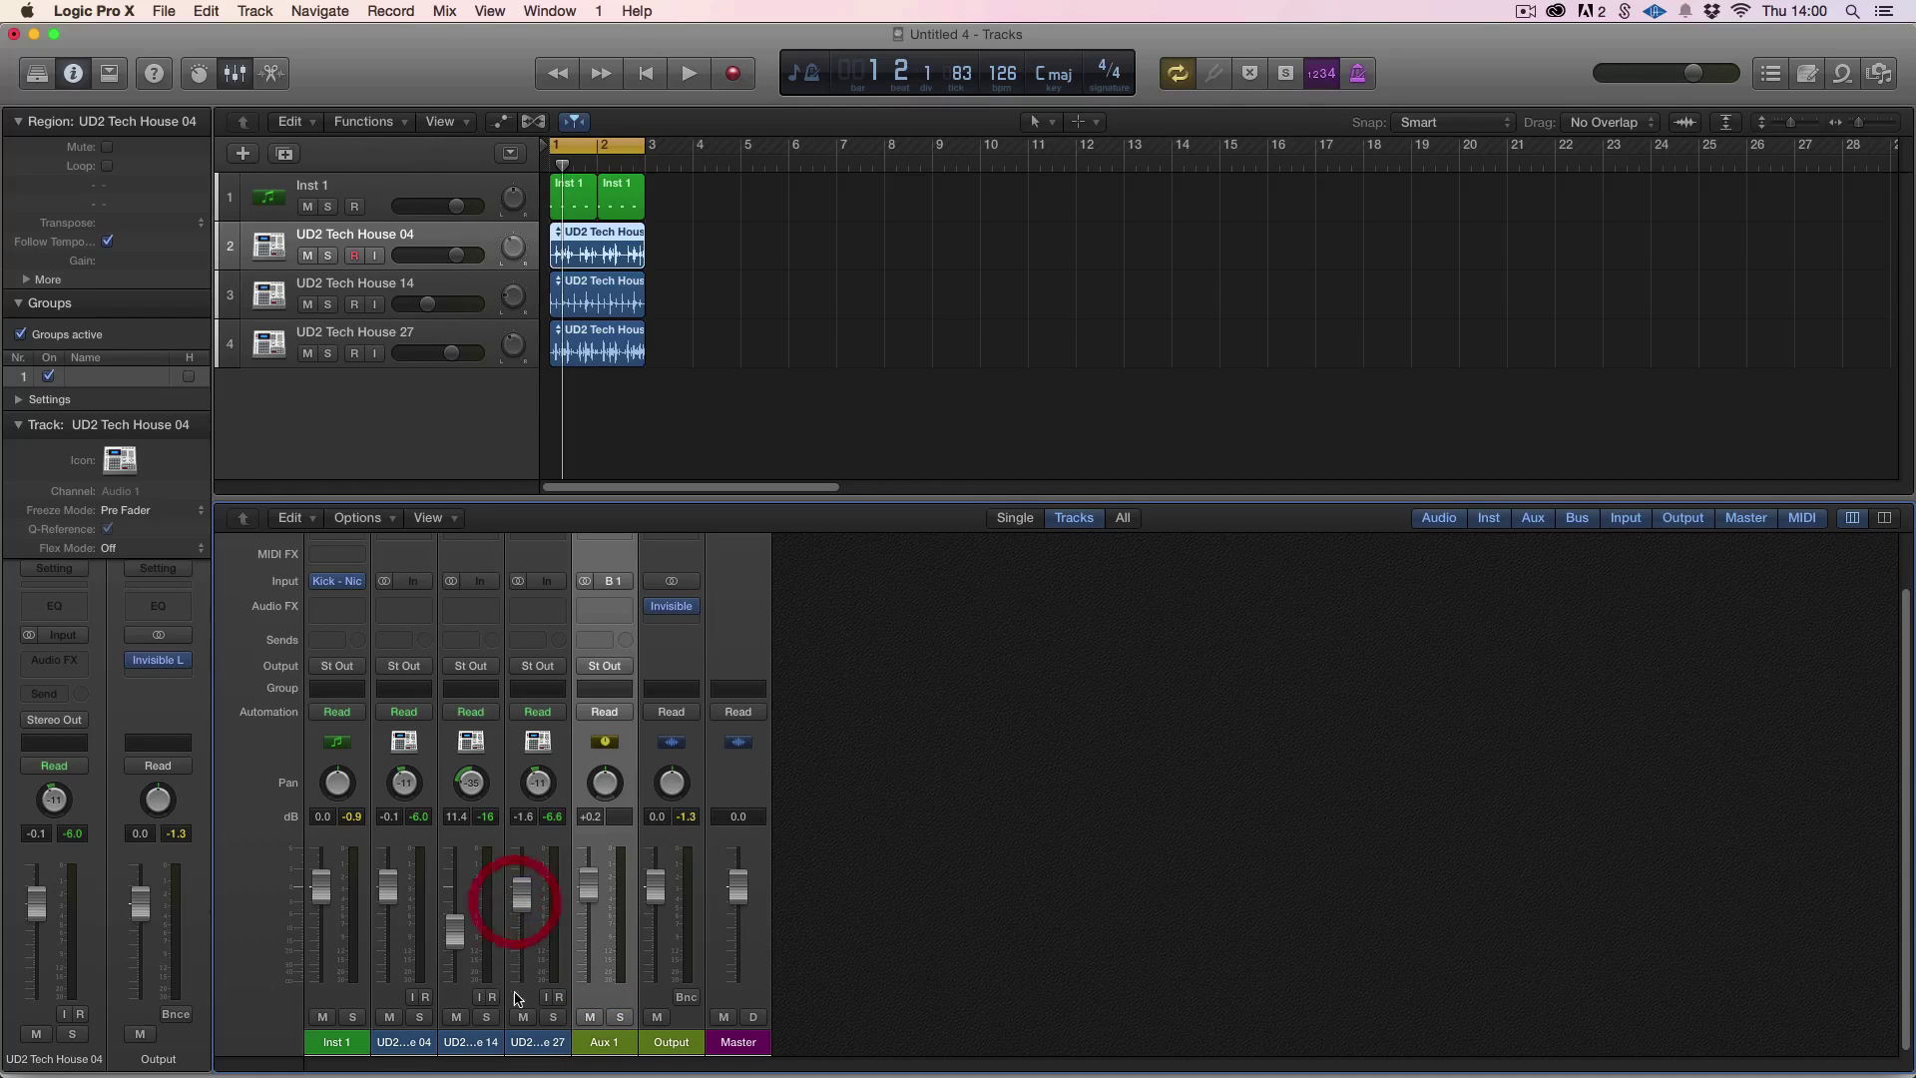
Lower the three selected loops together to -1.2, -12.5 and -2.7 dB
left_click(523, 1043)
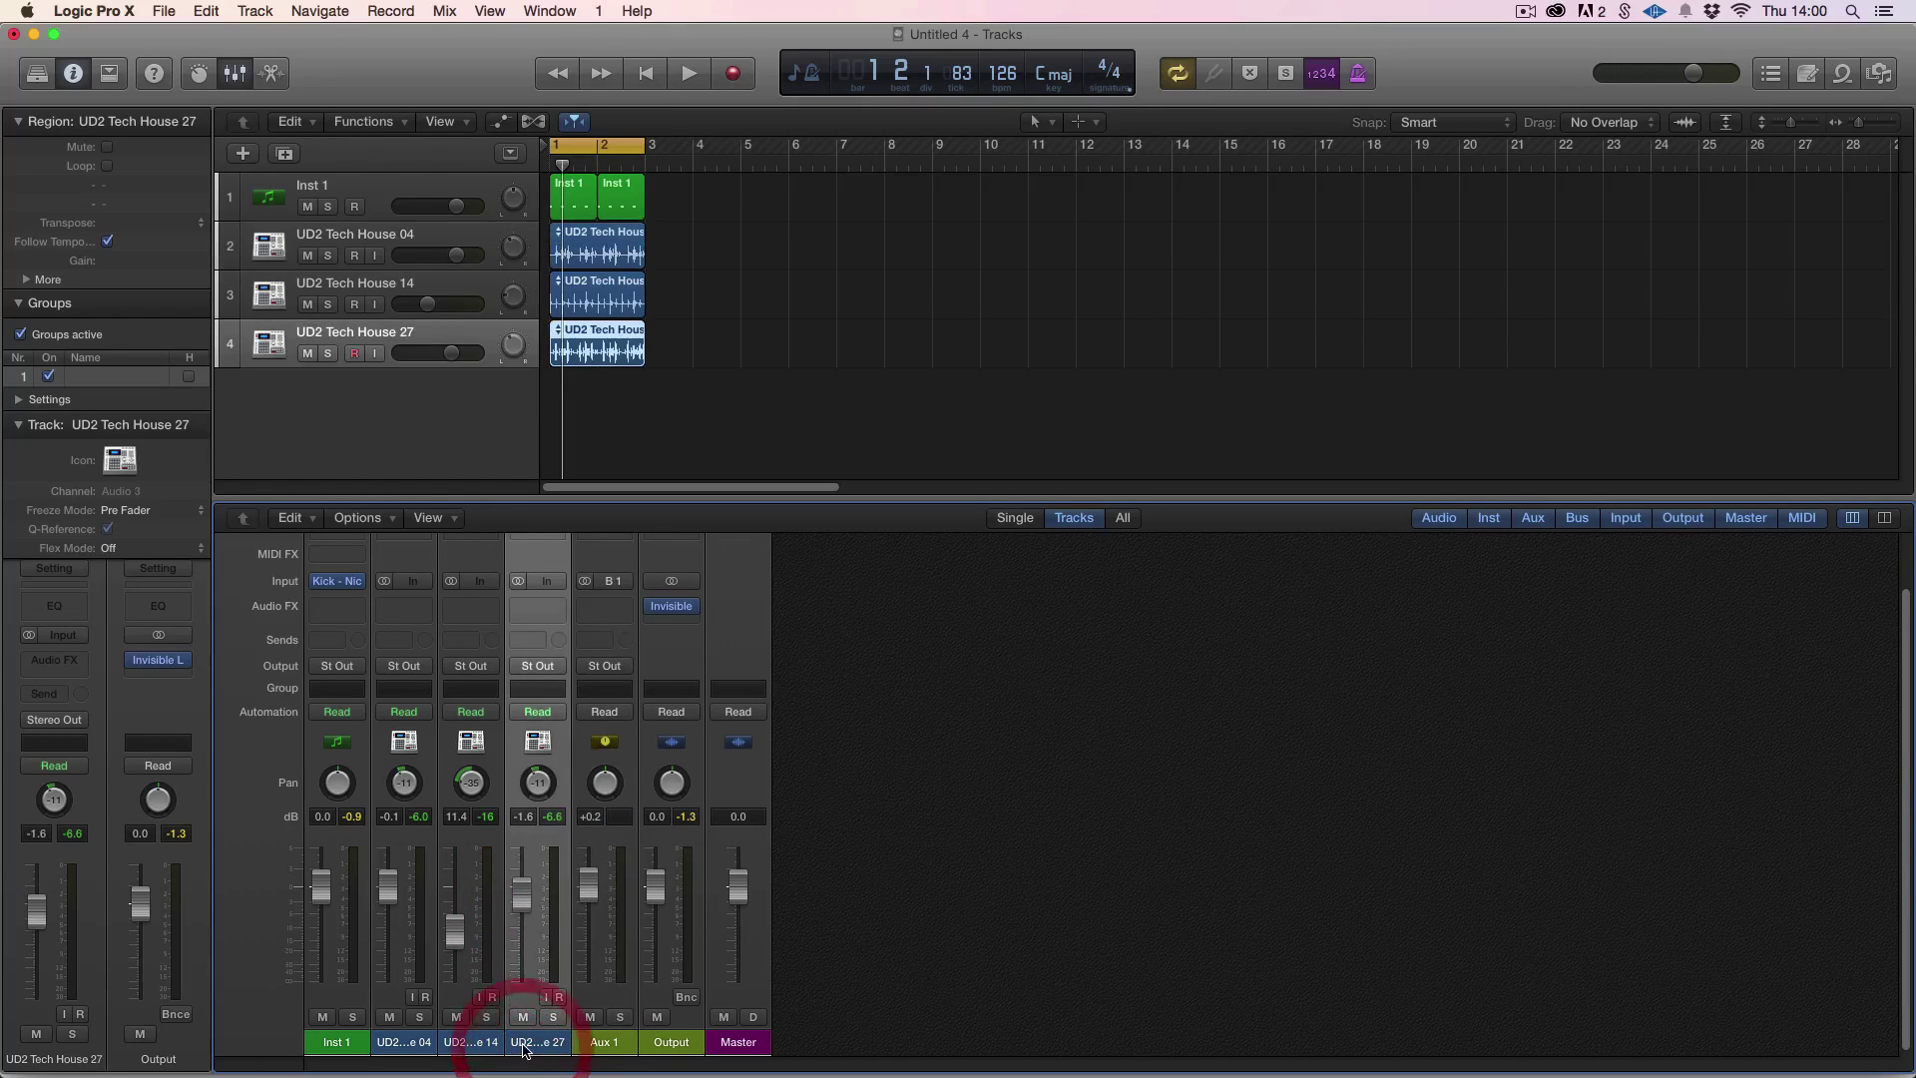
left_click(457, 1043, "shift")
left_click(399, 1043, "shift")
left_click_drag(386, 893, 389, 906)
left_click(398, 767)
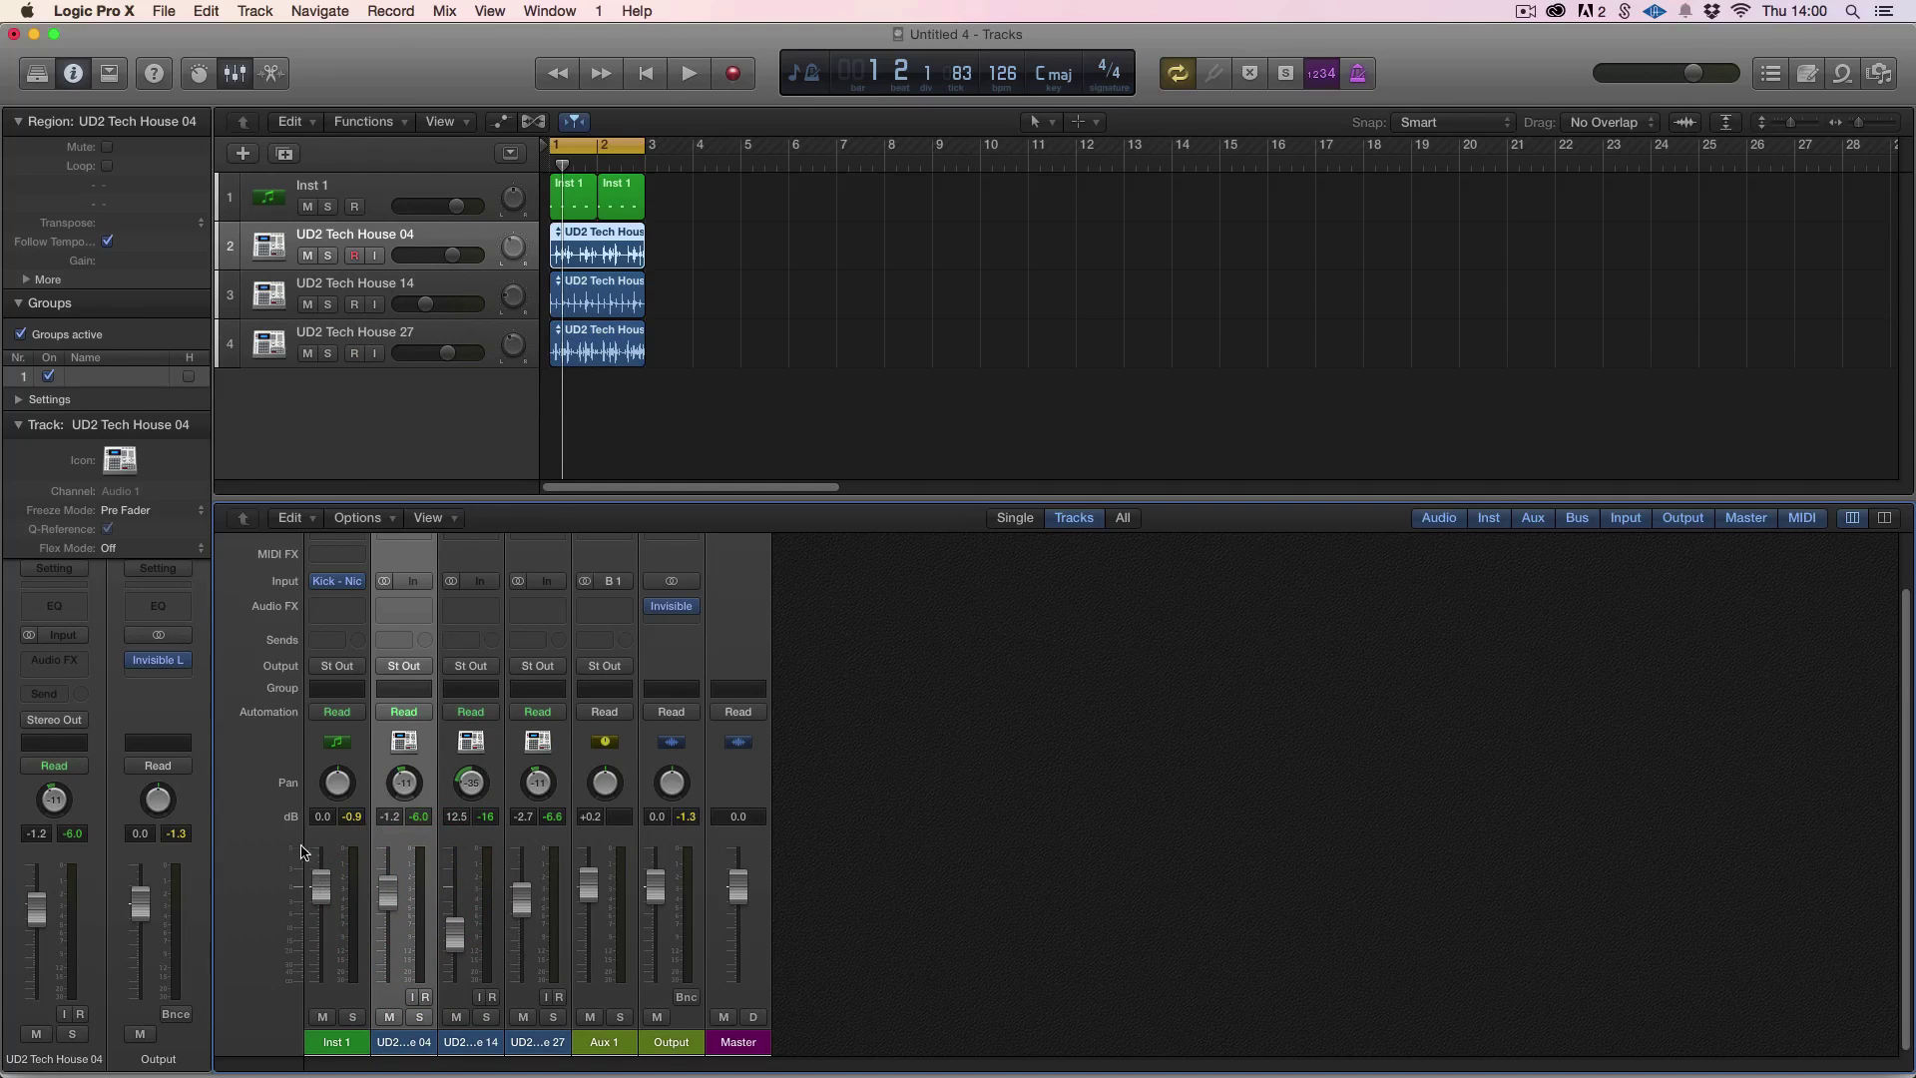
Enable the VCA component in the mixer's Channel Strip Components view
left_click(448, 521)
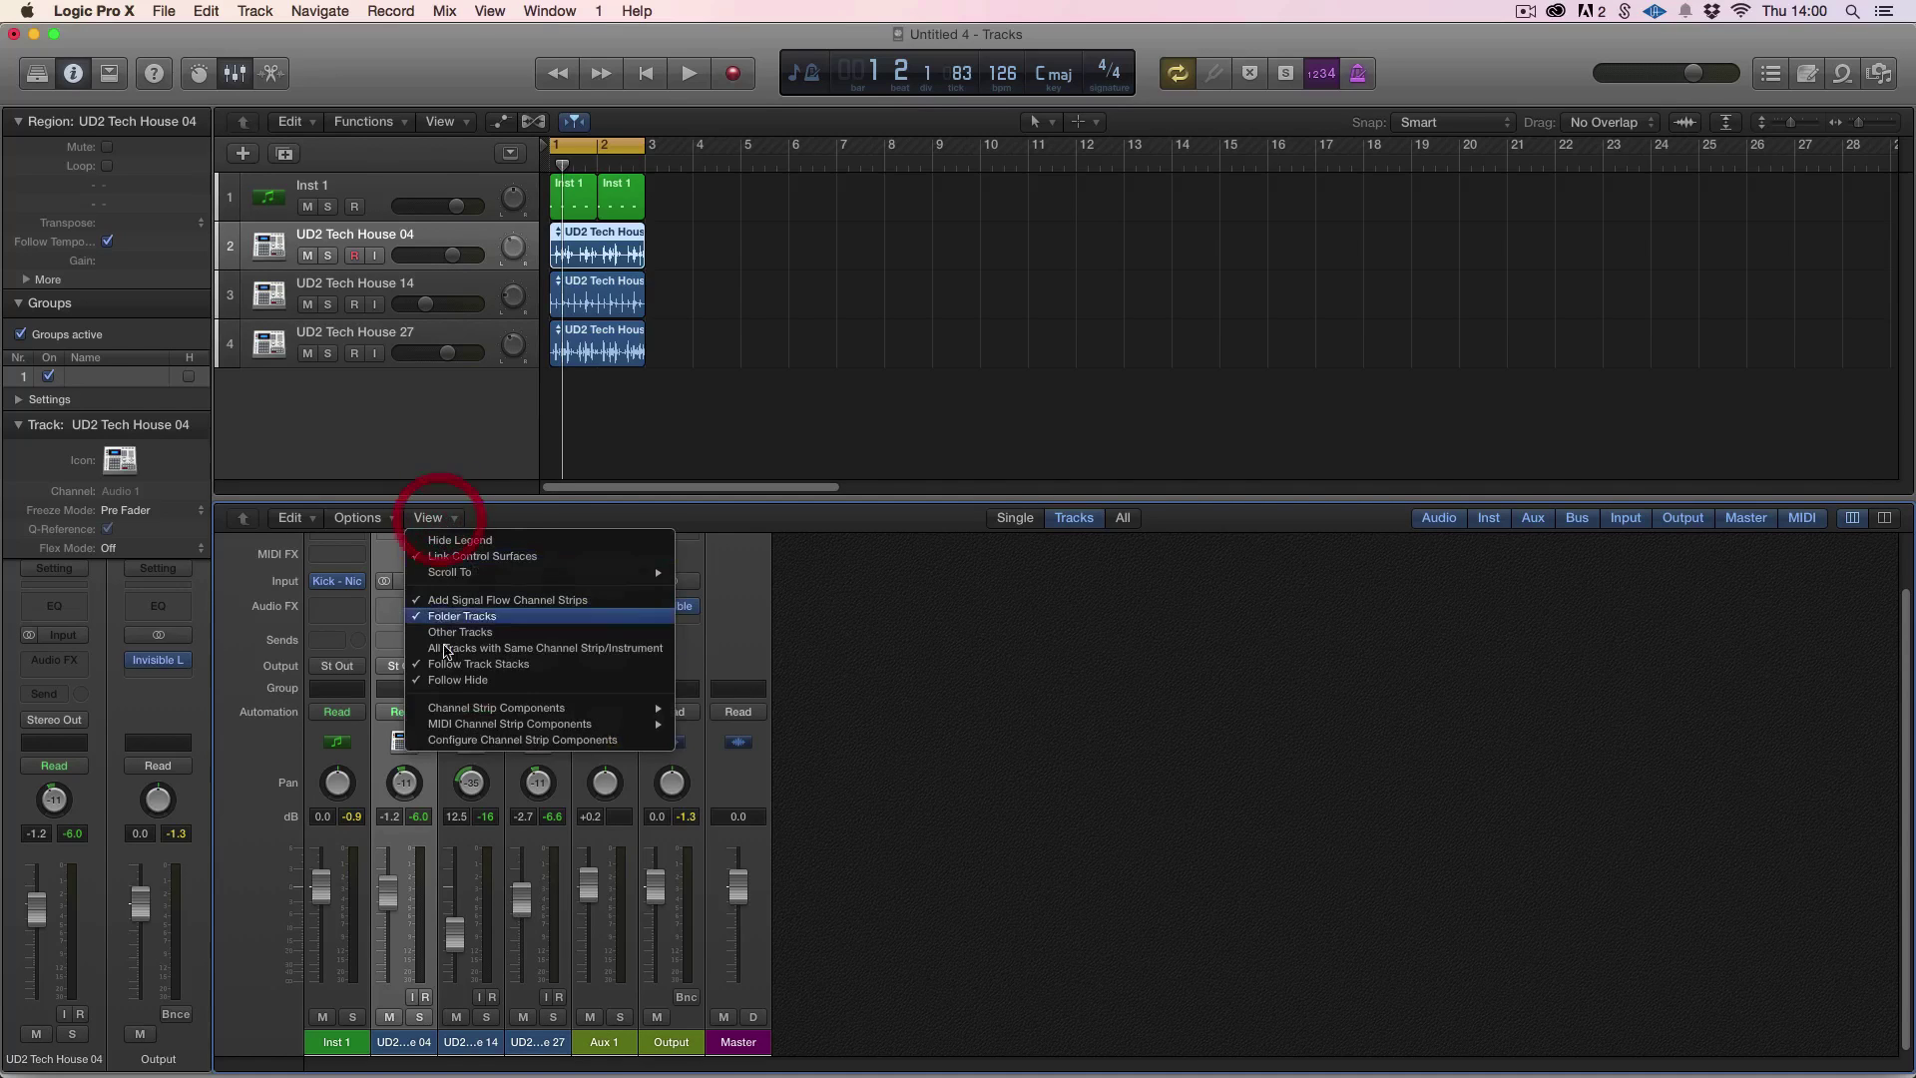
mouse_move(468, 706)
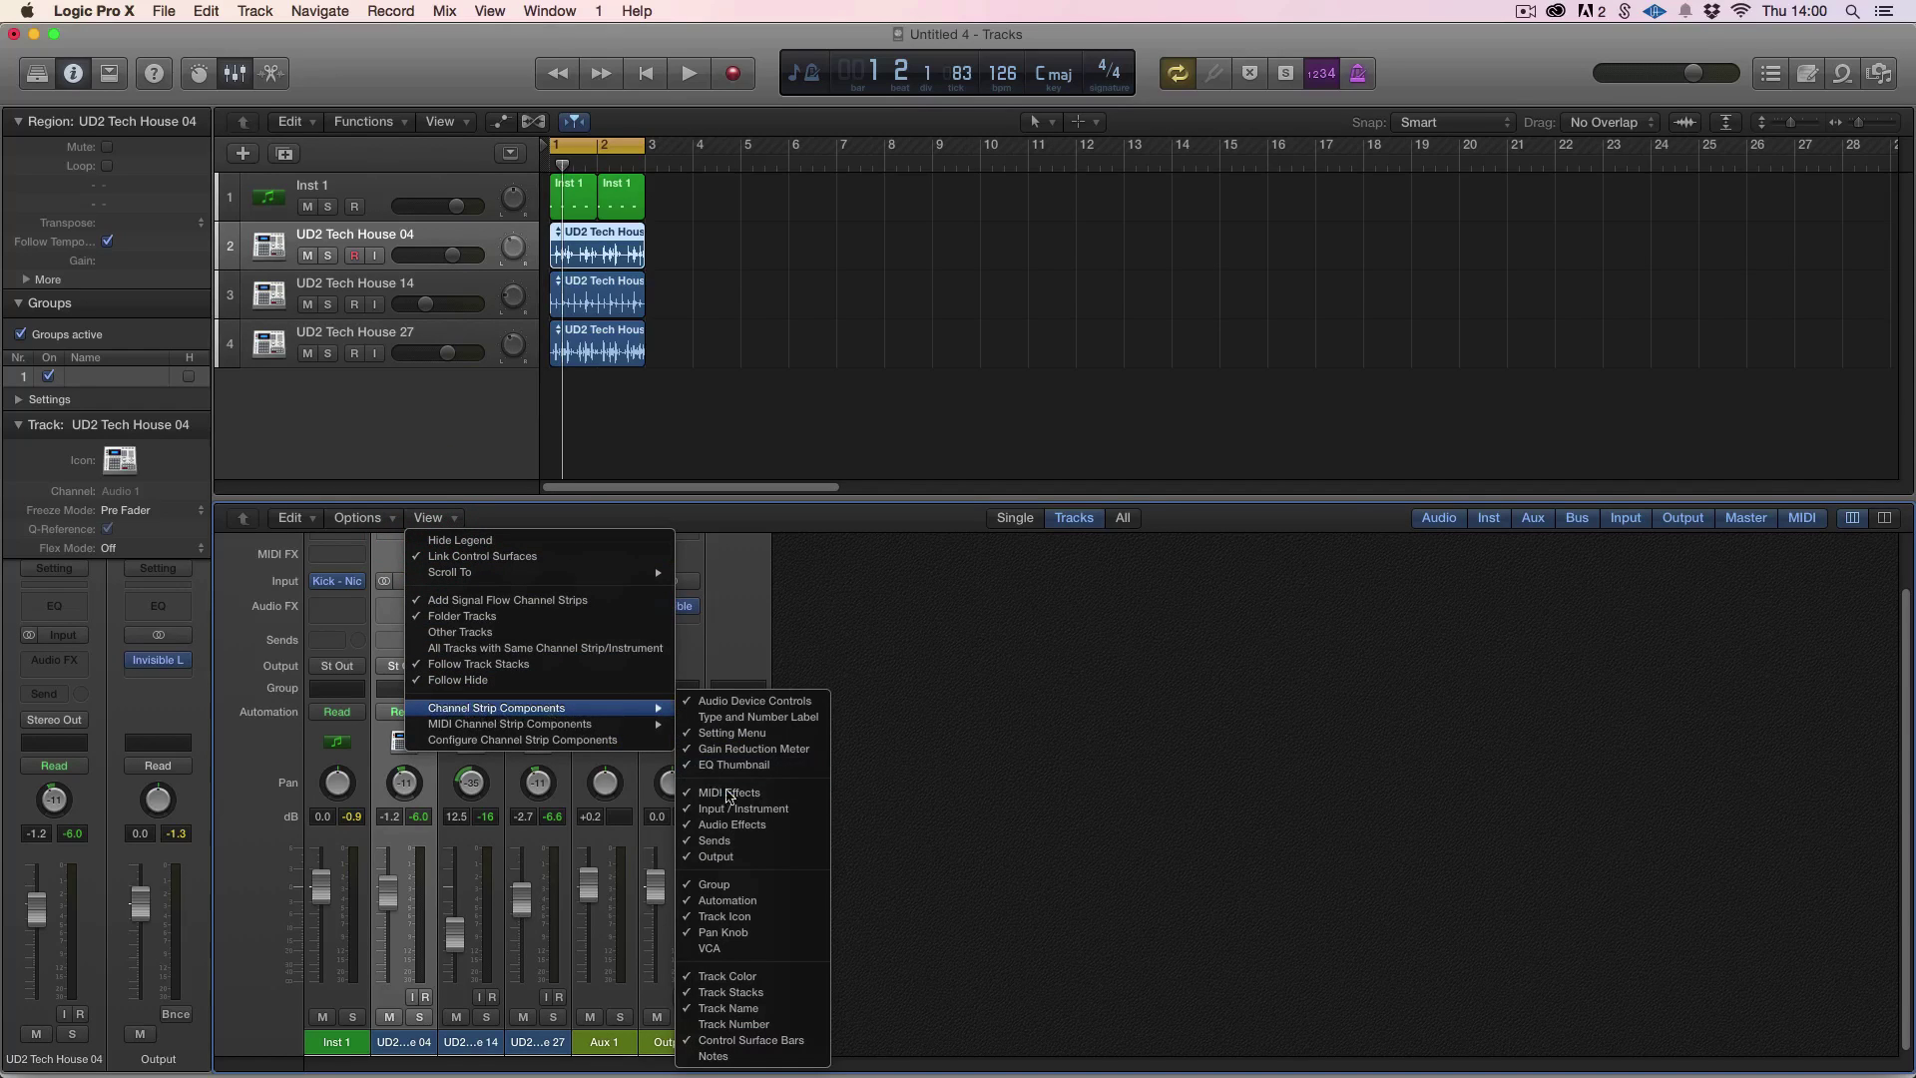
left_click(740, 949)
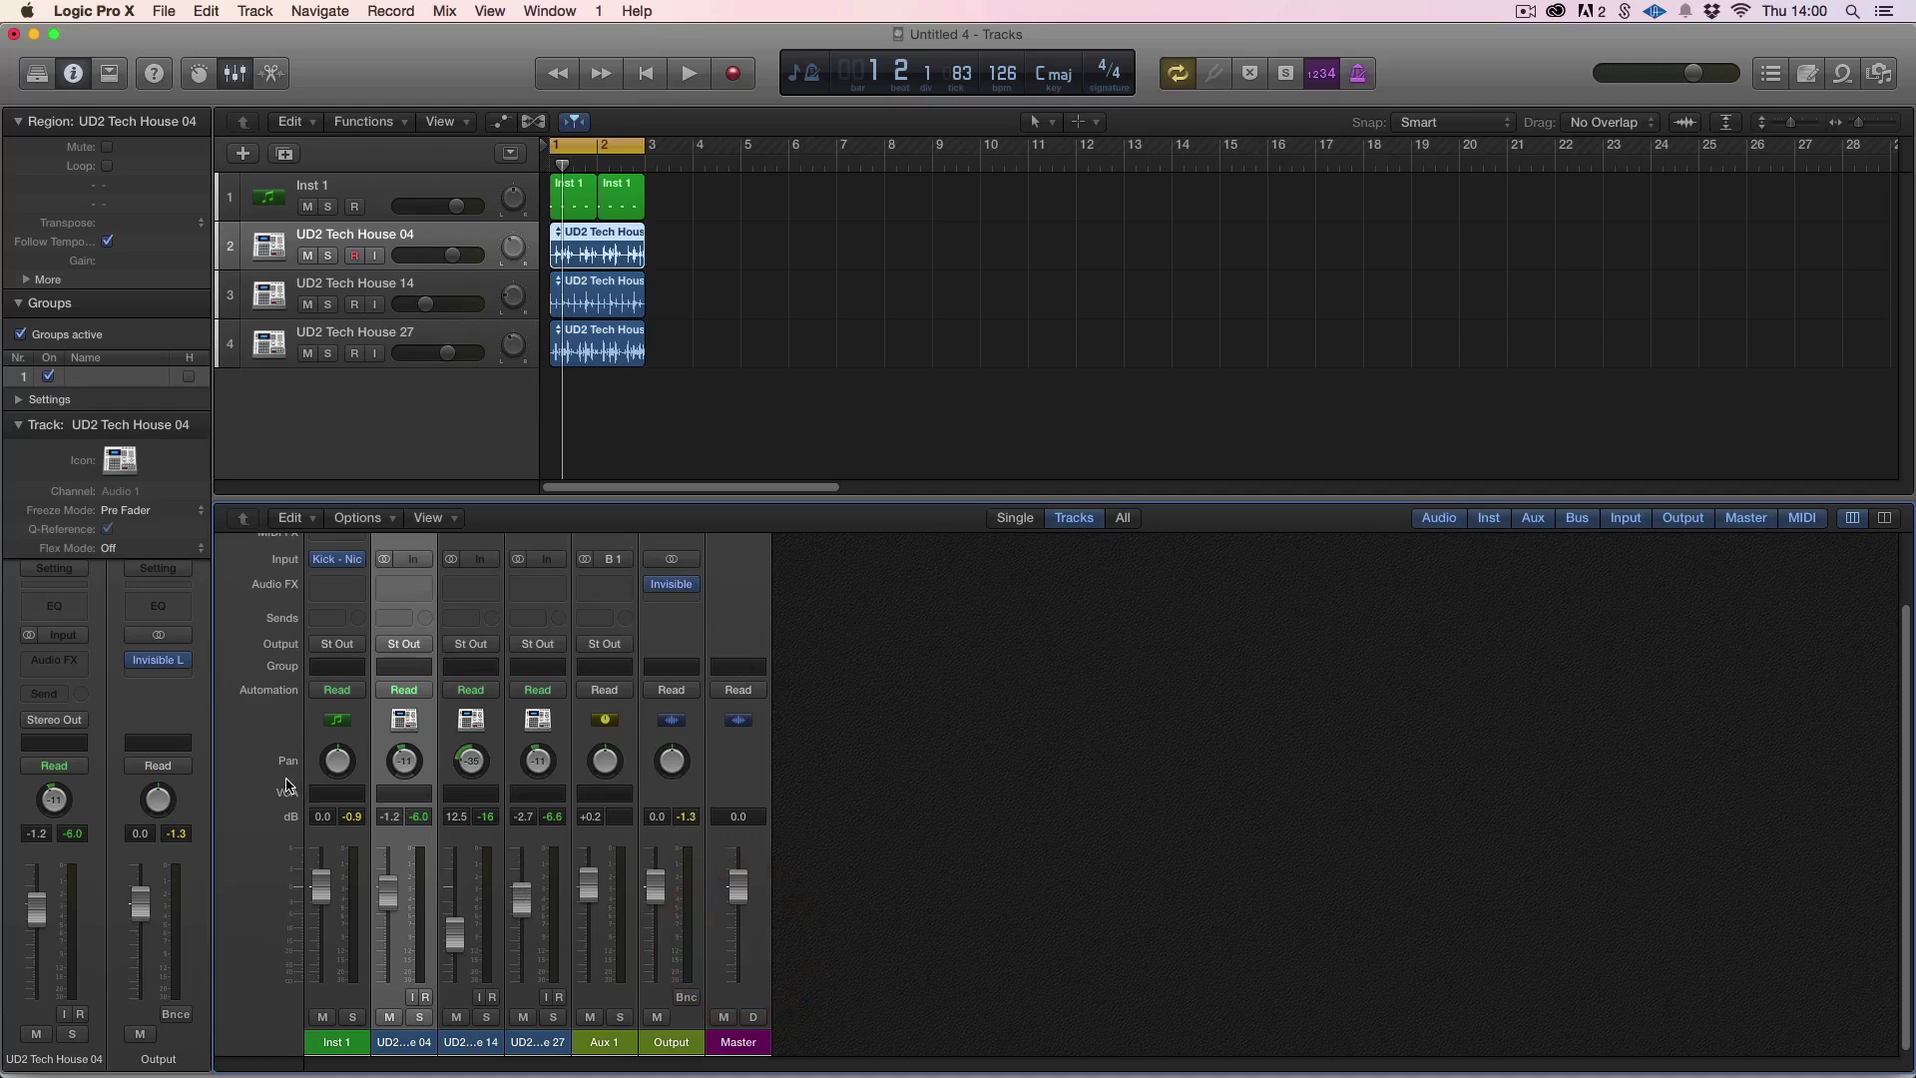
Select the UD2 Tech House 14, 04 and 27 strips together
left_click(464, 1041)
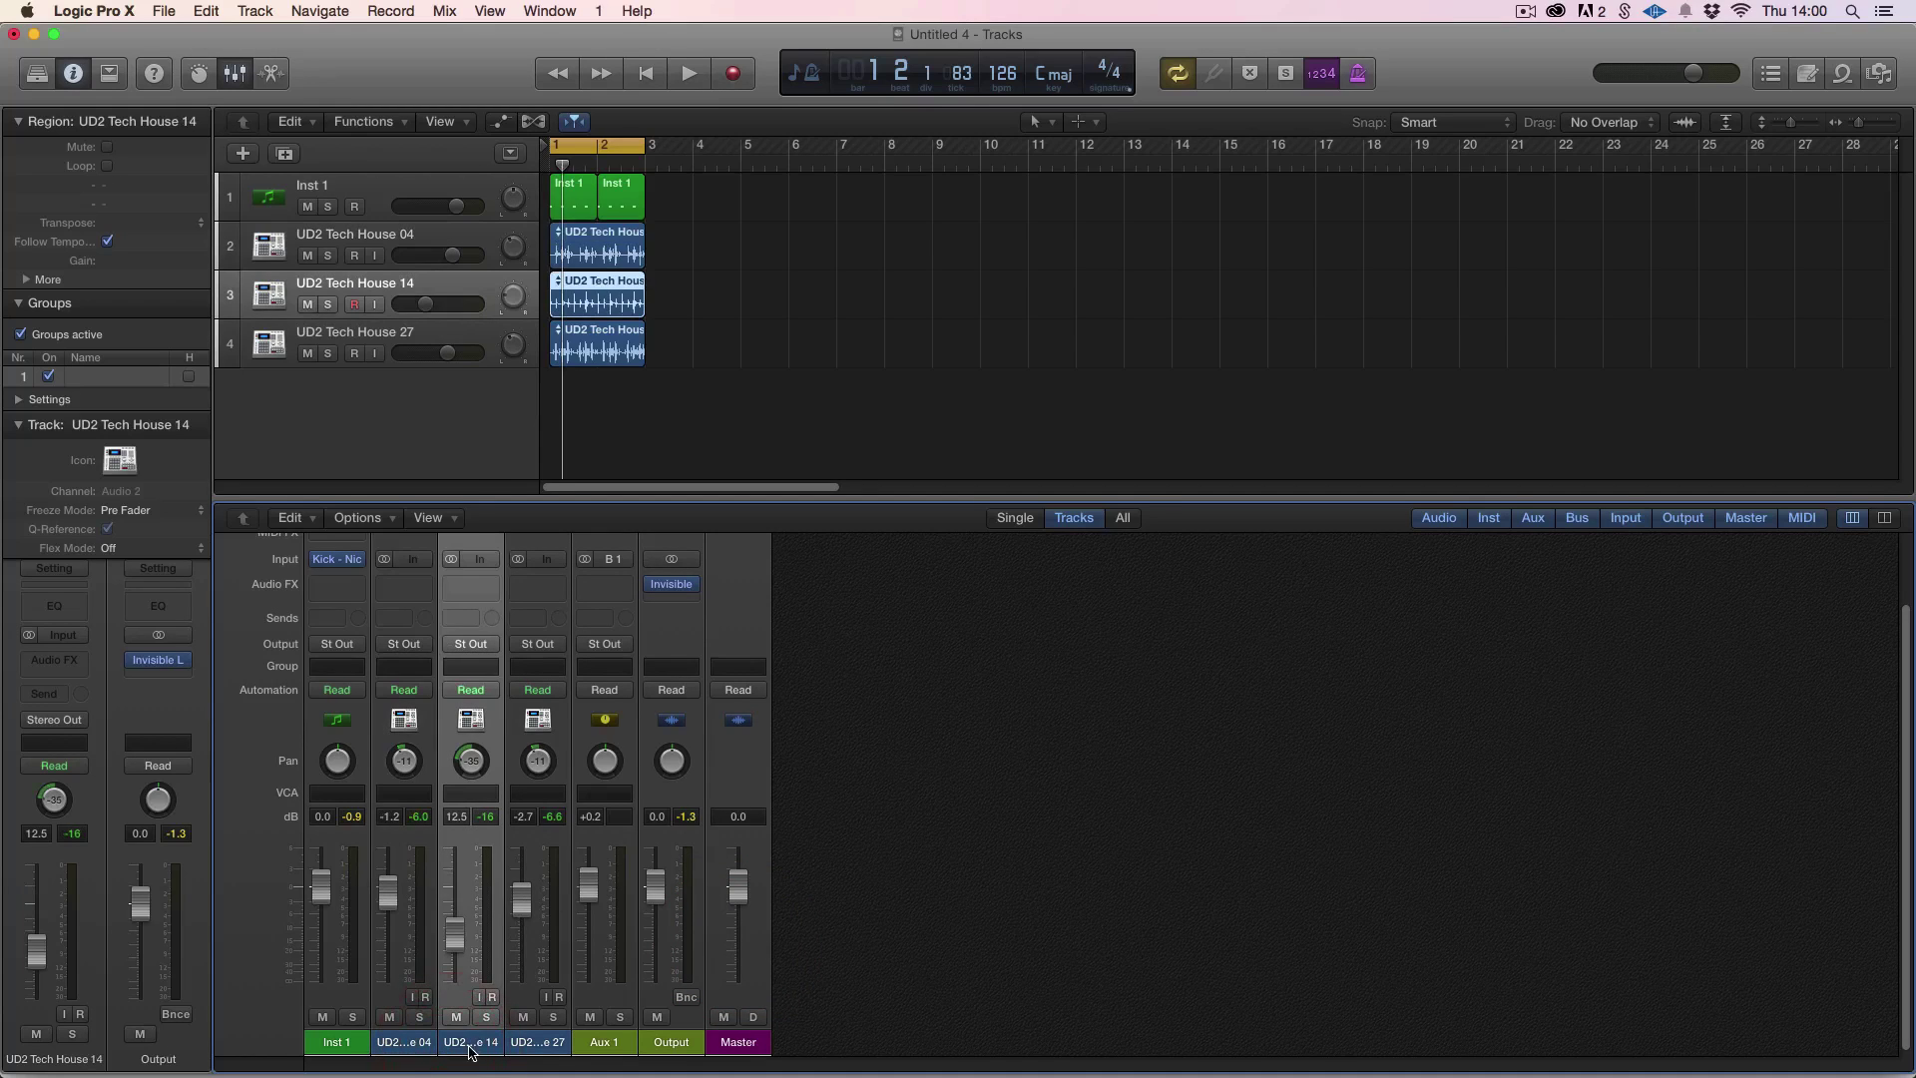
left_click(412, 1040)
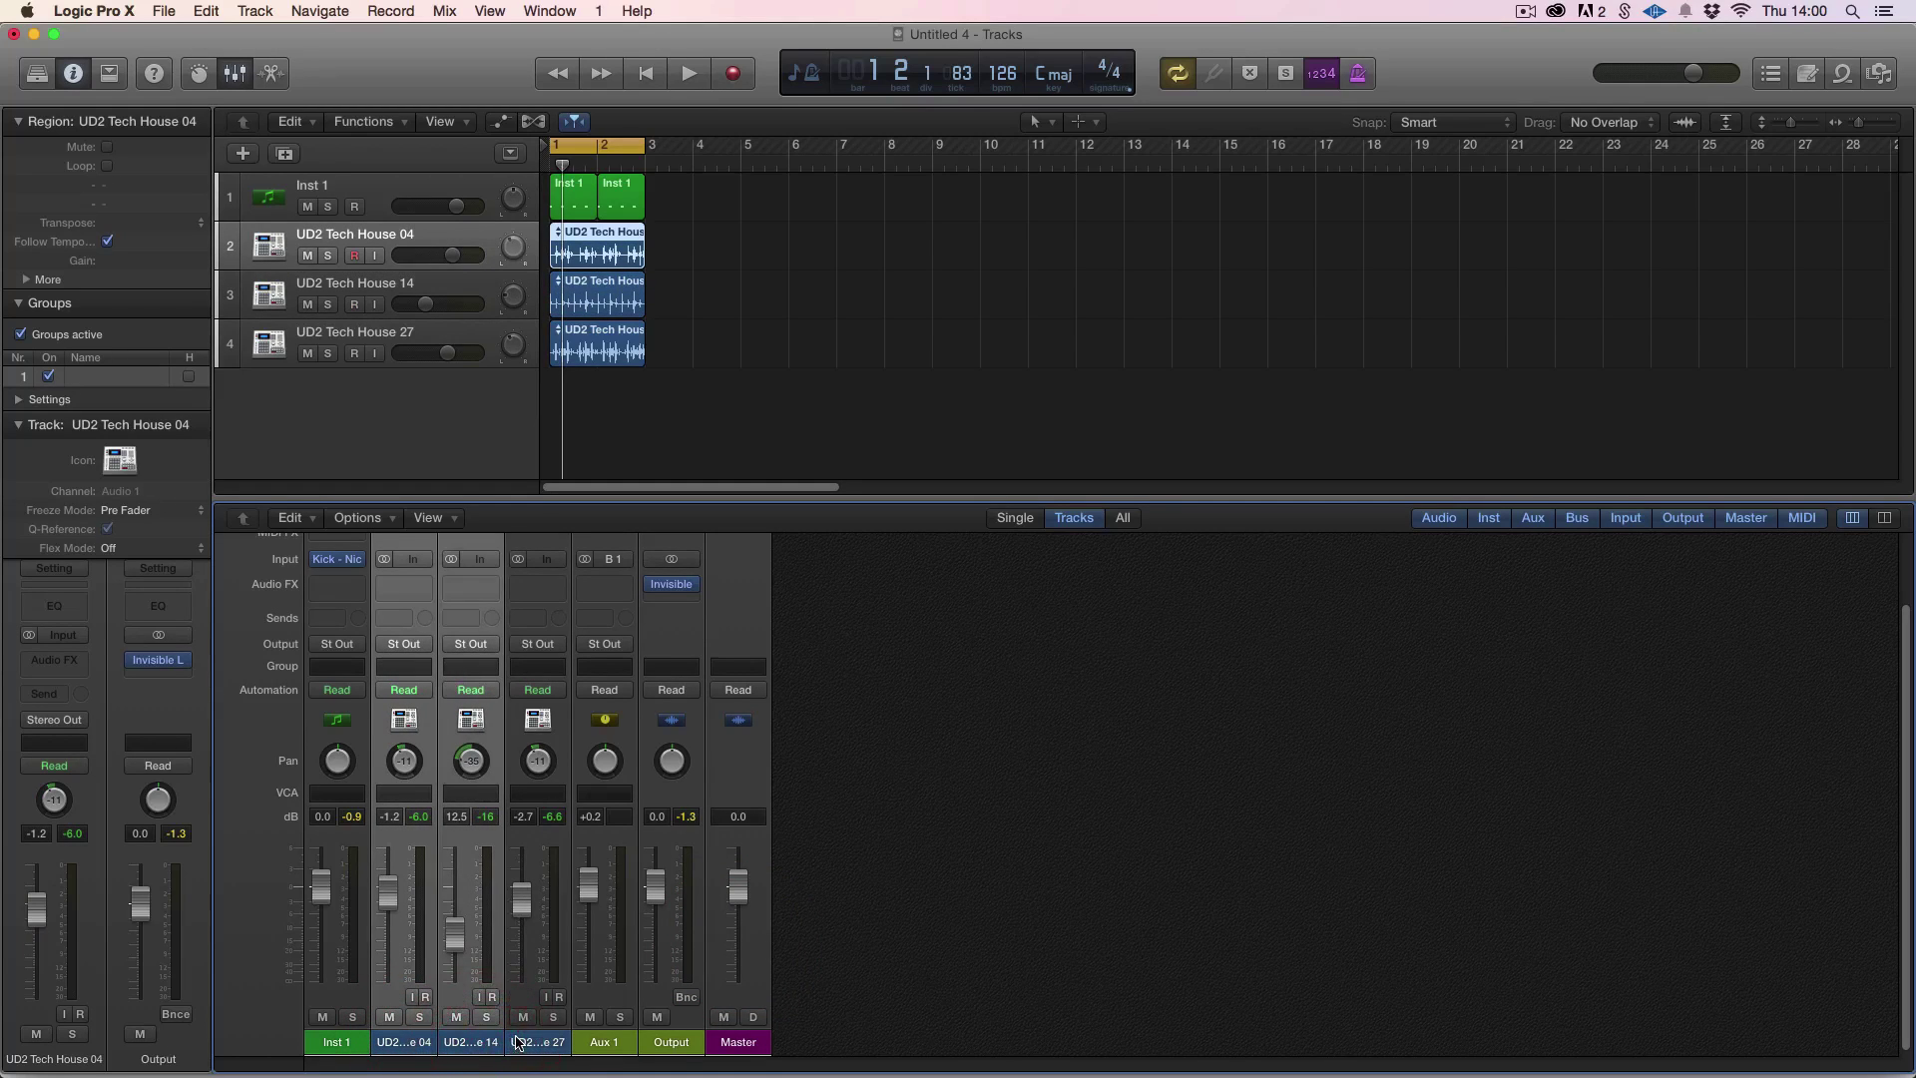
left_click(552, 1042)
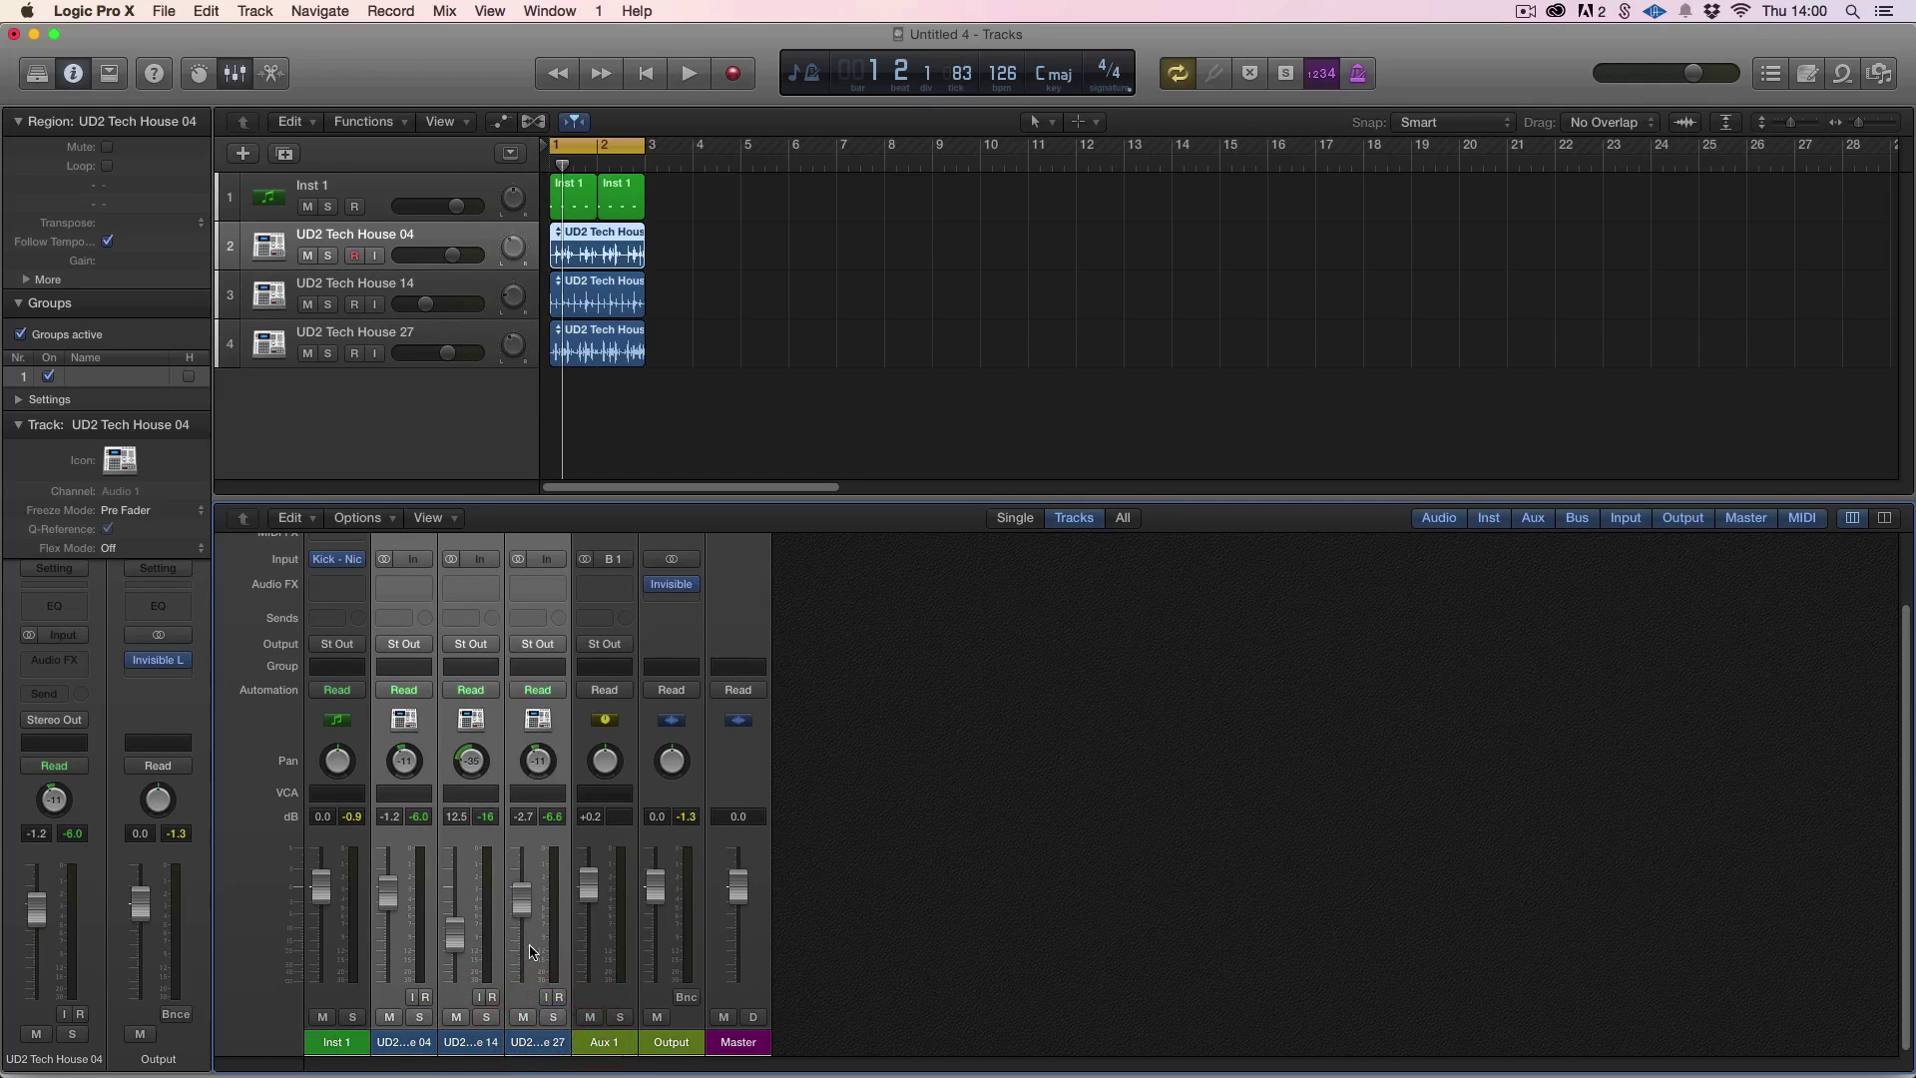
Create a new VCA 1 fader for the three selected UD2 Tech House channels
left_click(426, 795)
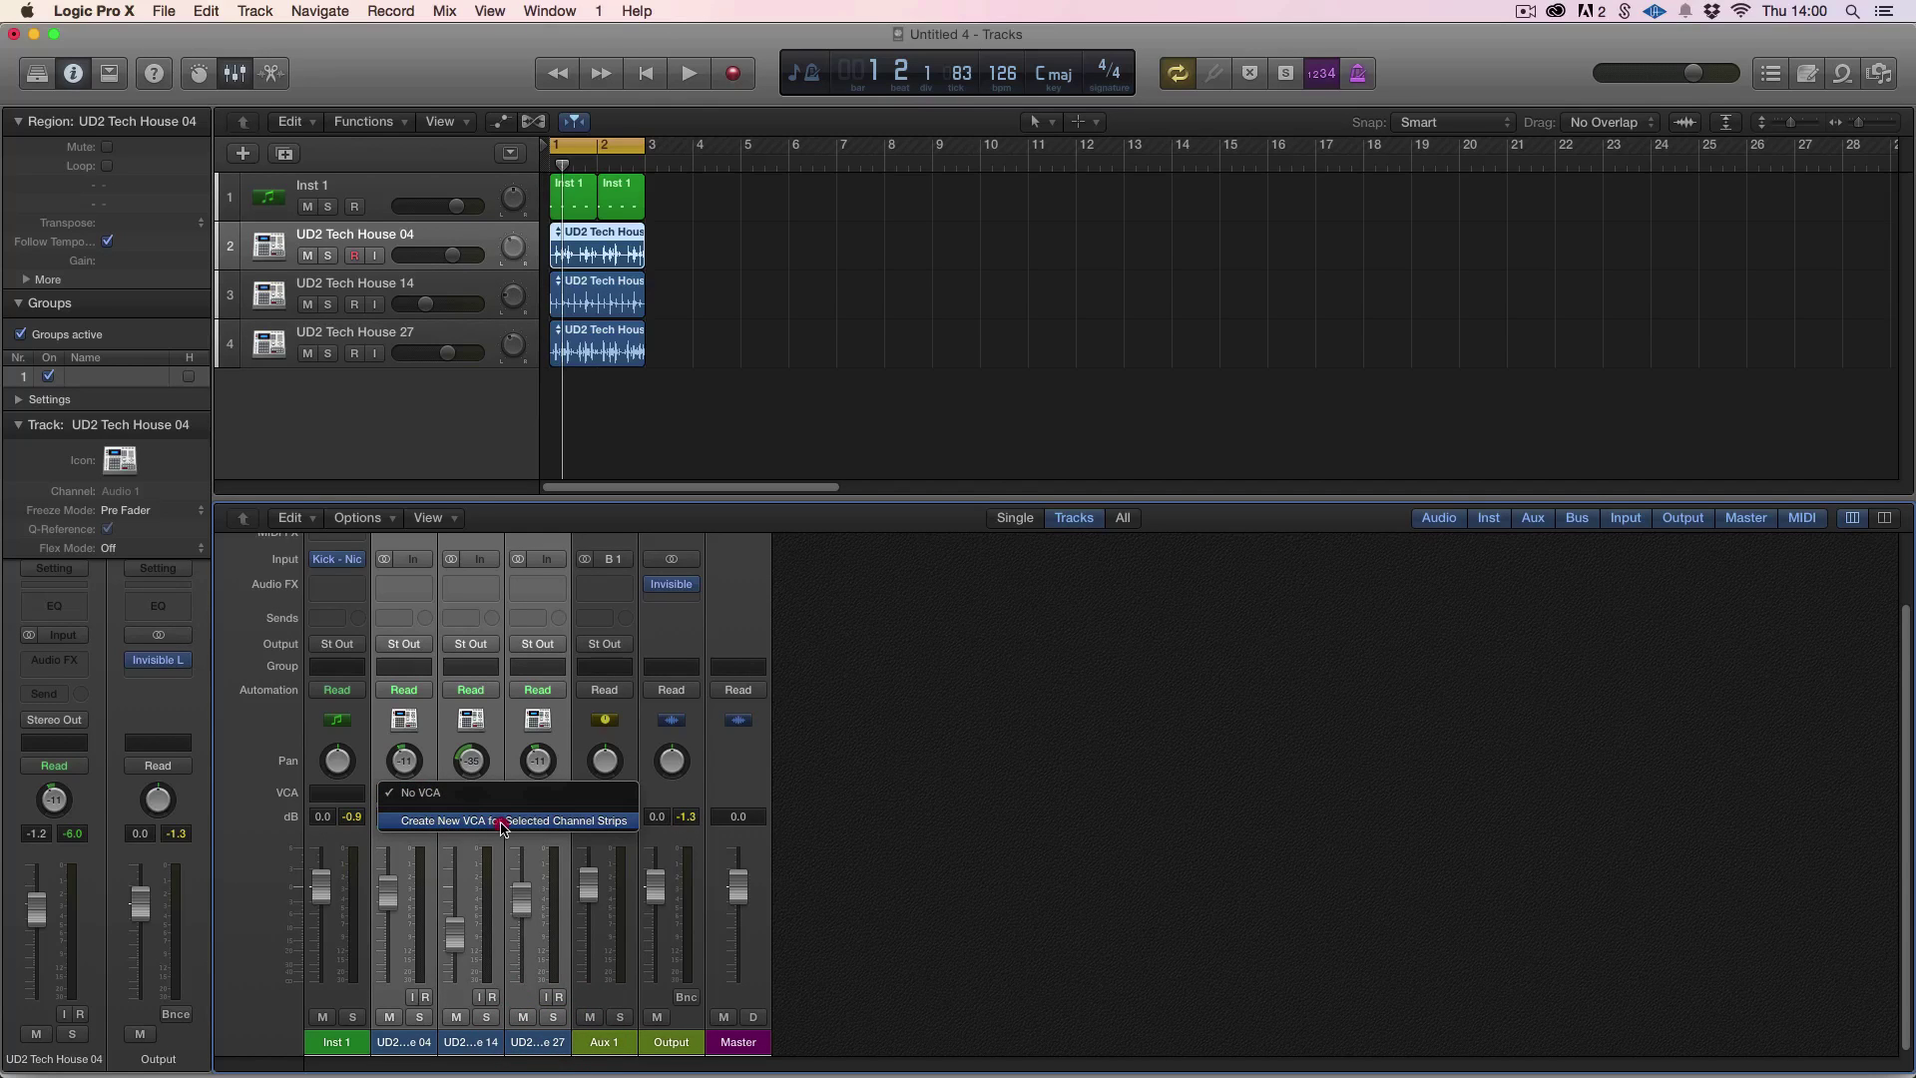
left_click(576, 823)
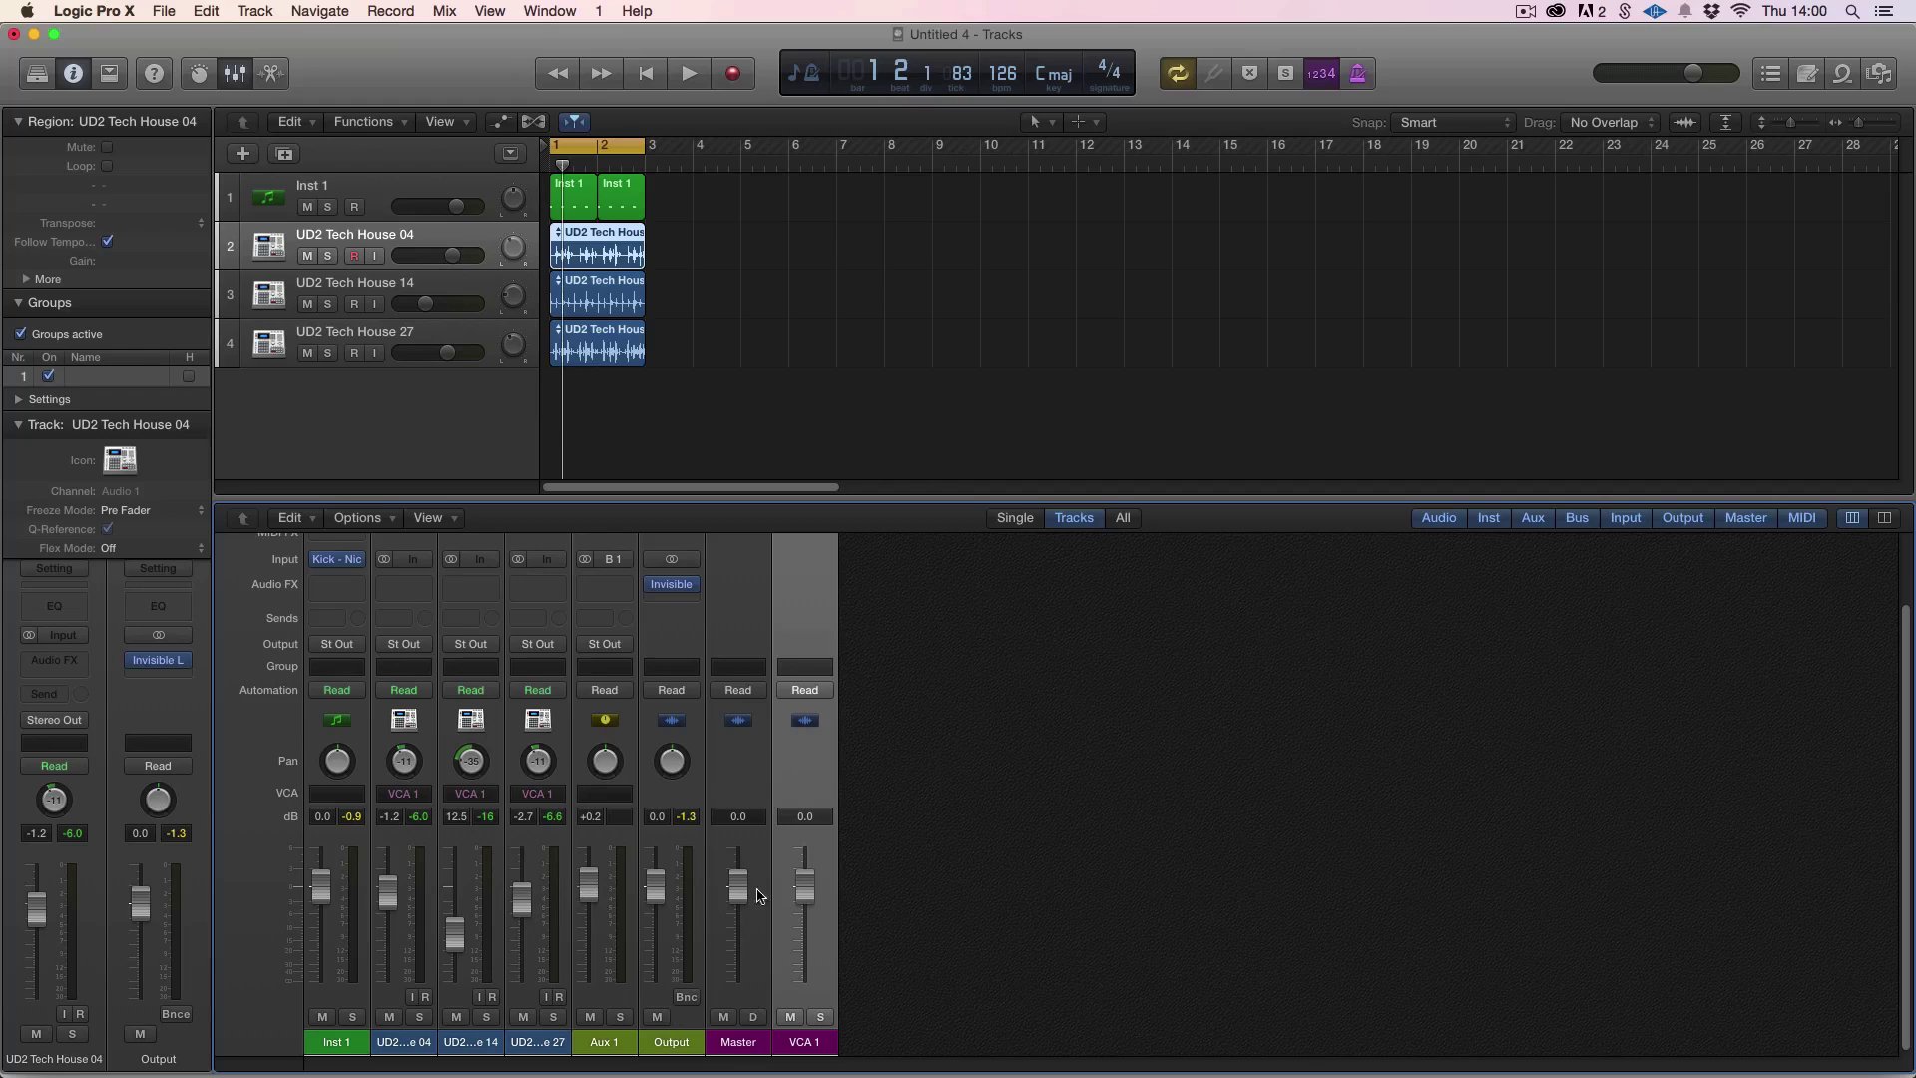
Rename the VCA 1 fader to 'Loops'
double_click(806, 1042)
type("Loops")
key("Return")
Audition the loops while adjusting the Loops VCA between about -9.4 and -2.3 dB
key("space")
key("space")
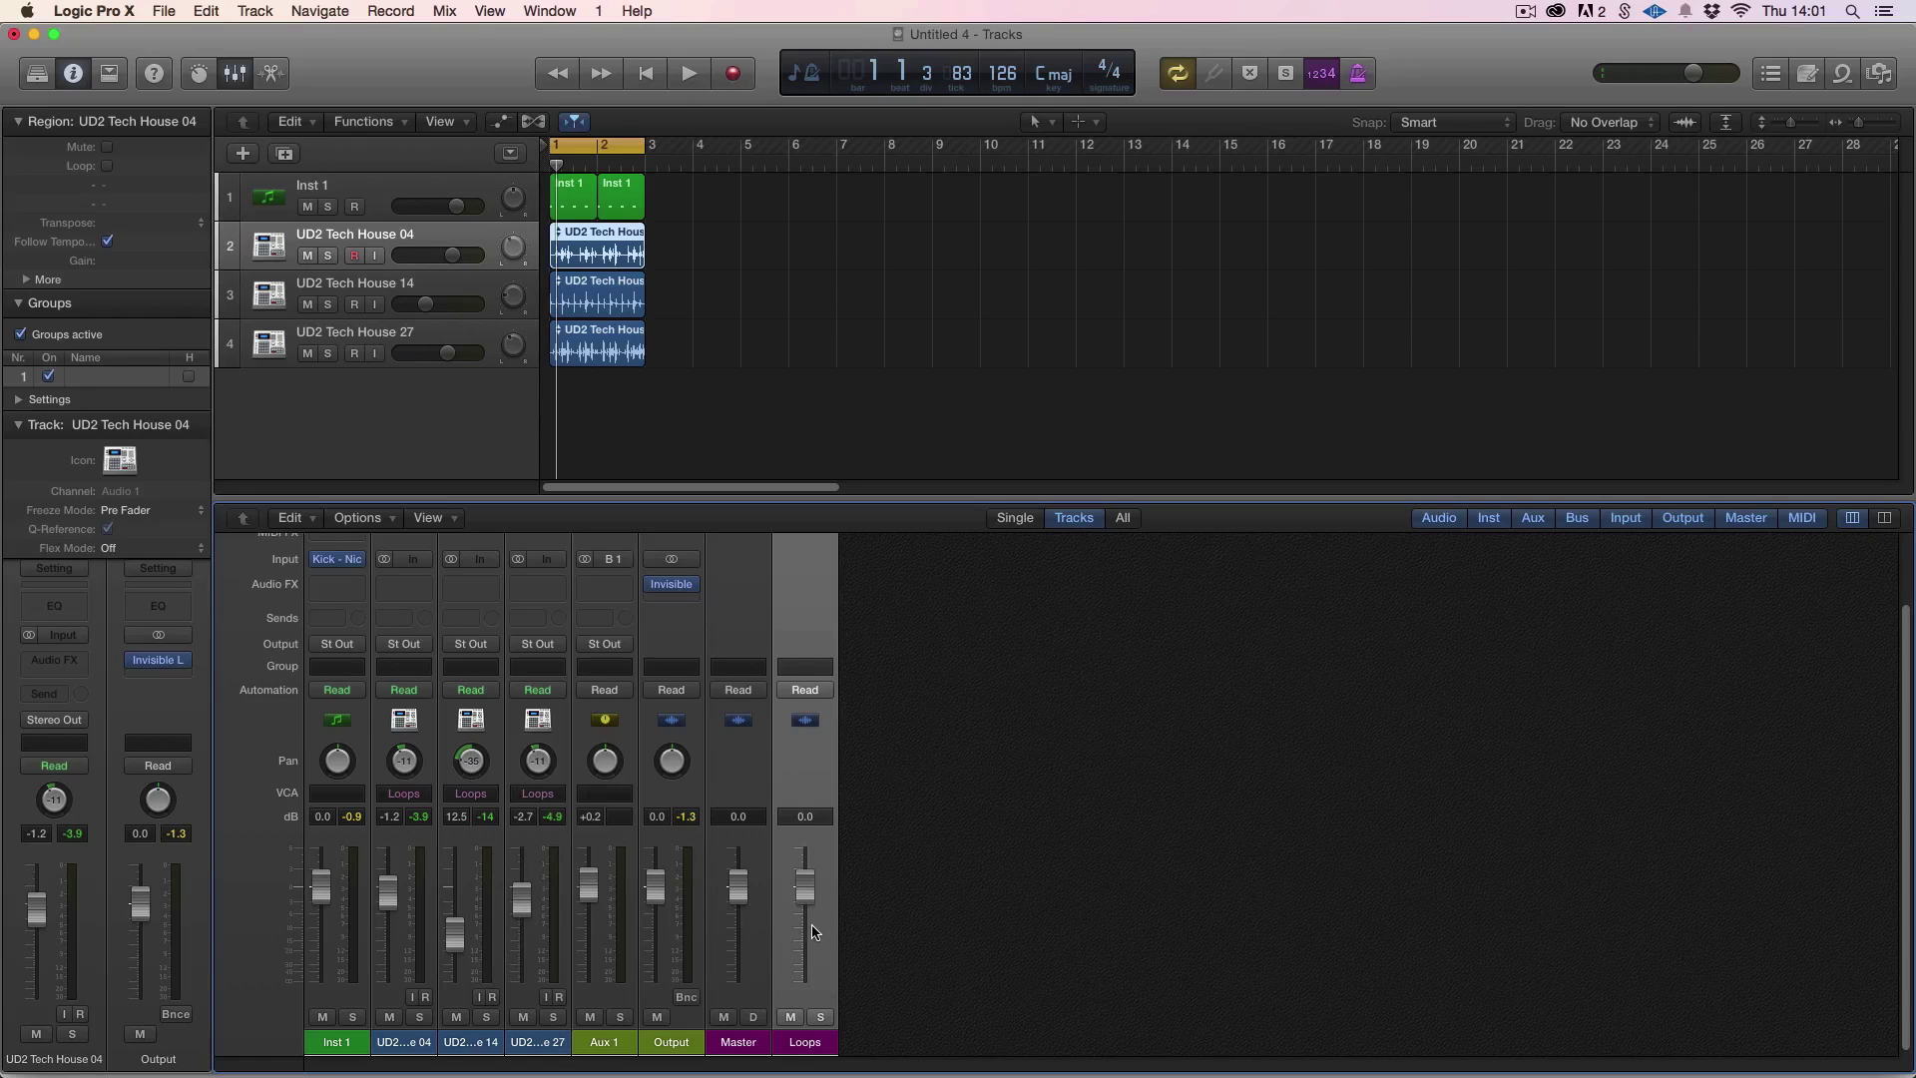
key("space")
left_click_drag(813, 932, 811, 896)
key("space")
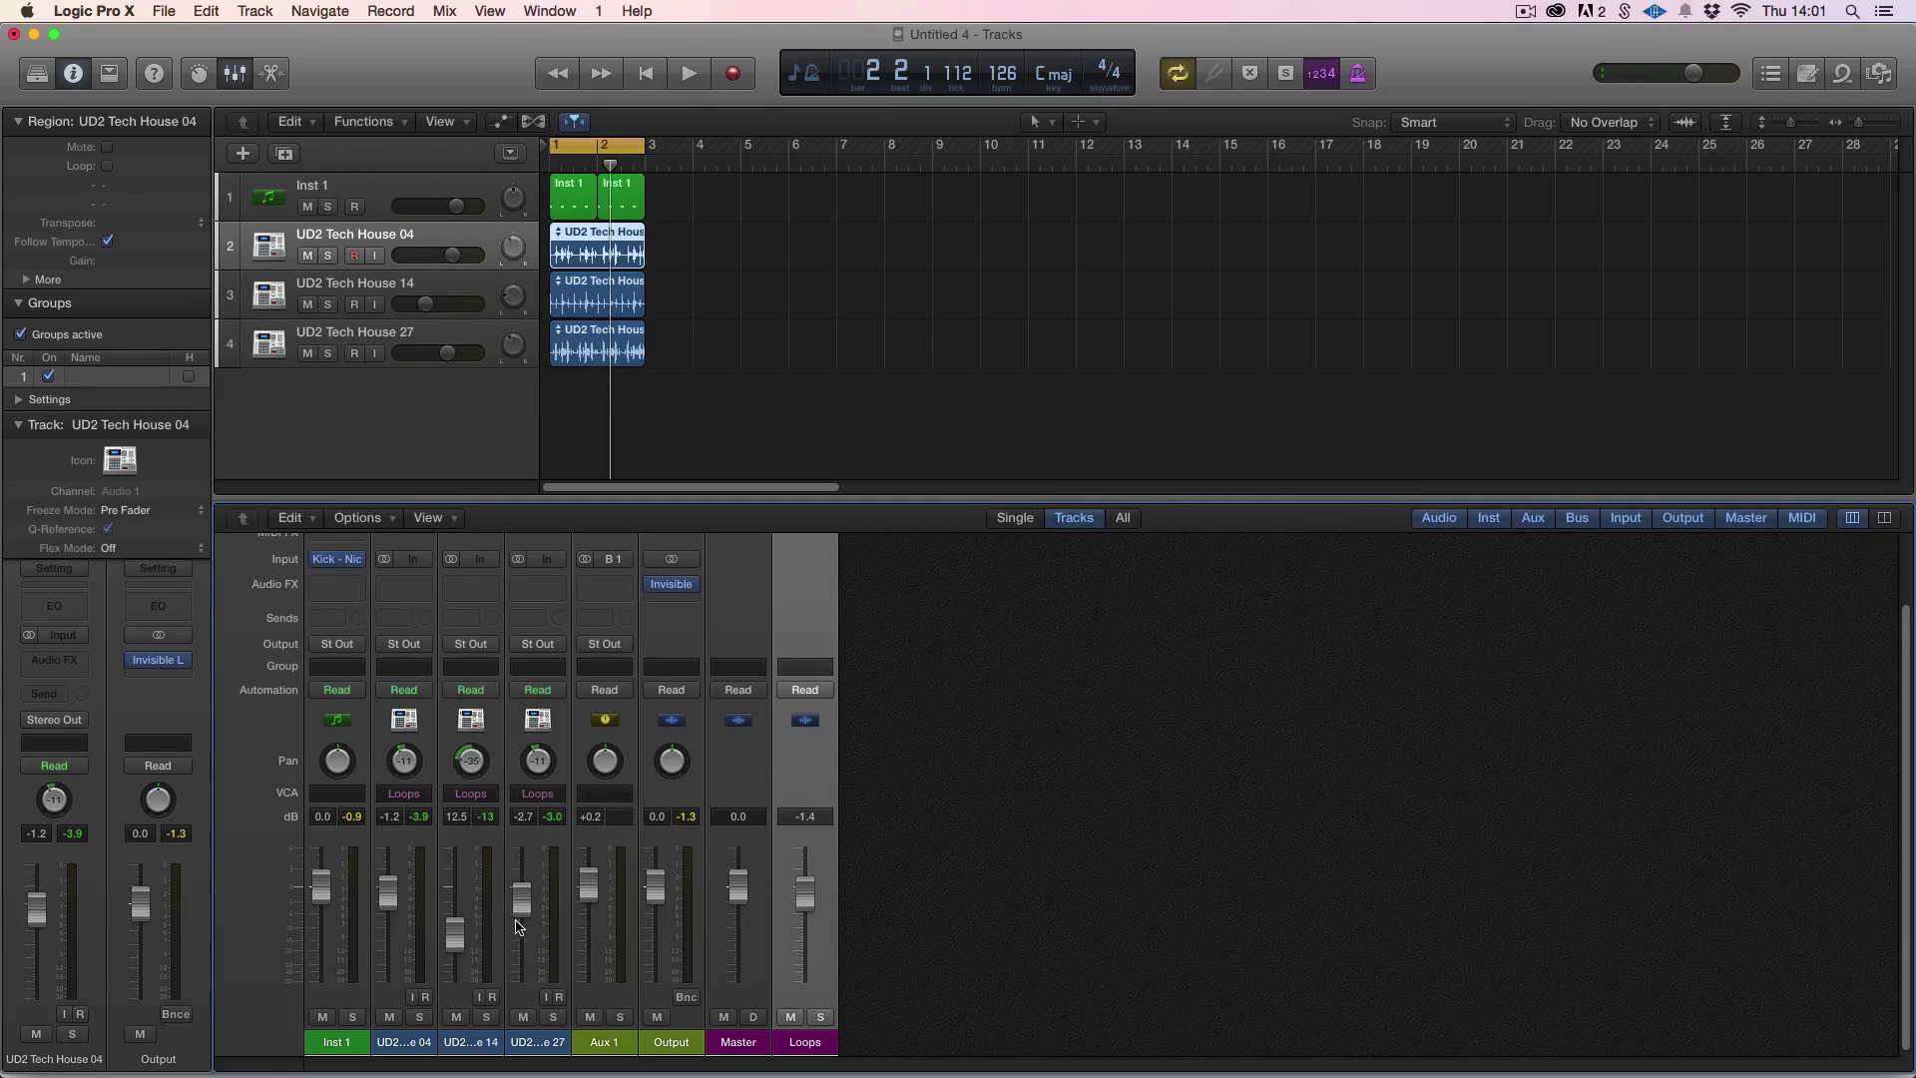
key("space")
mouse_move(809, 894)
left_mouse_down()
mouse_move(806, 970)
mouse_move(808, 901)
left_mouse_up()
key("space")
key("space")
mouse_move(806, 902)
left_mouse_down()
mouse_move(810, 920)
mouse_move(804, 903)
left_mouse_up()
key("space")
key("space")
Set the Loops VCA to -2.9 dB and automate UD2 Tech House 27 fading to -∞
left_click(807, 871)
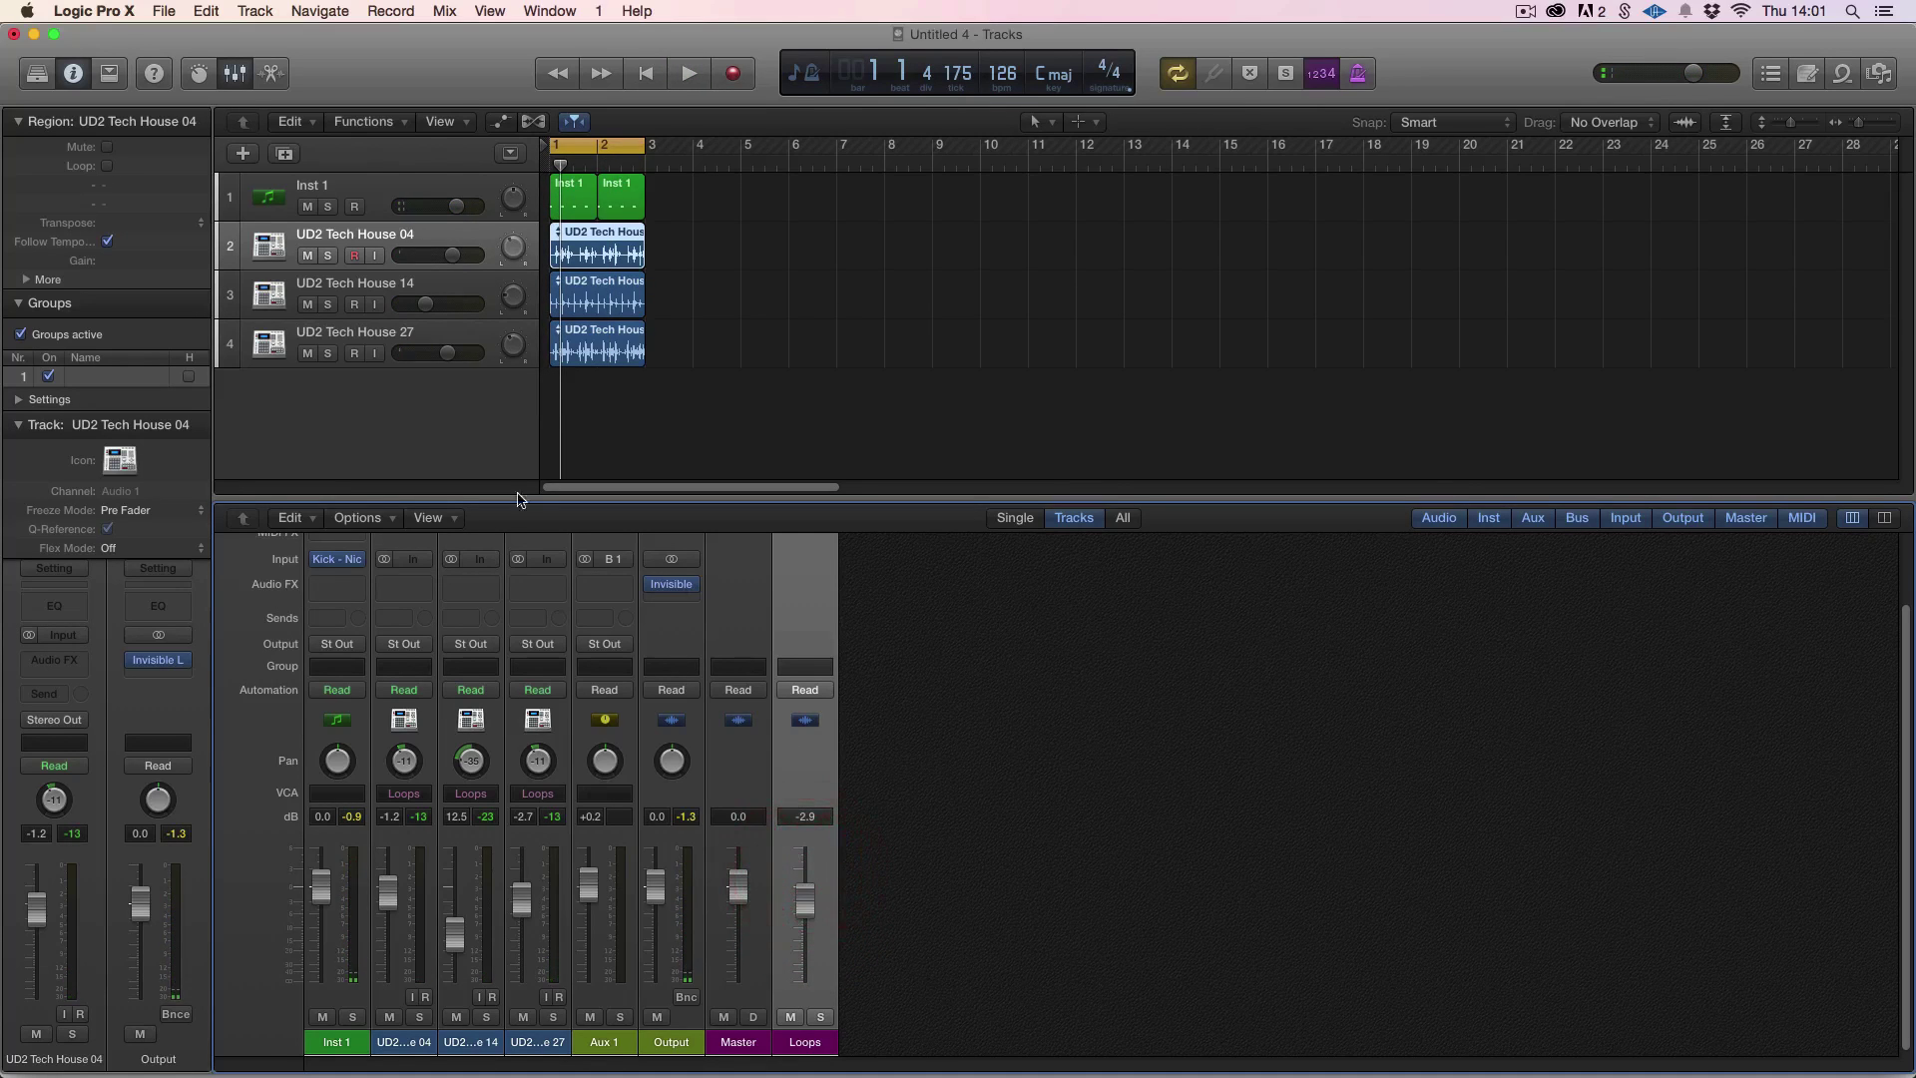
left_click(417, 332)
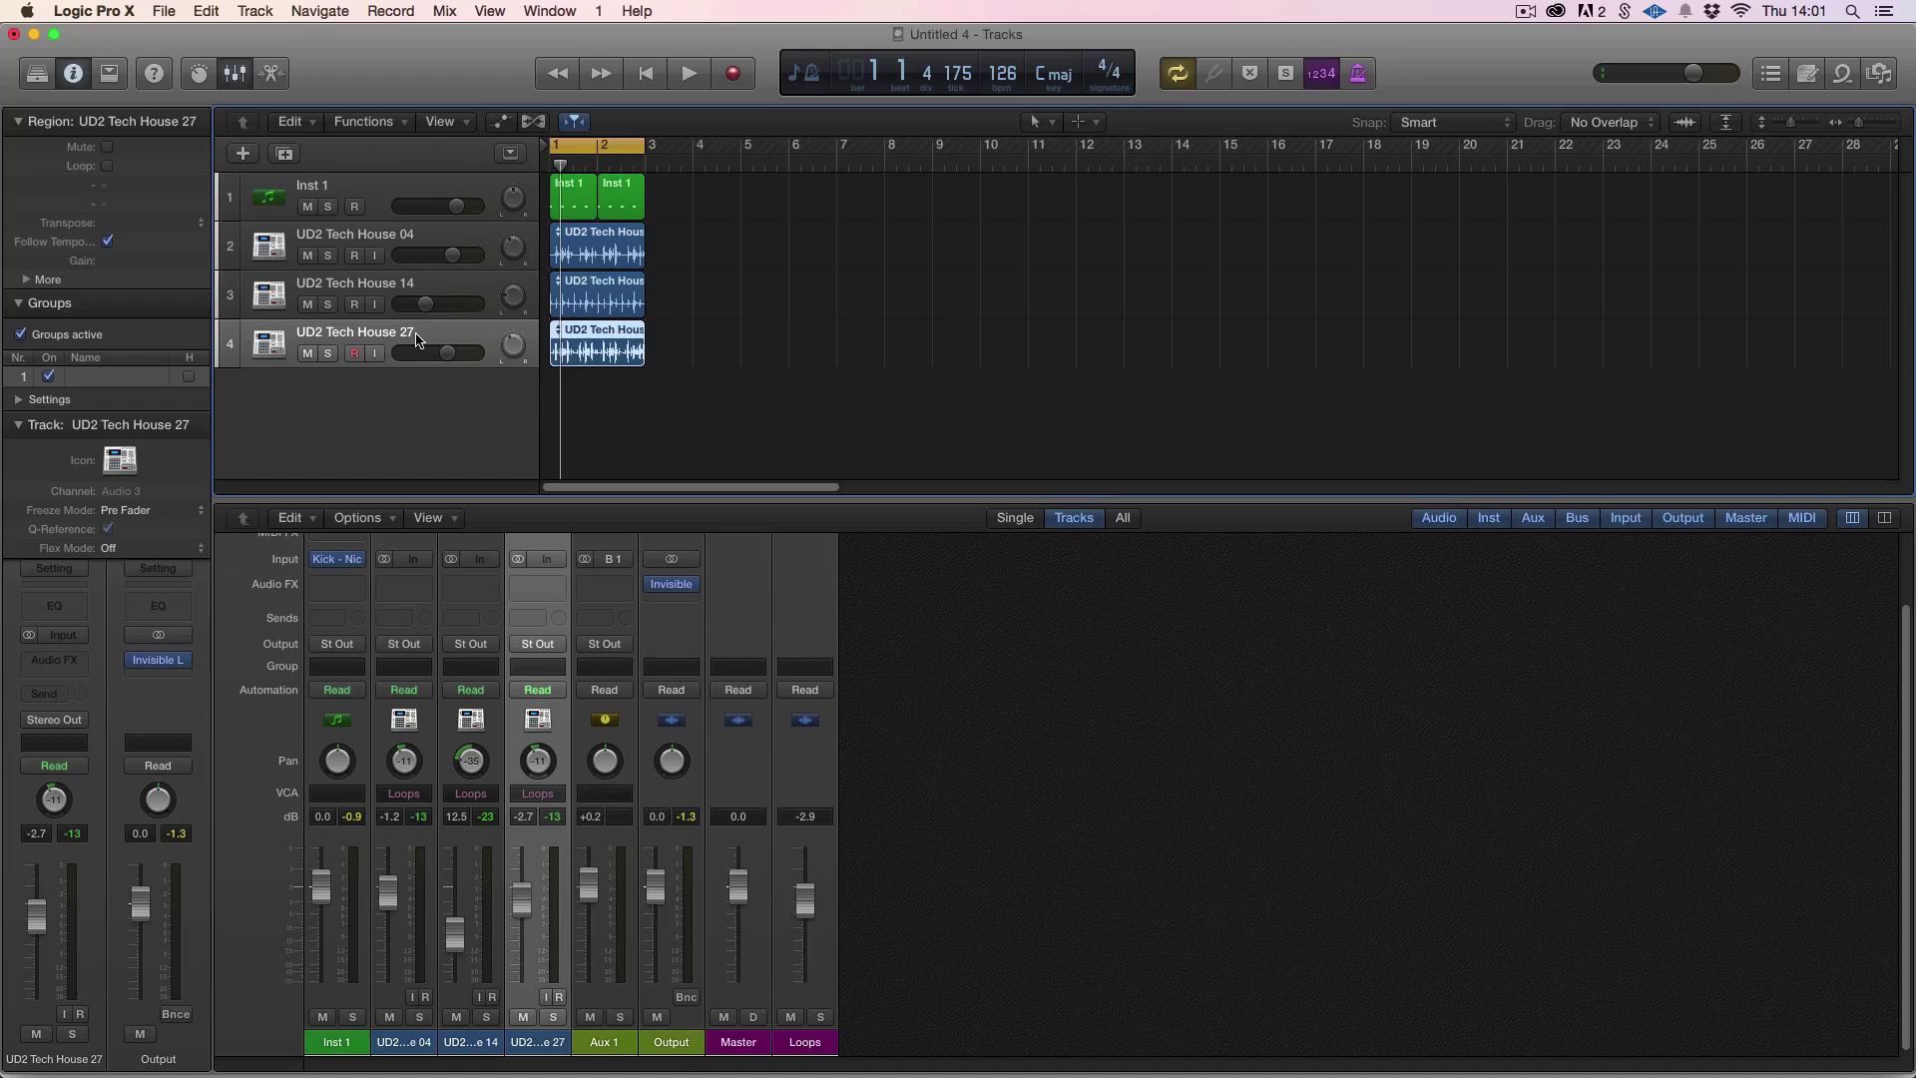
key("a")
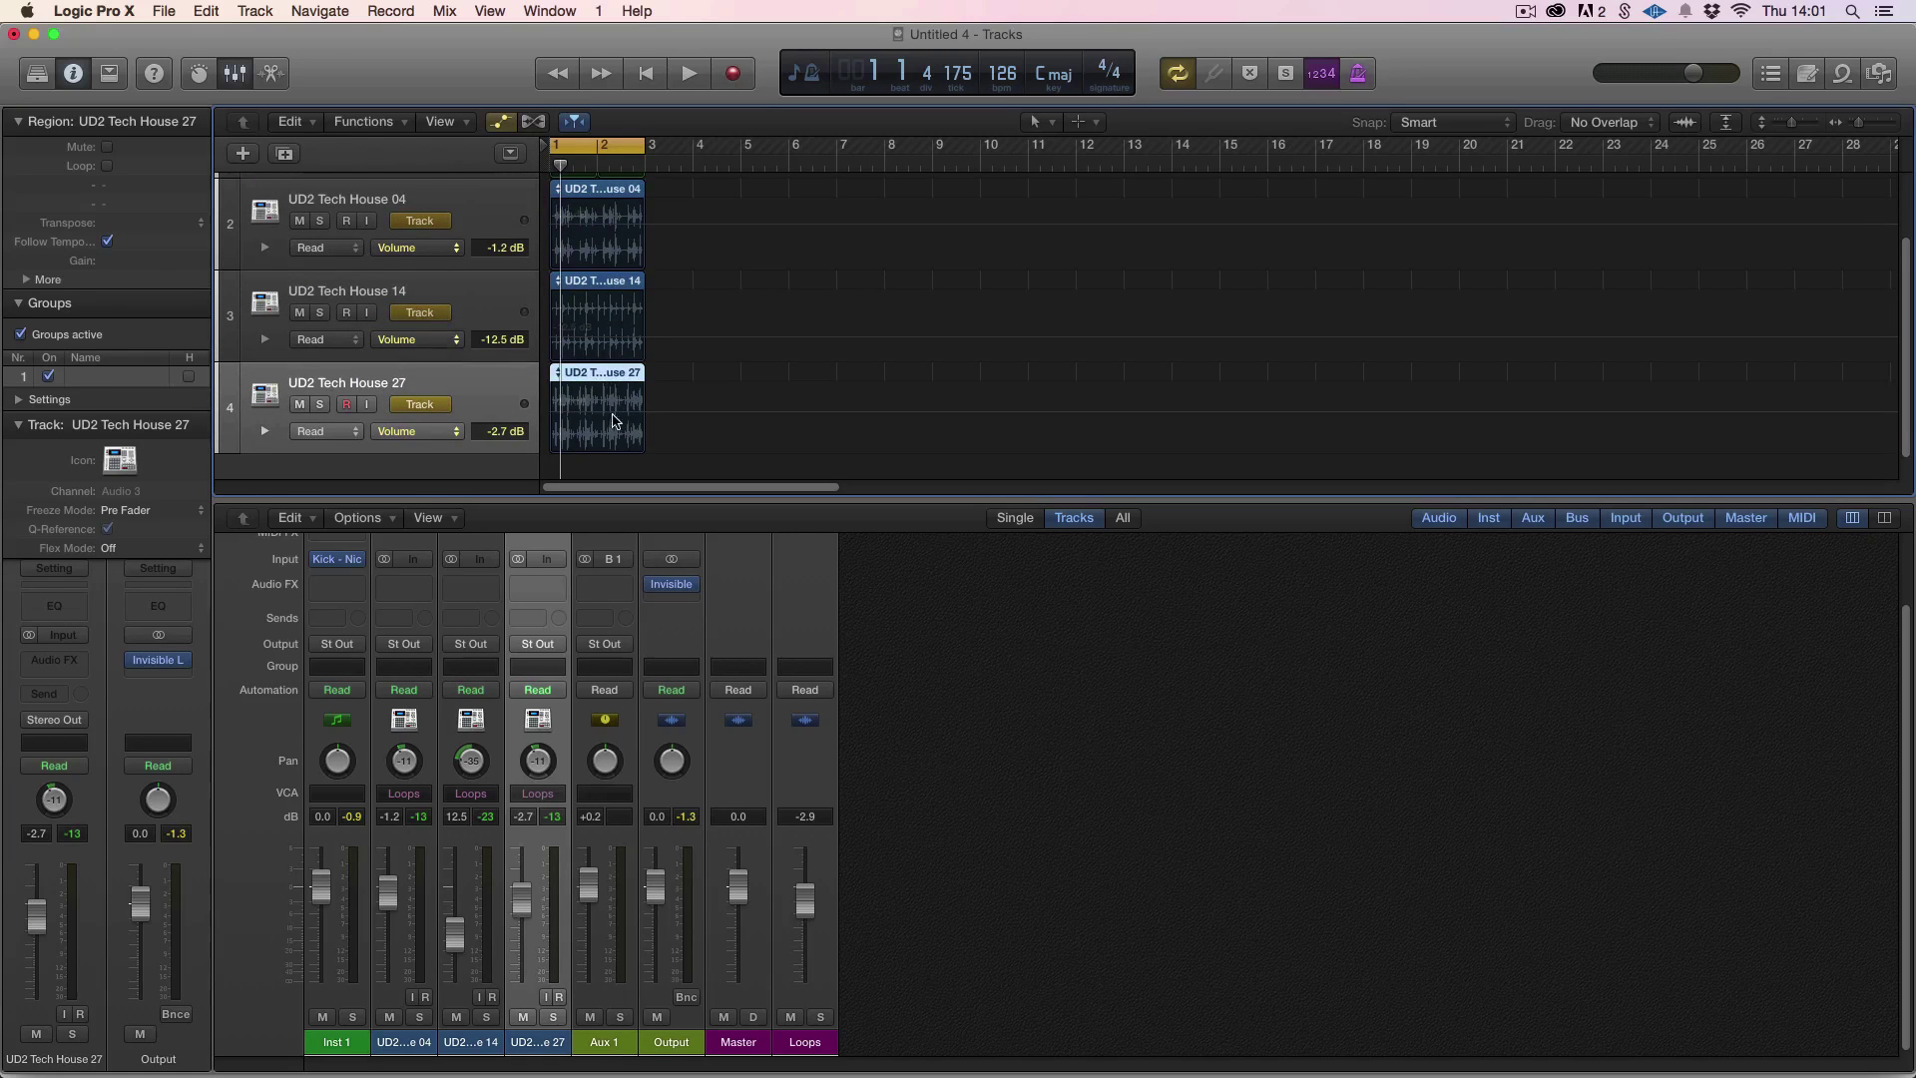
left_click(606, 415)
left_click(610, 412)
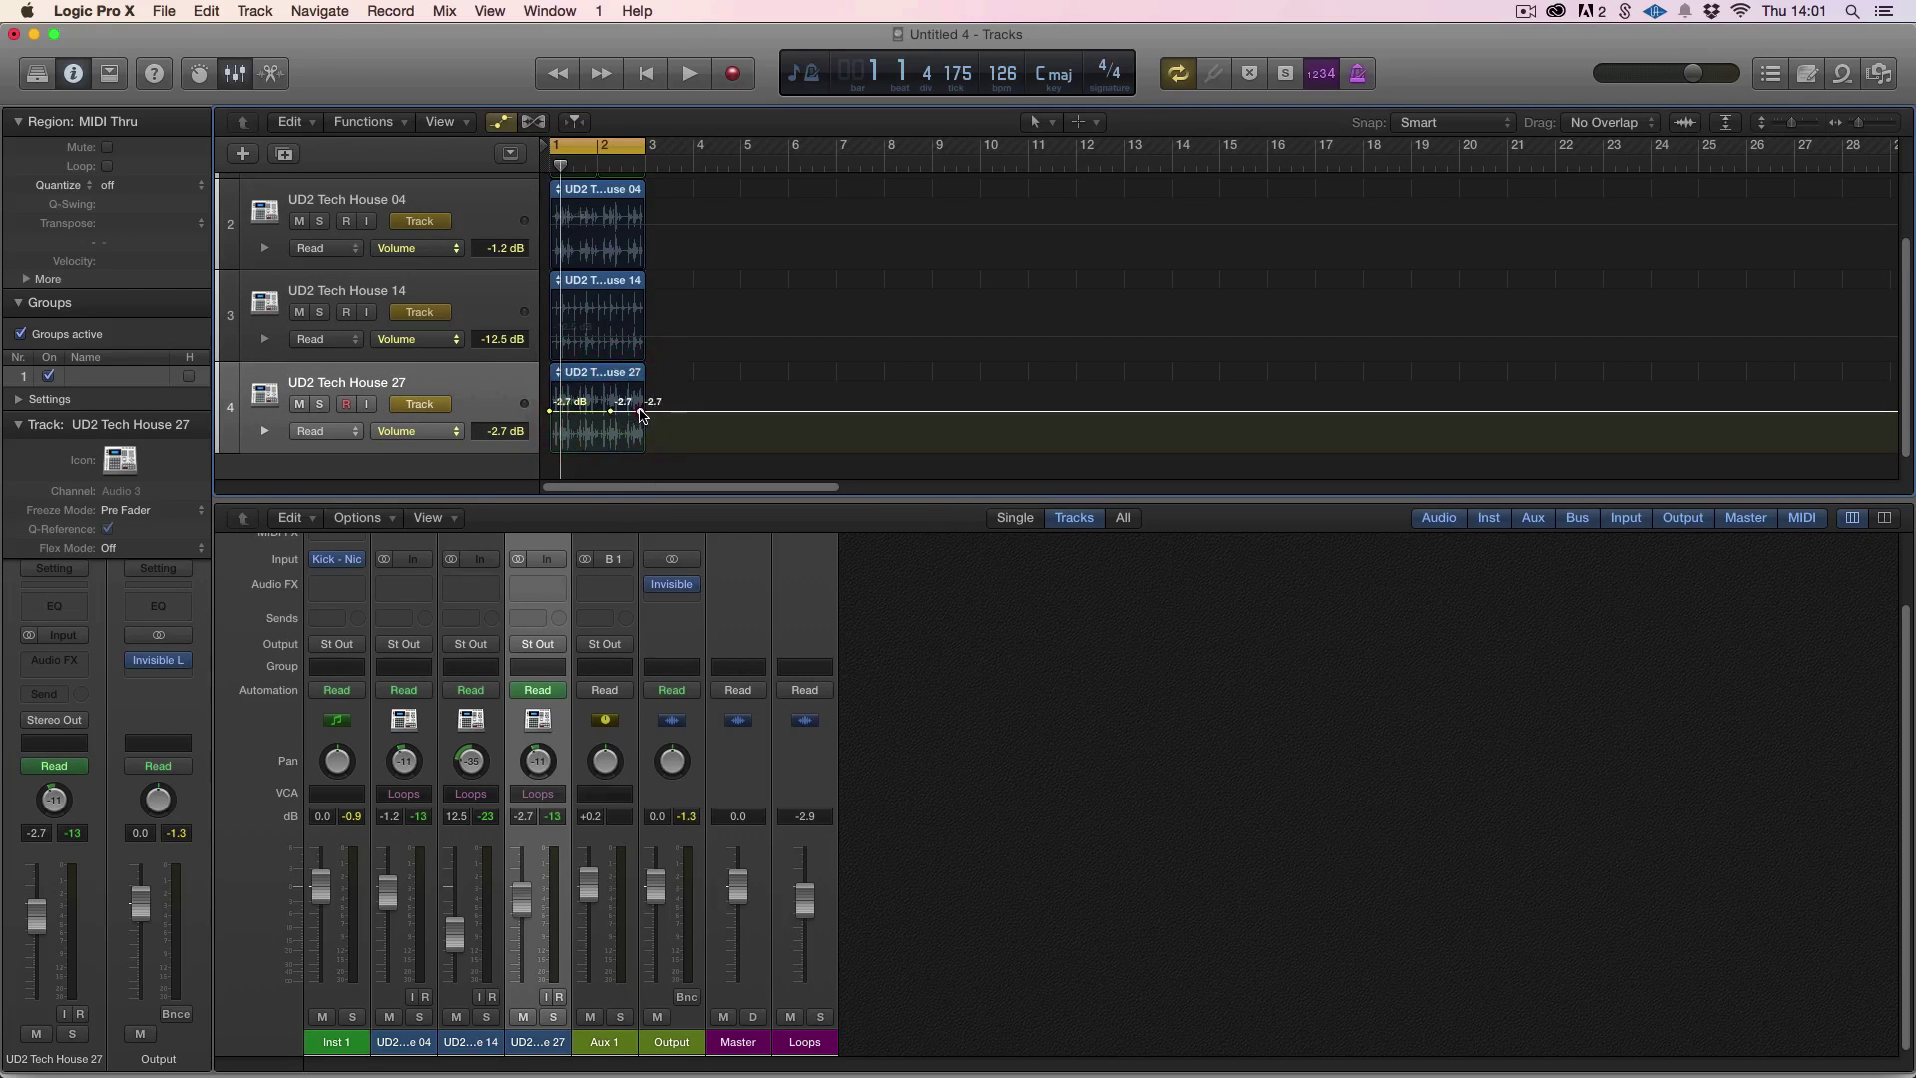
left_click_drag(639, 411, 638, 451)
Automate UD2 Tech House 14 ramping up to -2.8 dB and play it back
left_click(457, 303)
left_click(600, 337)
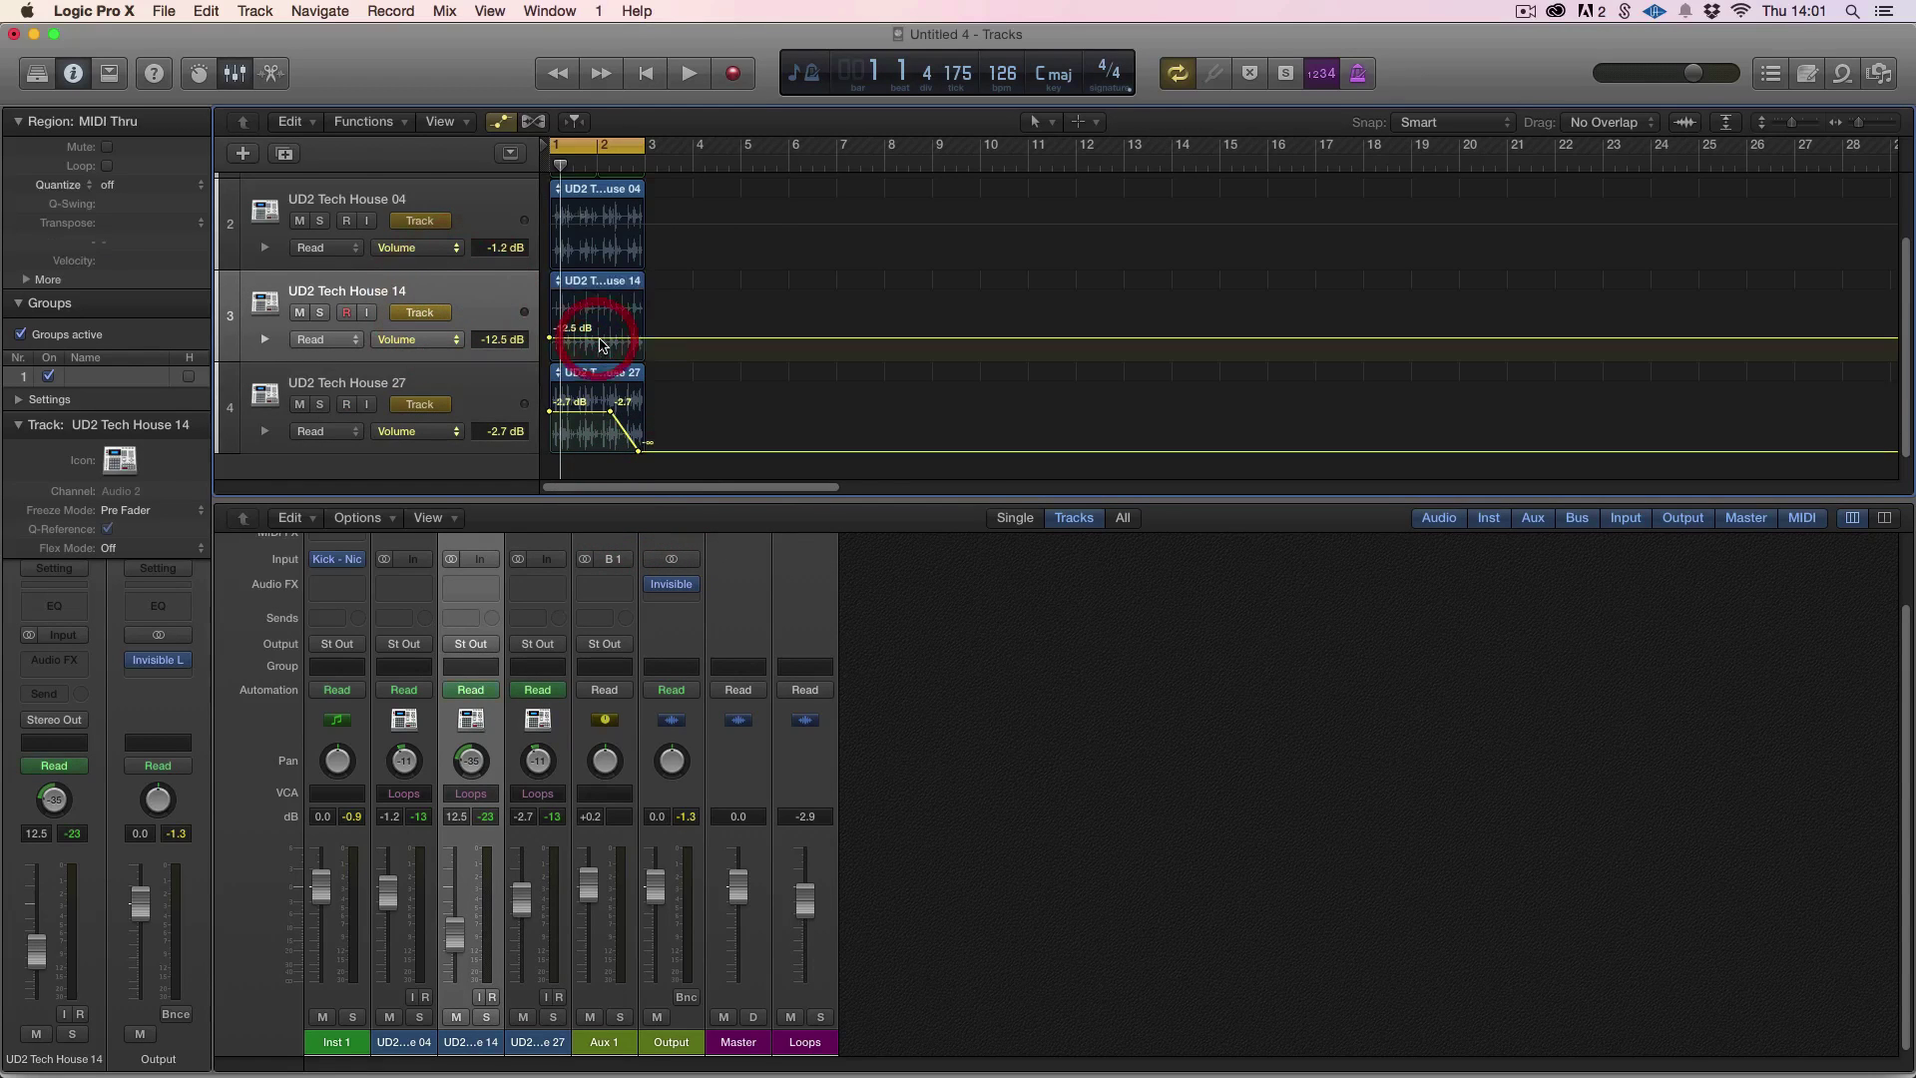
left_click_drag(640, 339, 640, 320)
key("space")
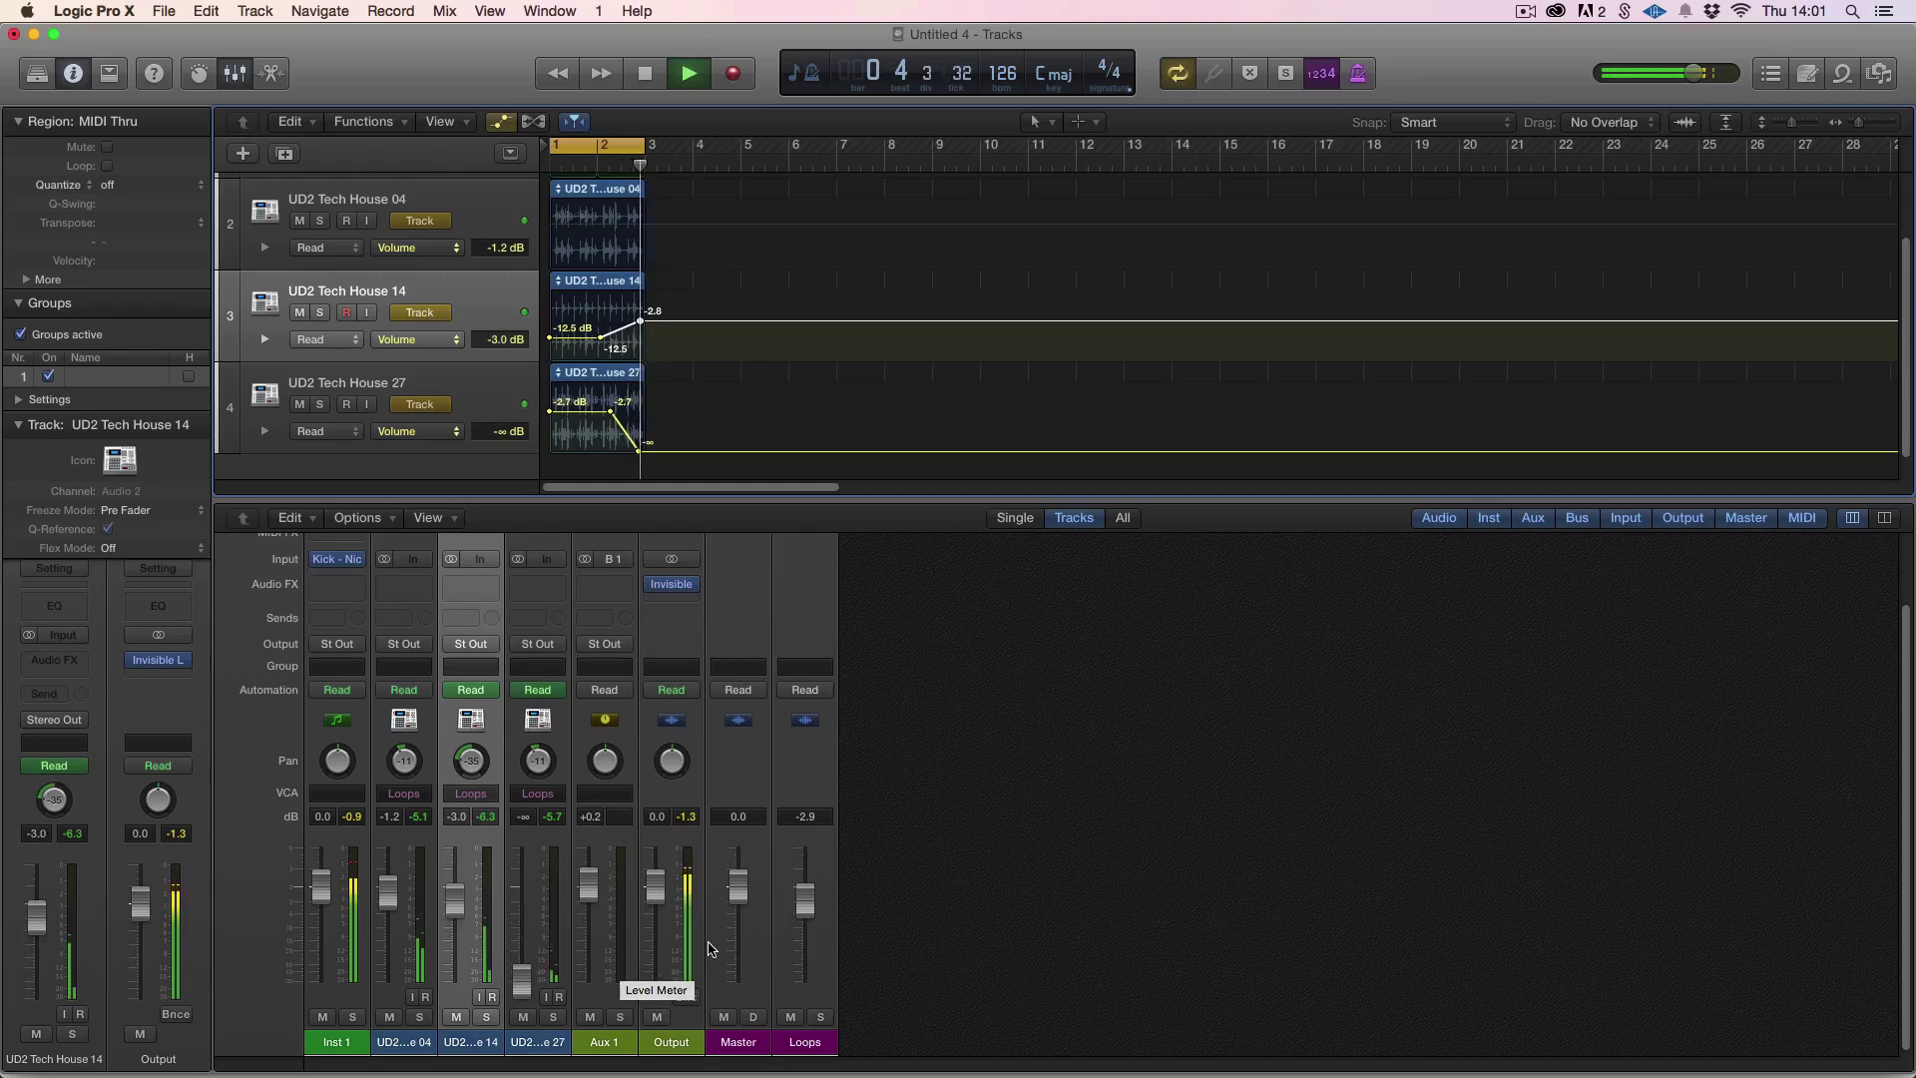
Play the loops with the Loops VCA pulled down to -6.8 dB, then raise it again
key("space")
left_click_drag(806, 904, 812, 945)
key("space")
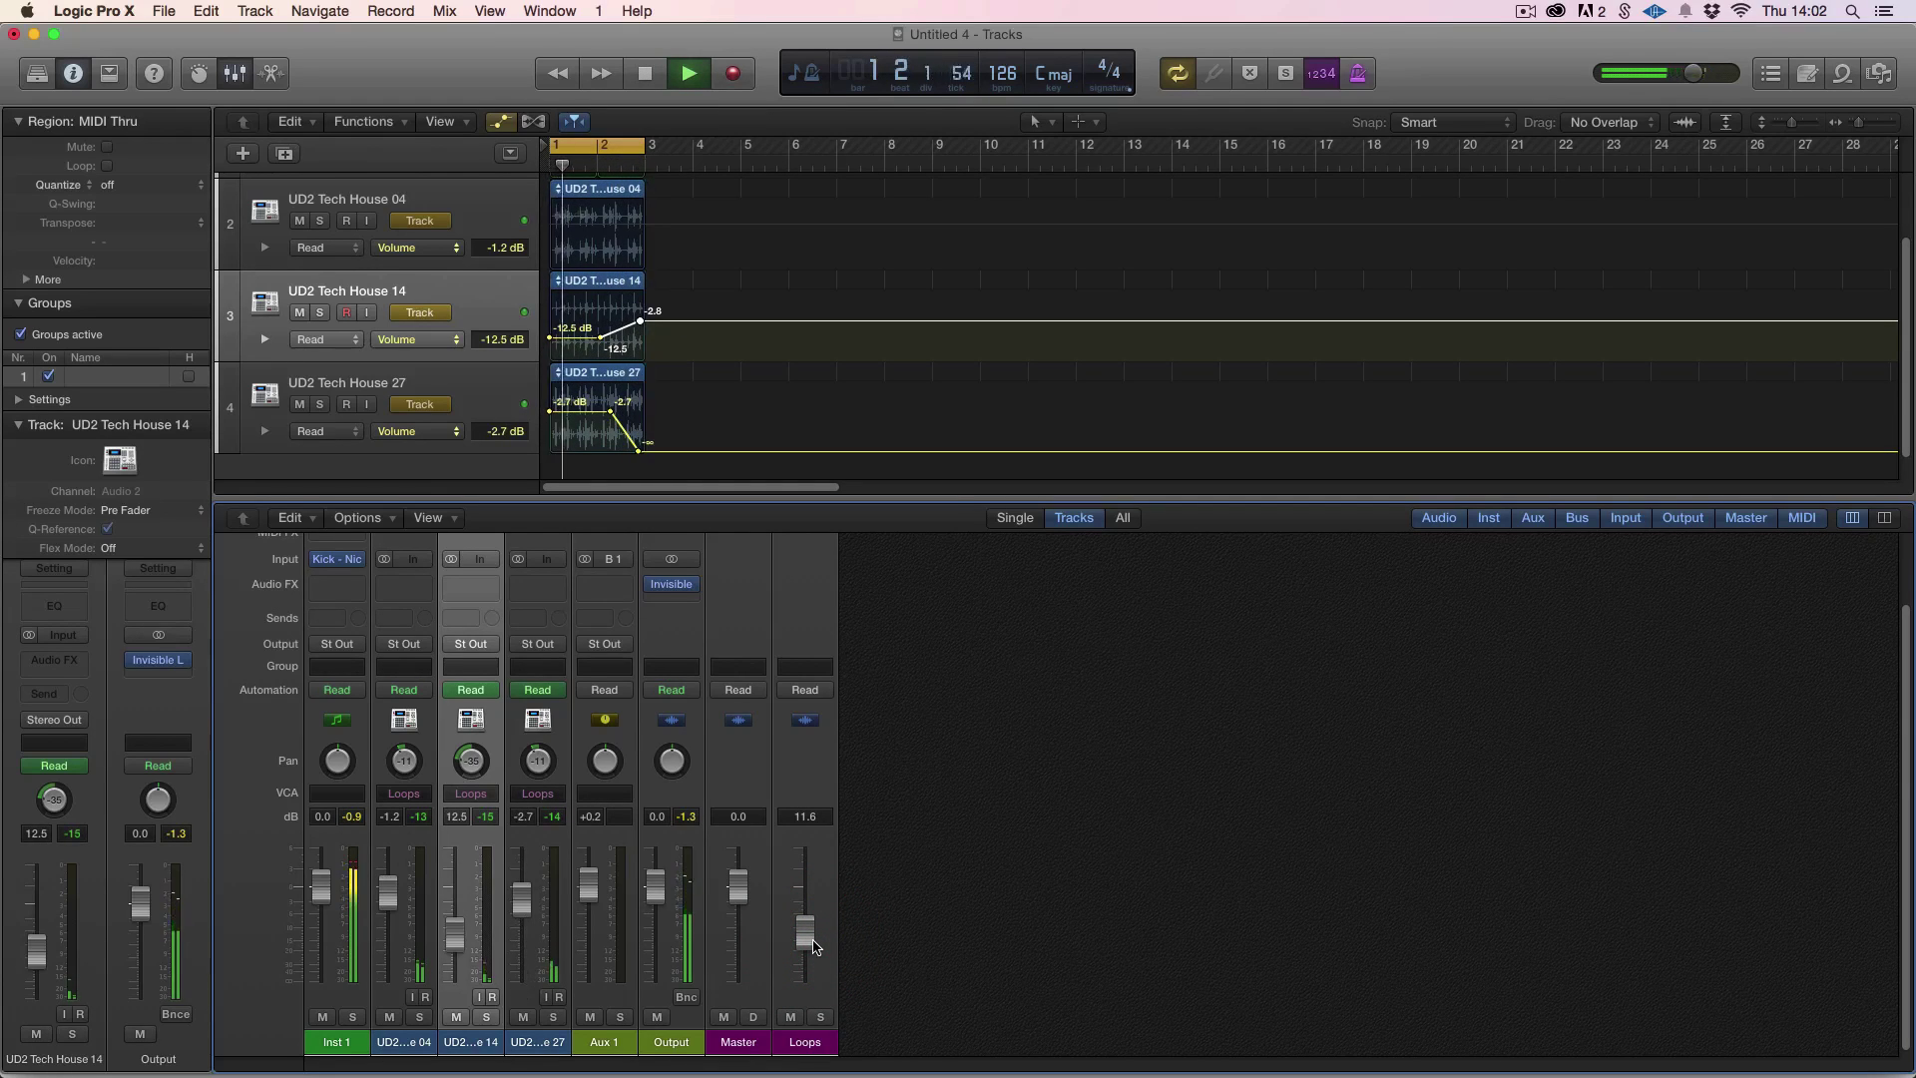
key("space")
left_click_drag(813, 946, 774, 906)
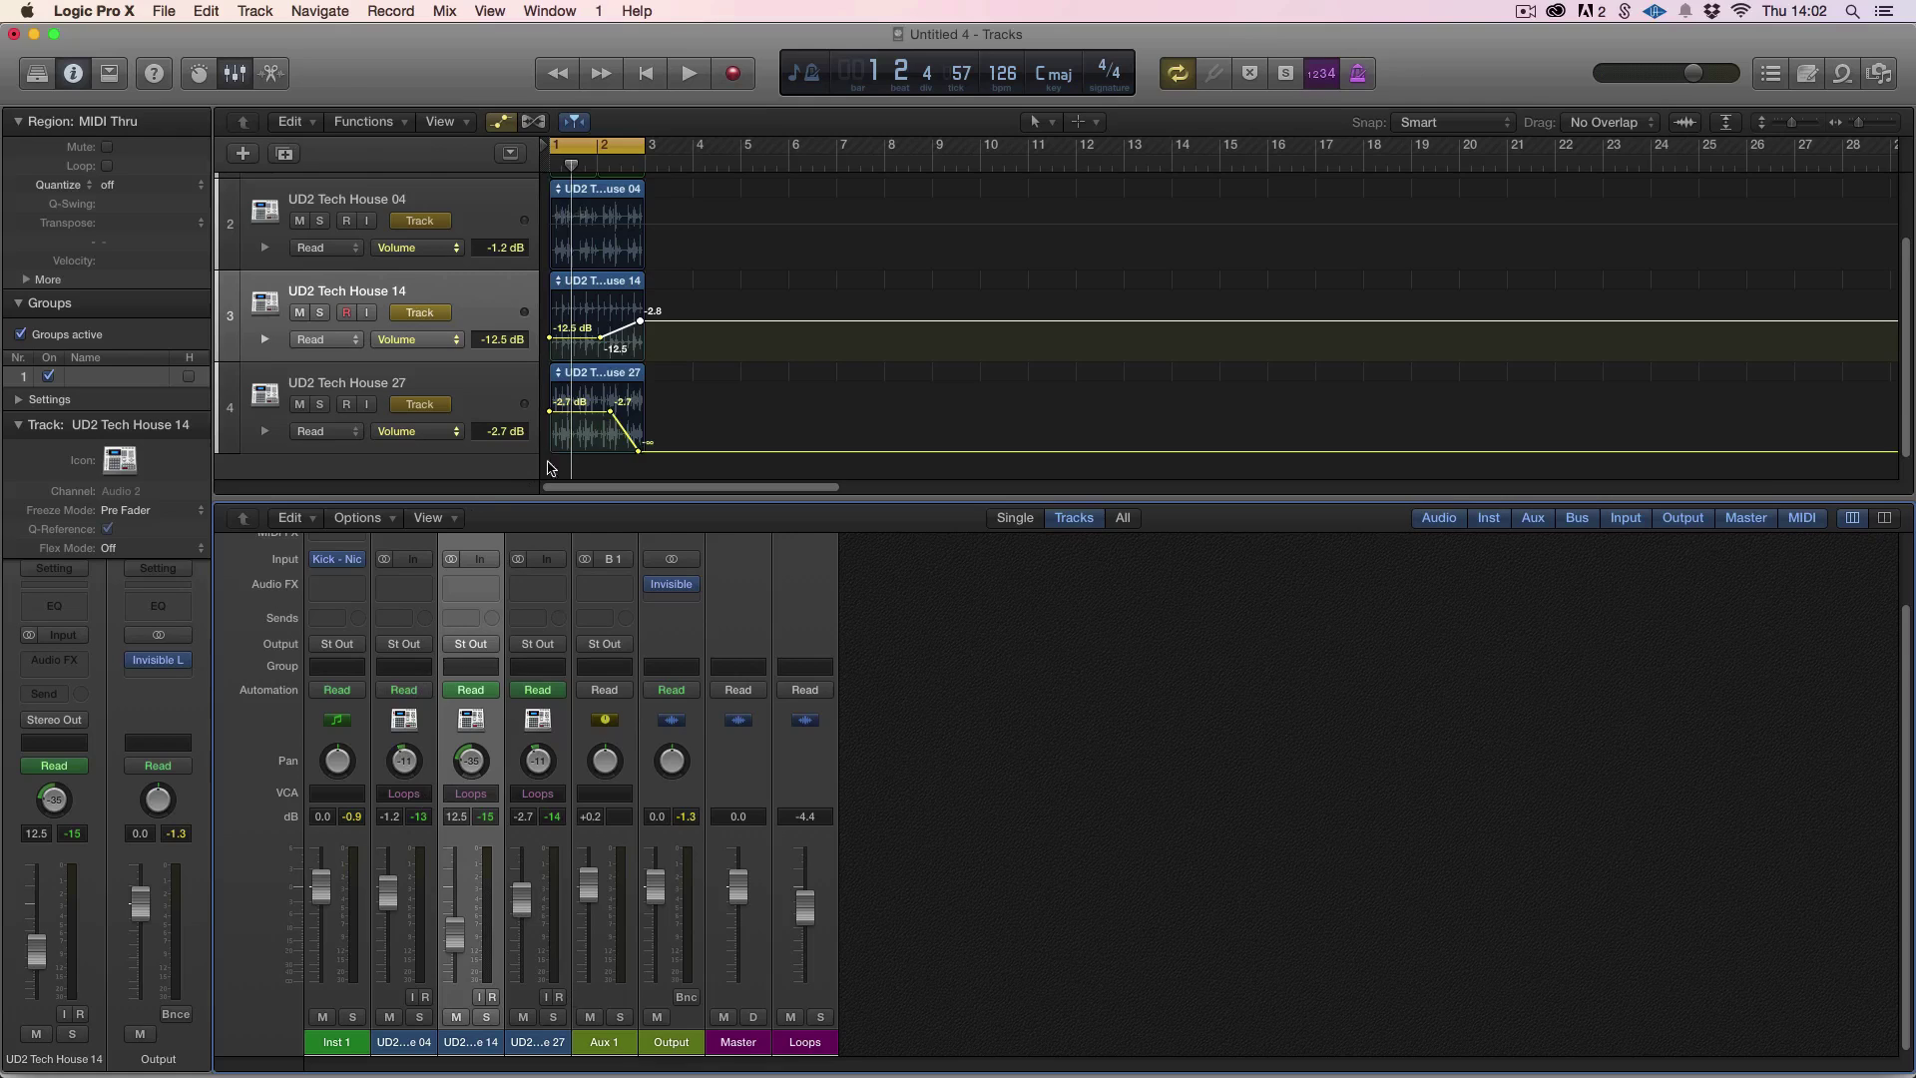
Reset the Loops VCA to 0.0 dB and compare it with the Master strip
left_click(610, 374)
left_click(601, 288)
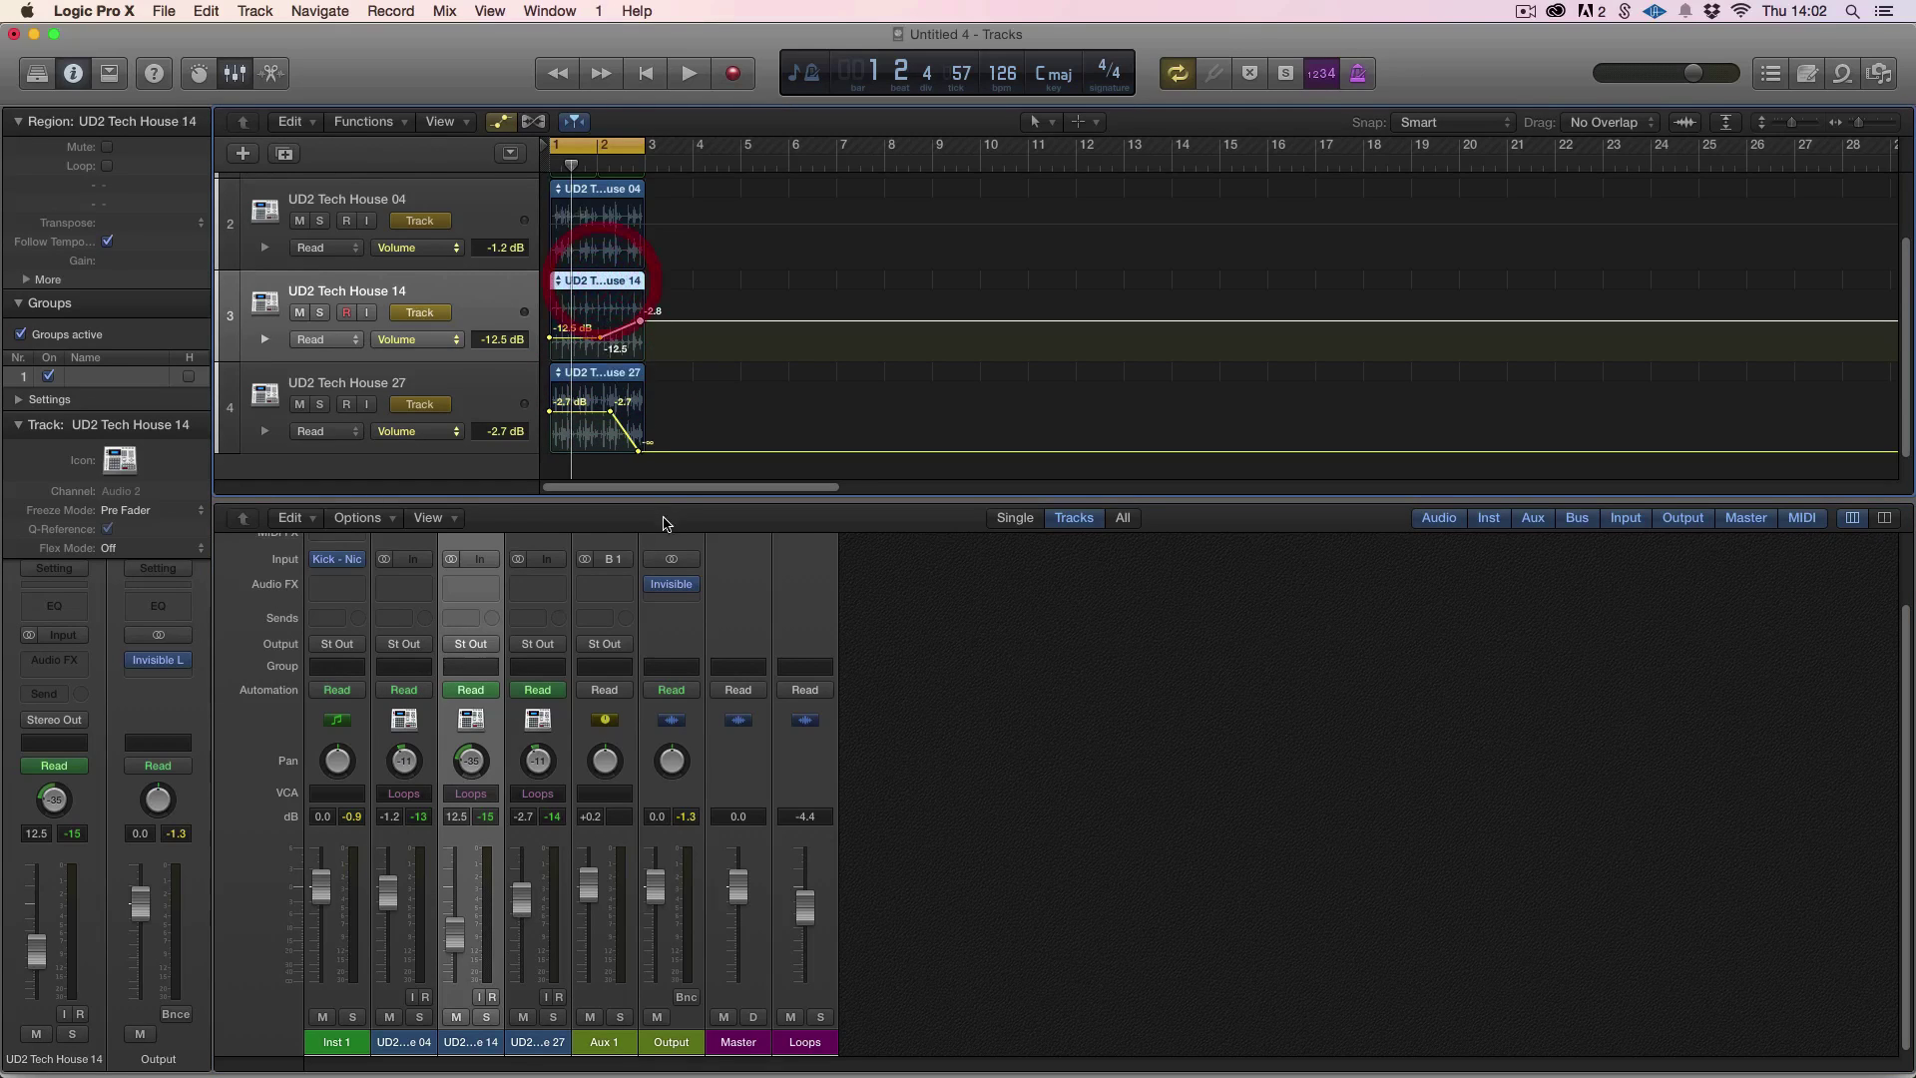
left_click(809, 914, "alt")
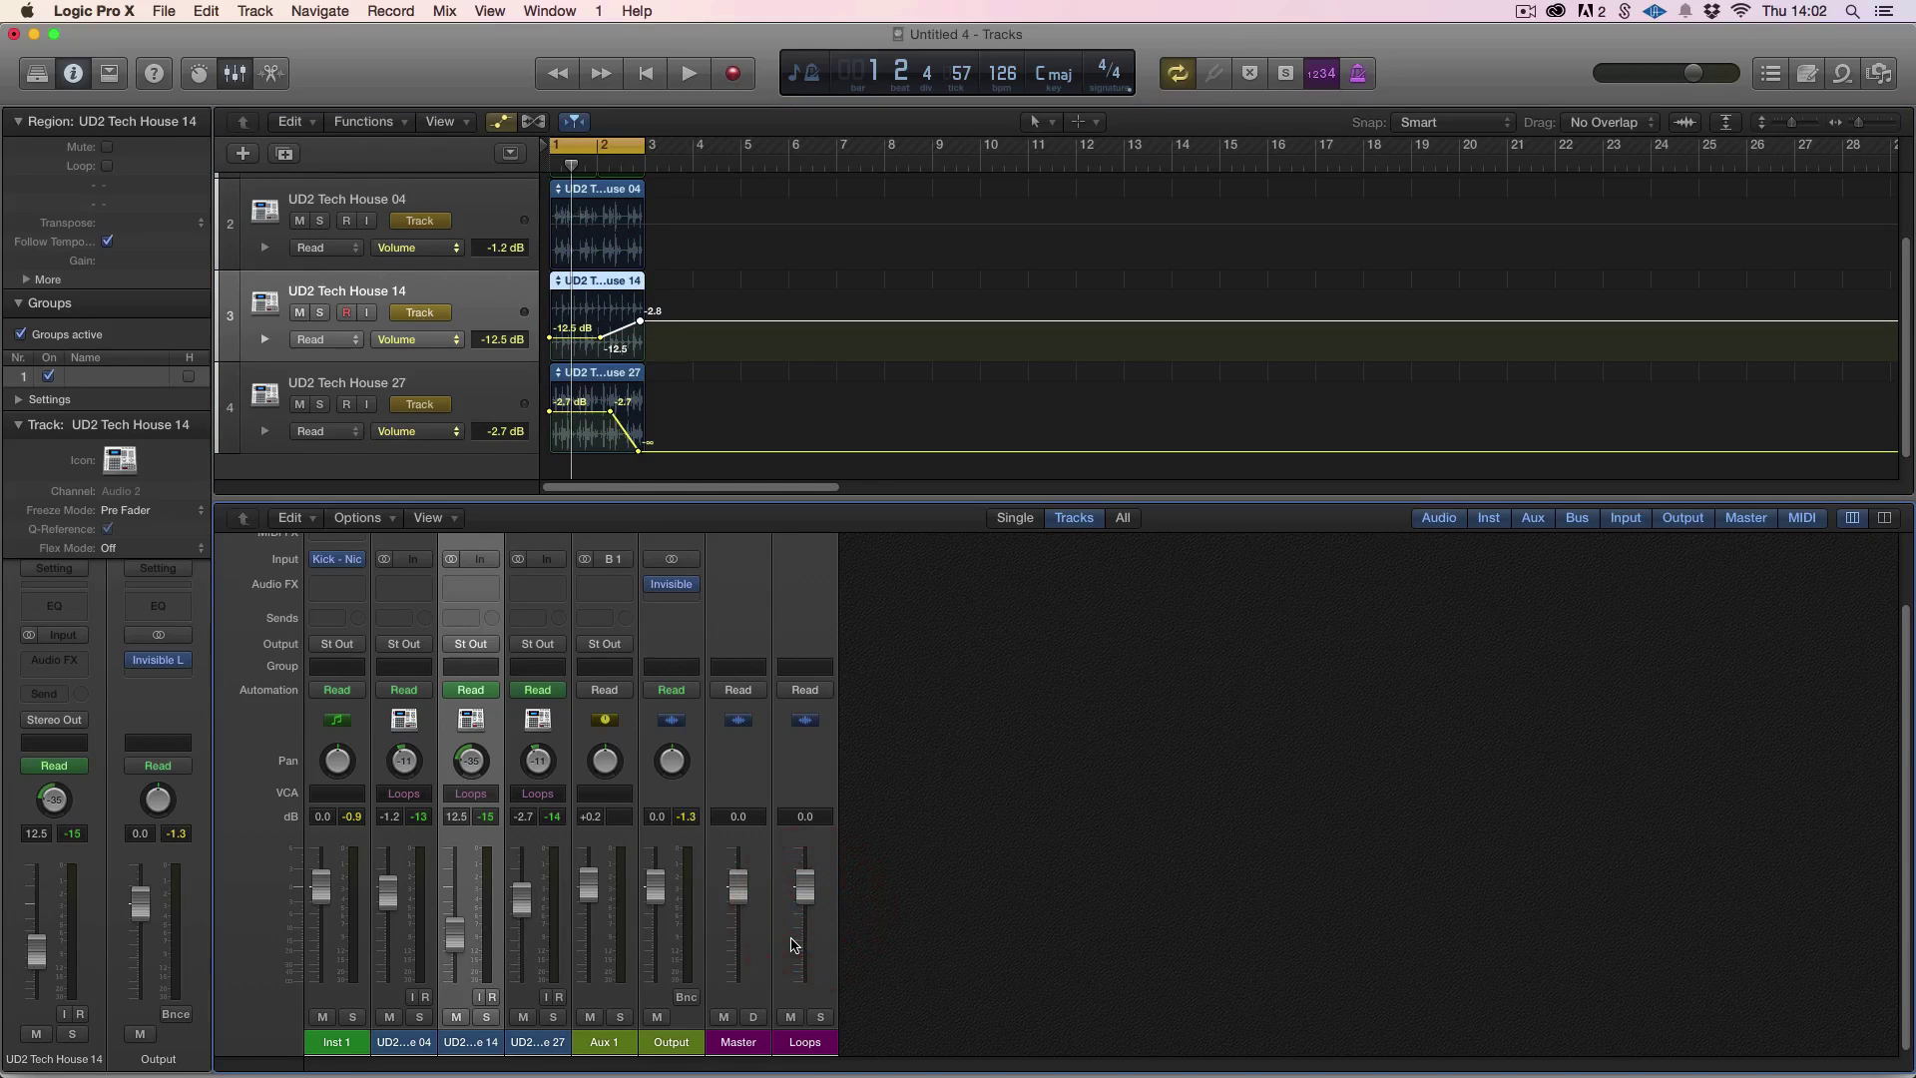
left_click(798, 1045)
left_click(738, 1044)
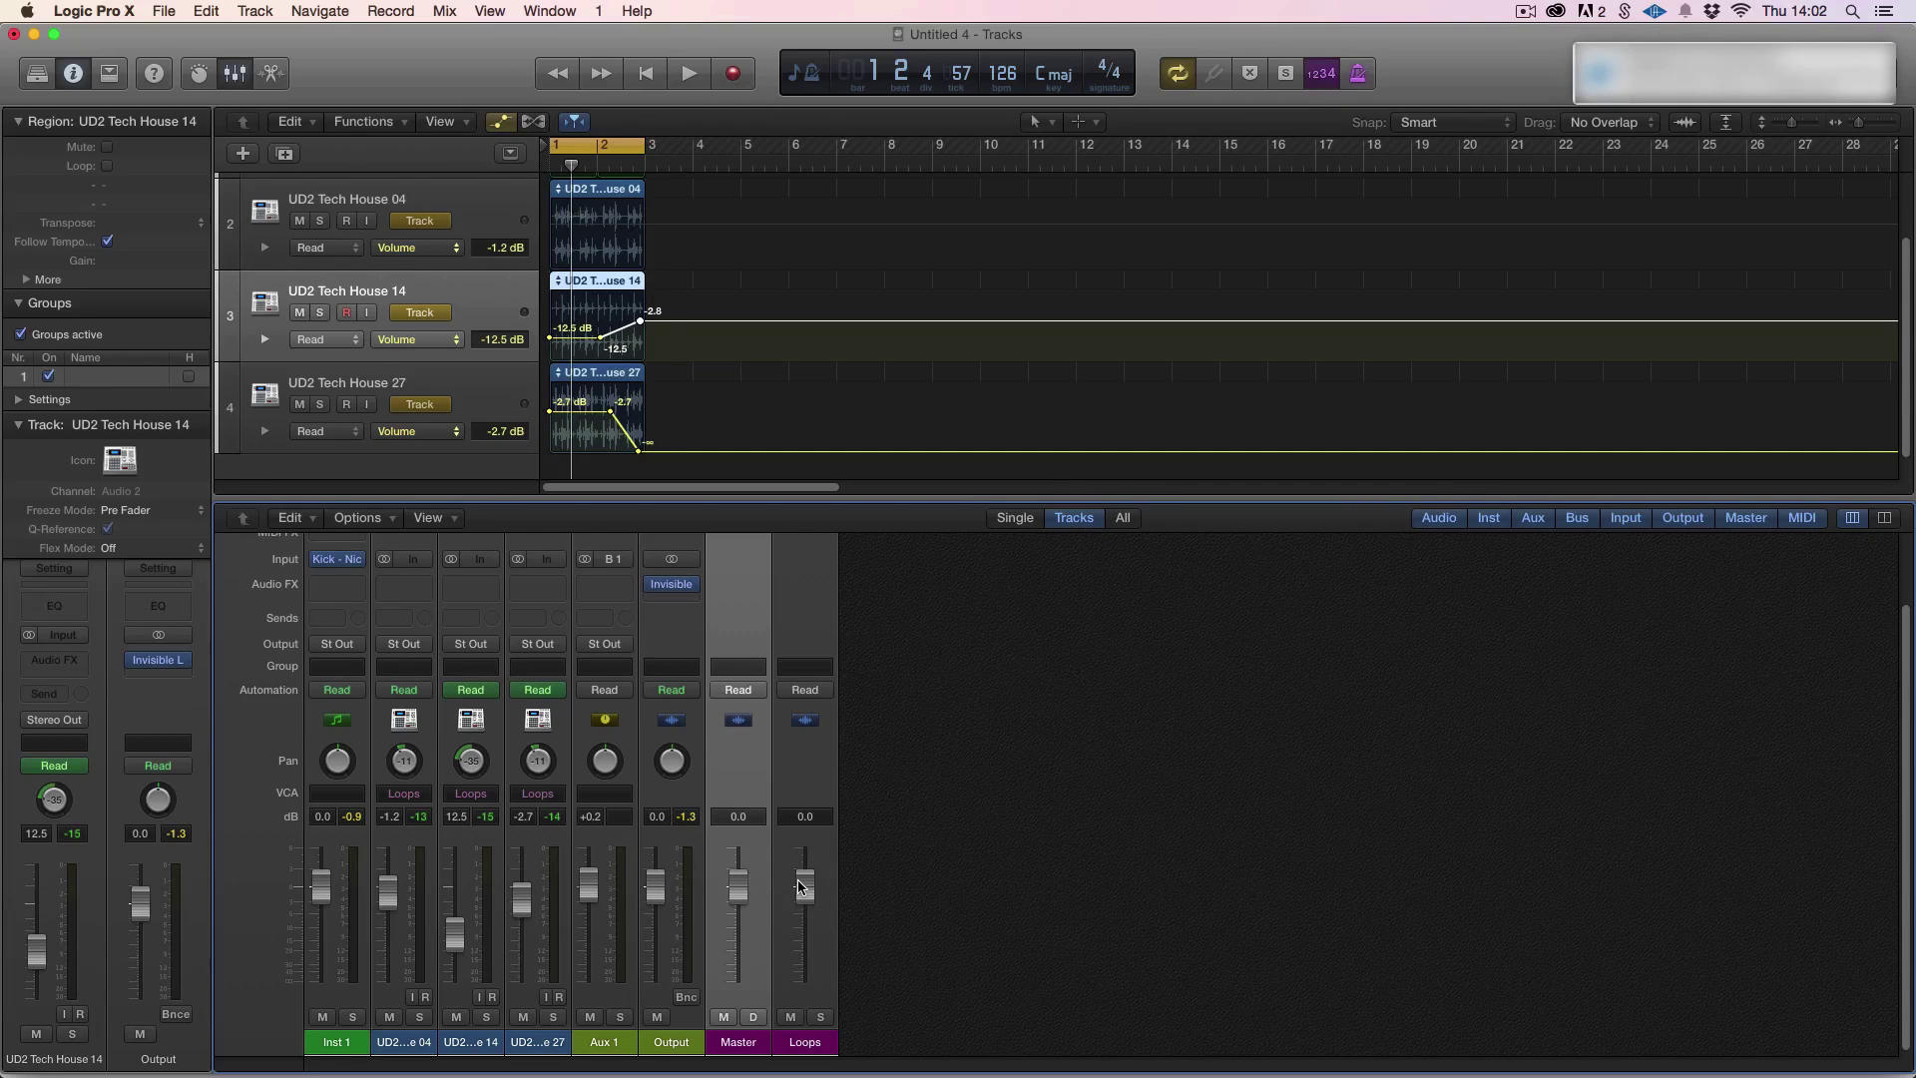
During playback lower Master to -0.6 dB, try Loops at -5.6 dB, then reset Loops to 0.0 dB
key("space")
left_click_drag(738, 883, 747, 895)
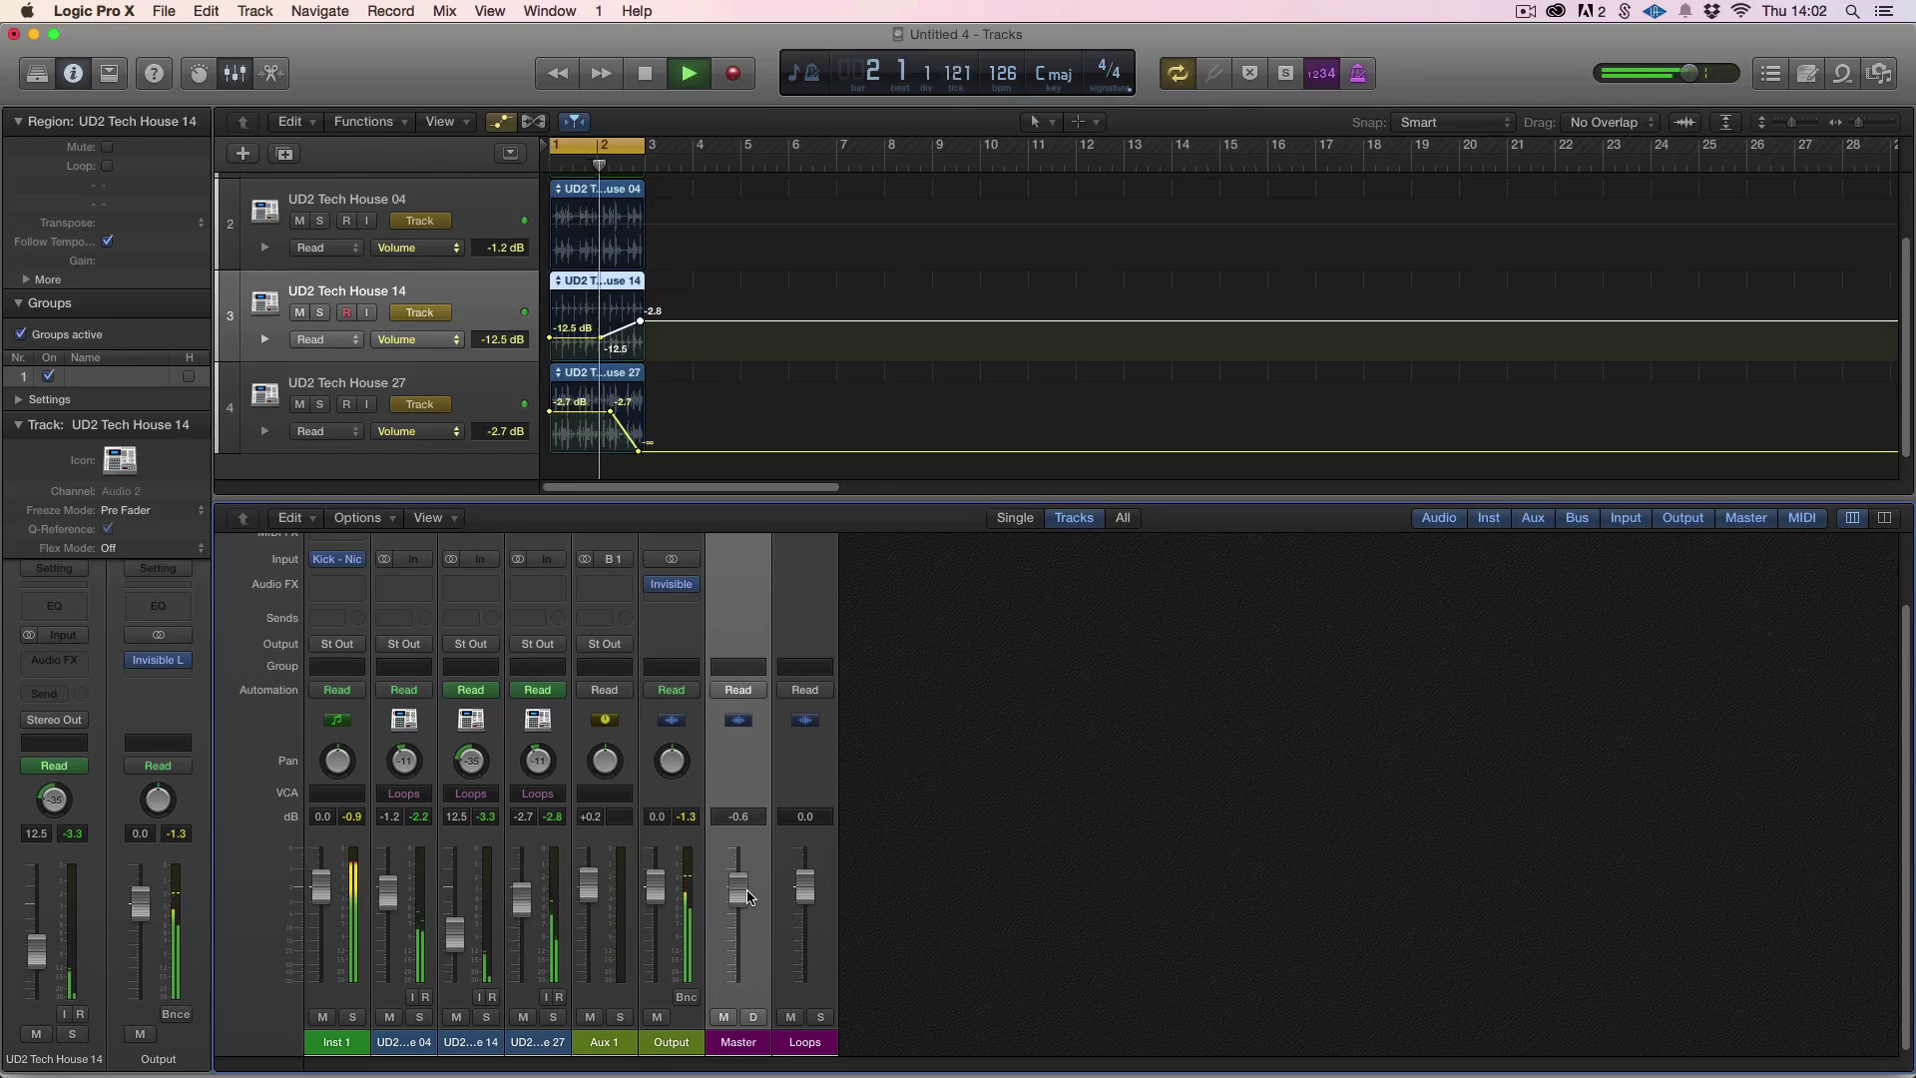
mouse_move(804, 885)
left_mouse_down()
mouse_move(808, 942)
mouse_move(800, 904)
left_mouse_up()
key("space")
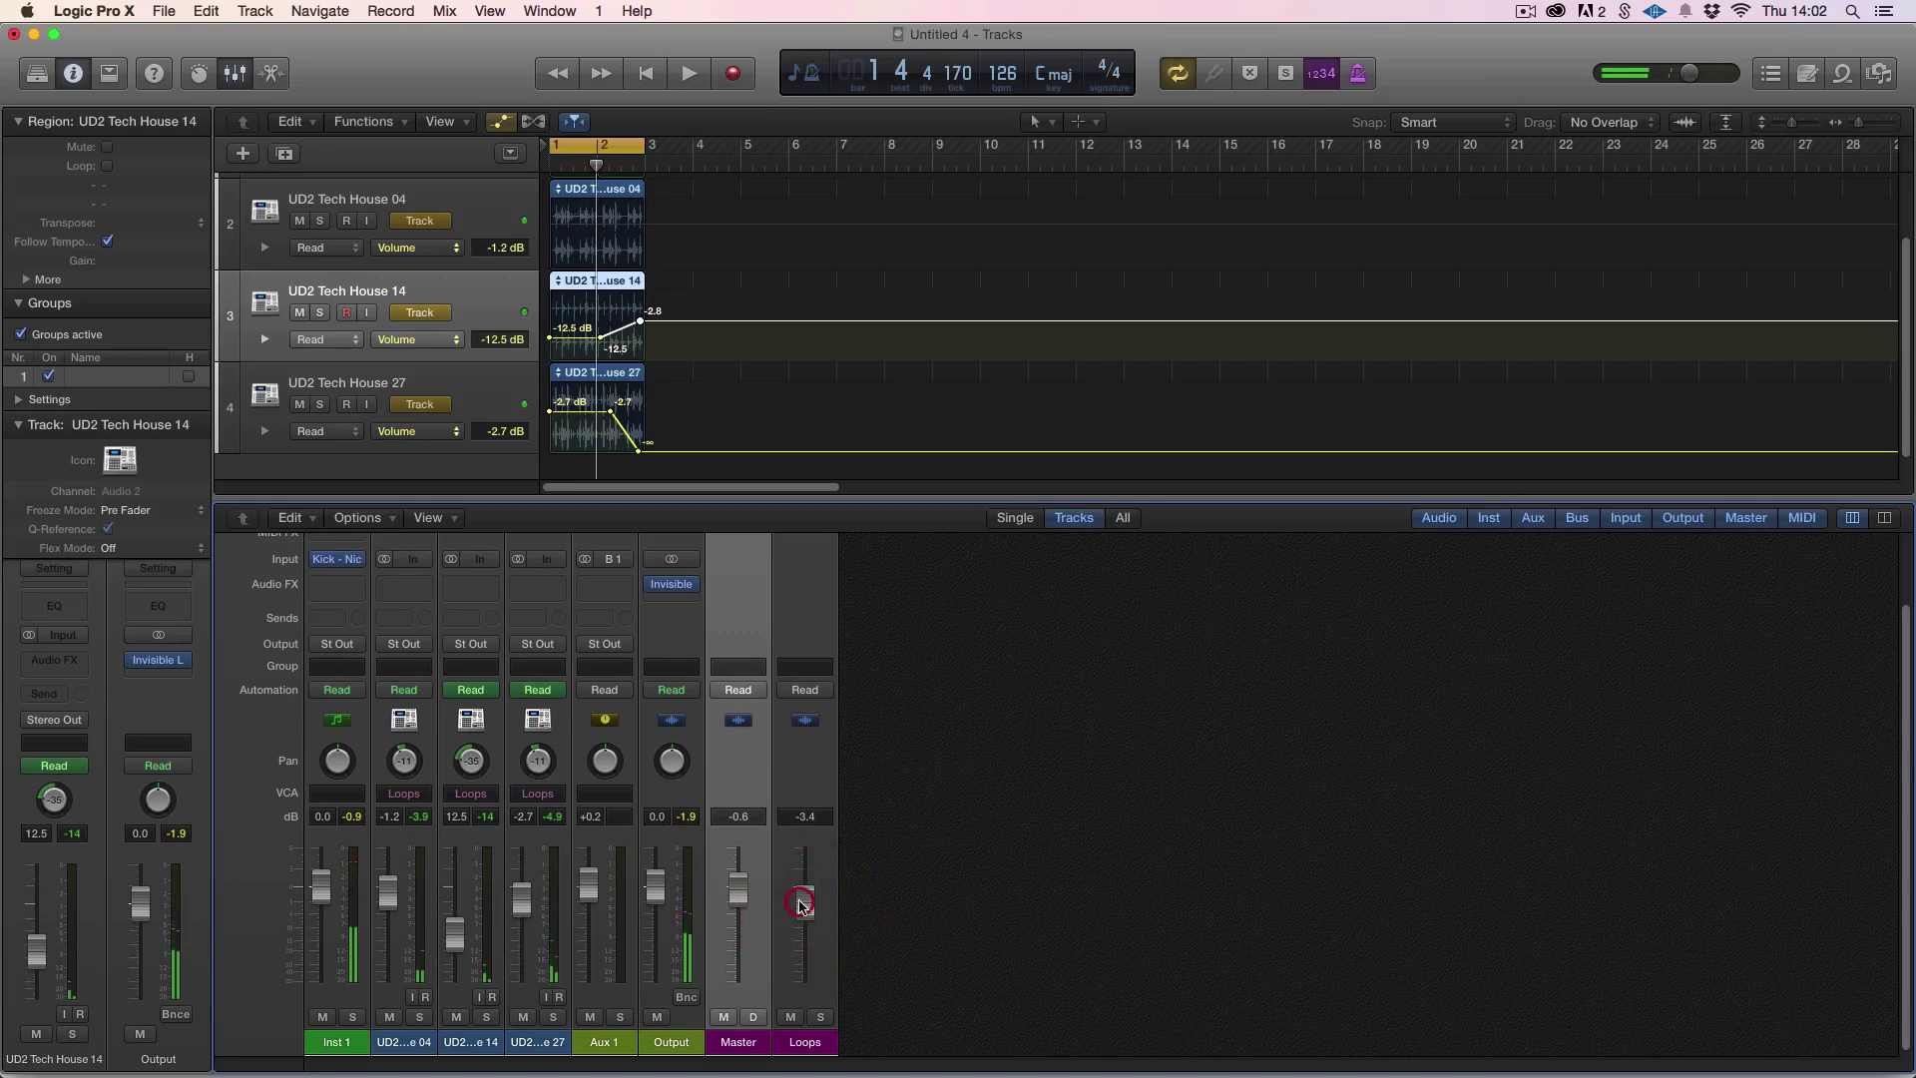
left_click(800, 904, "alt")
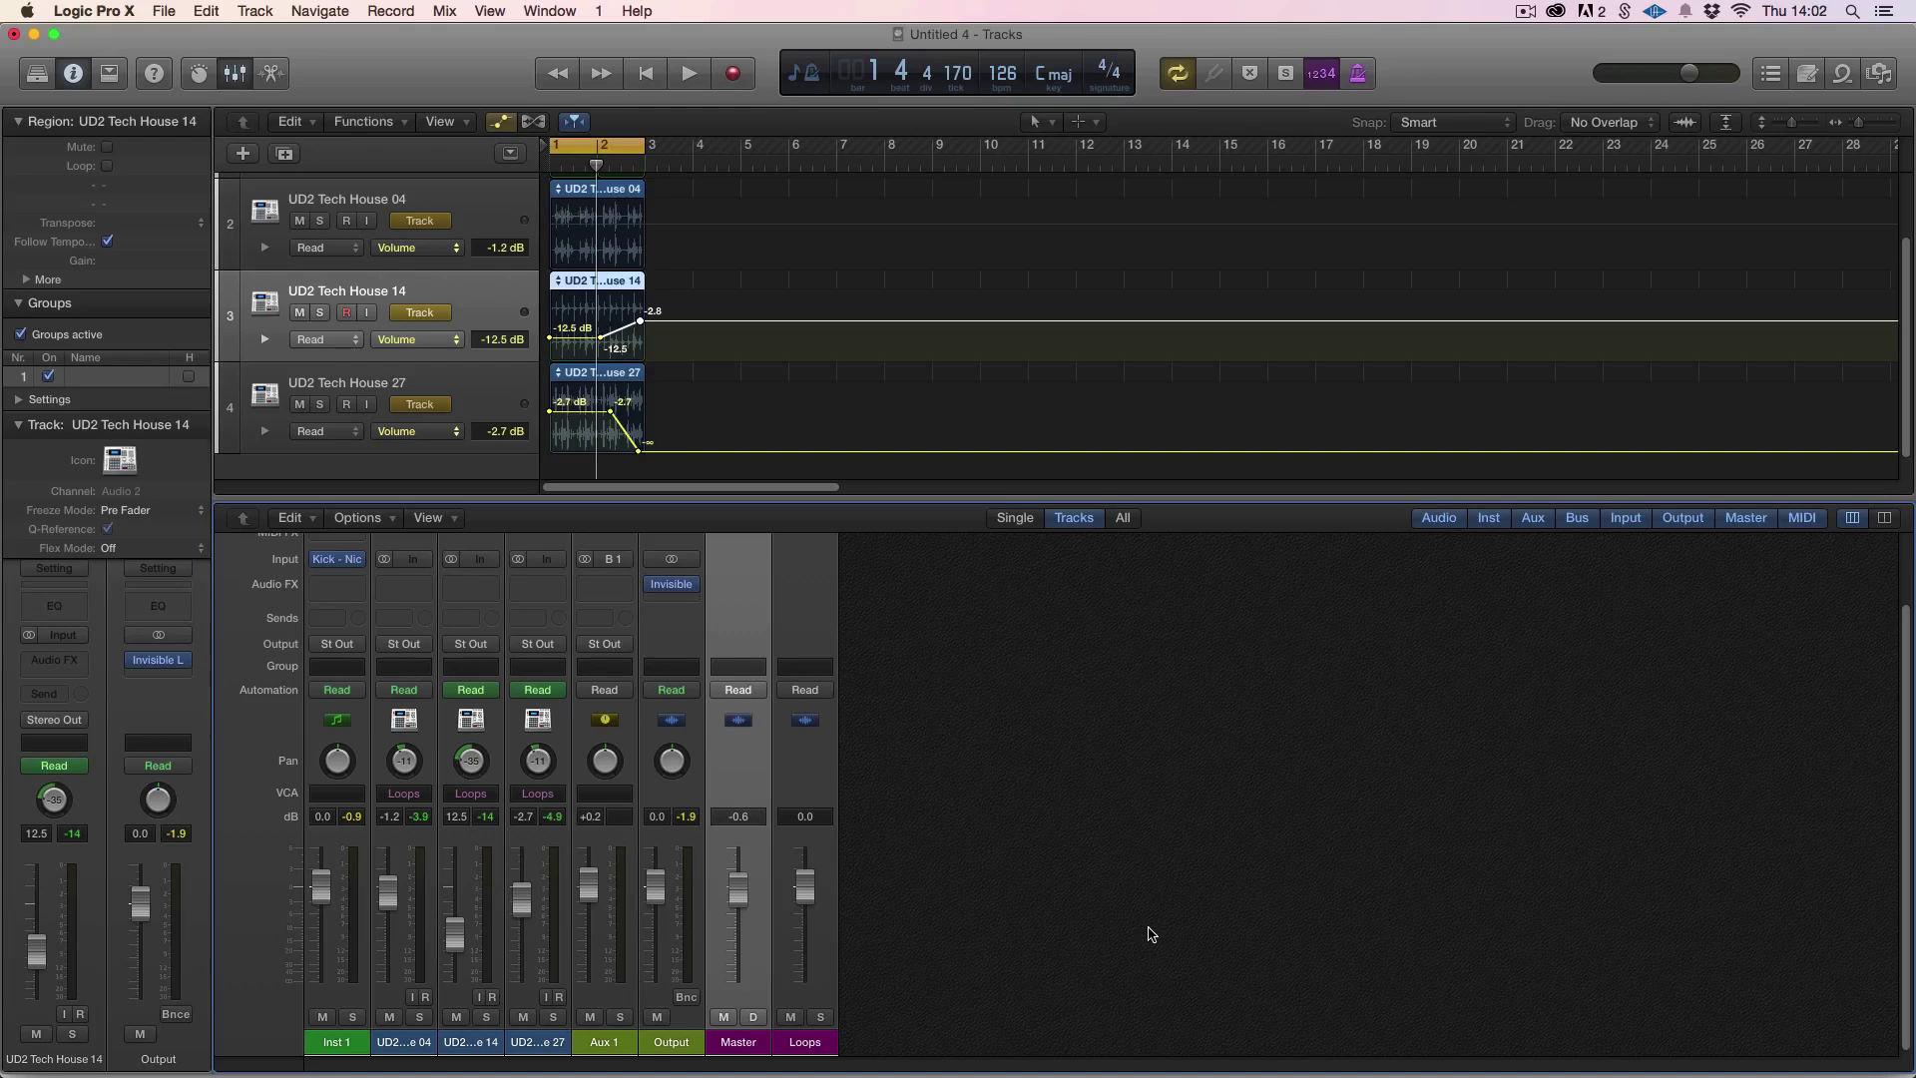
Use Track > Create Track Stack on the three loop tracks to show the Folder/Summing stack choice
left_click(291, 10)
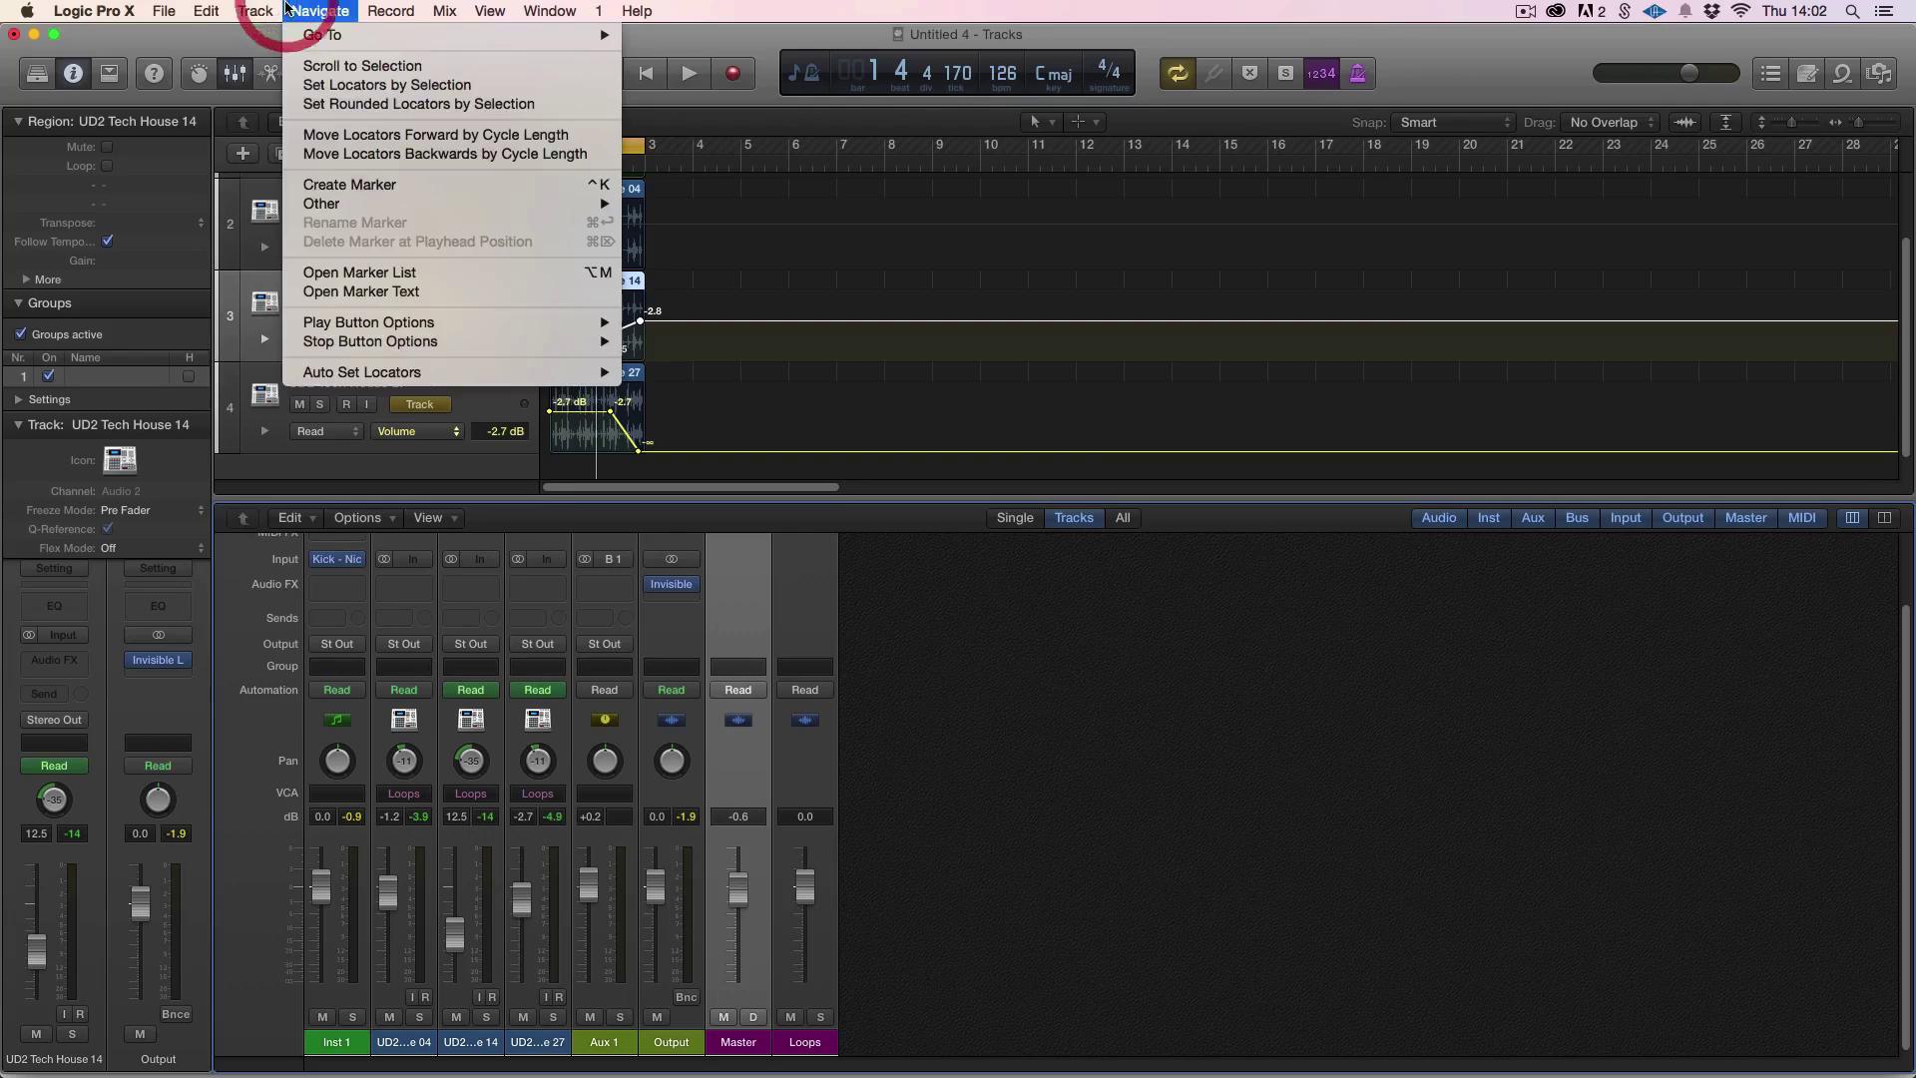
mouse_move(255, 9)
left_click(295, 234)
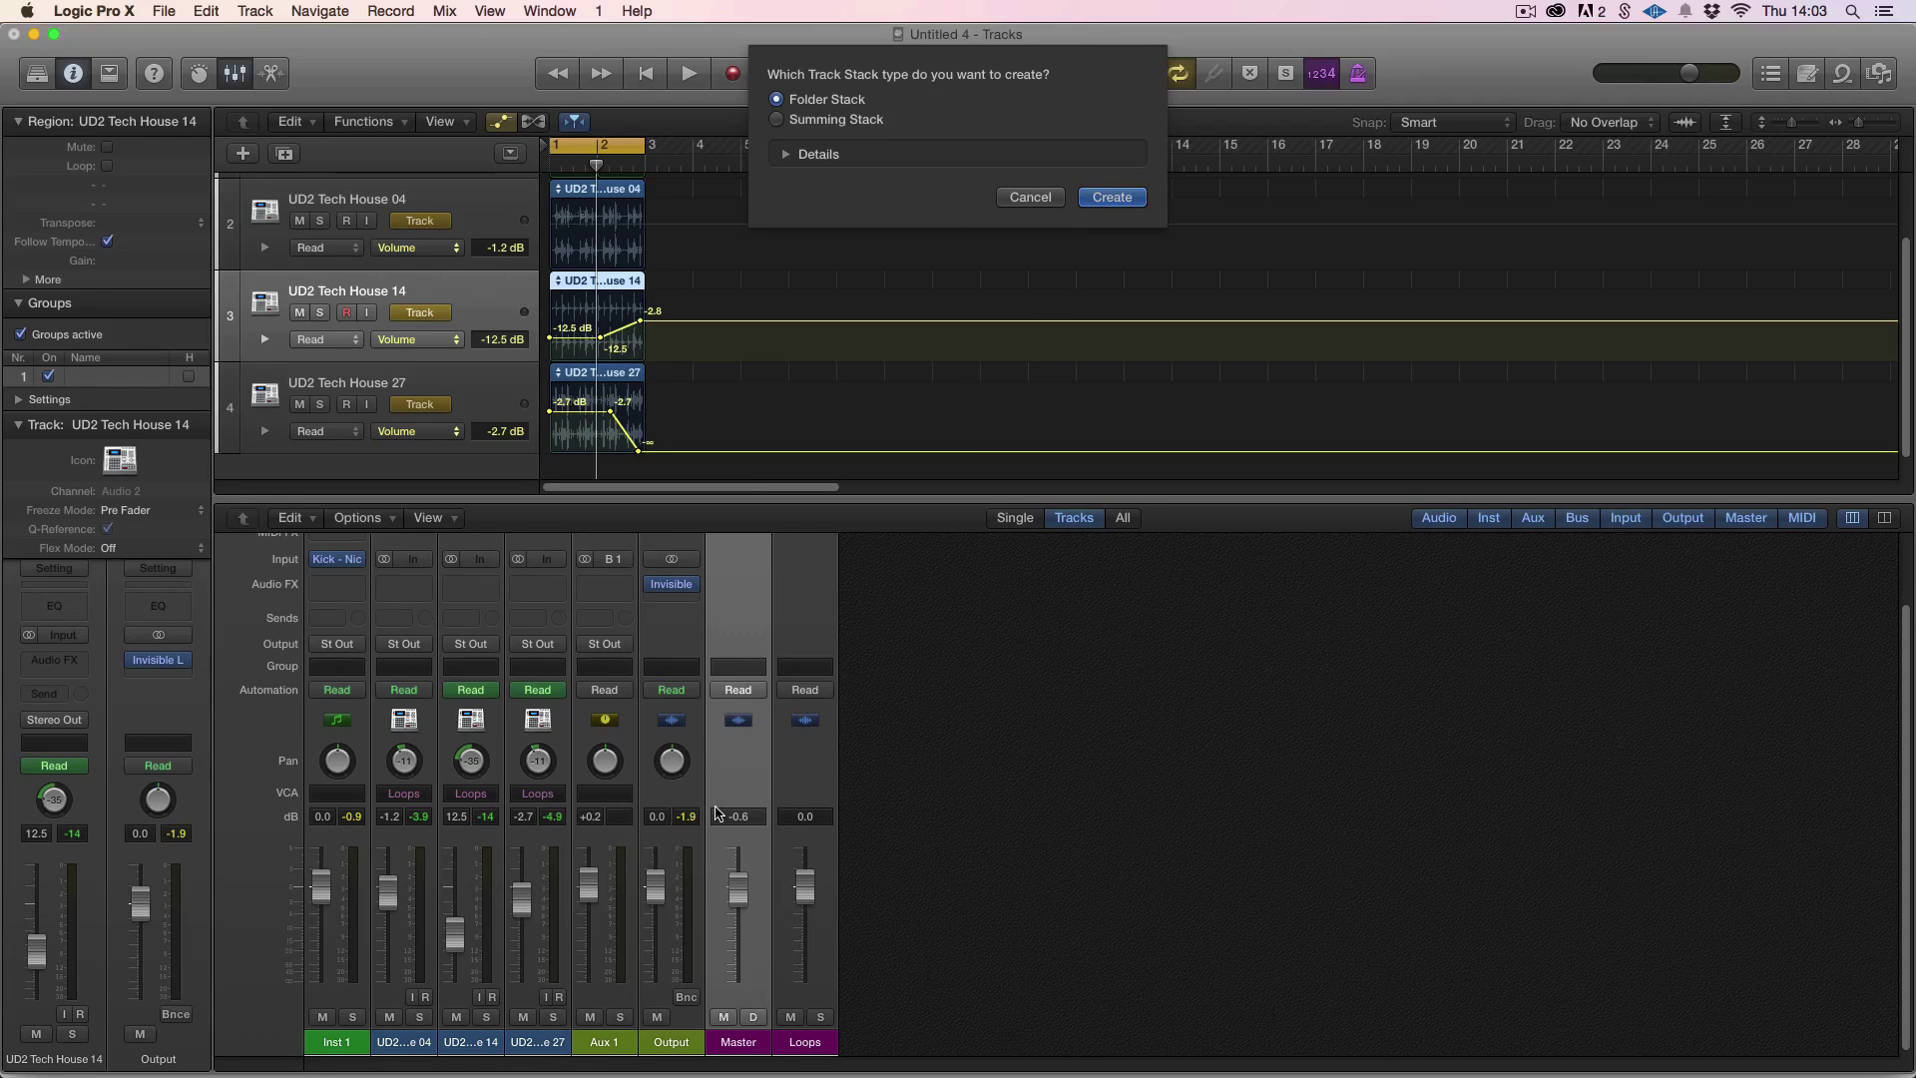
Cancel the Track Stack dialog, leaving the three UD2 Tech House loop tracks unstacked
left_click(821, 1013)
left_click(1031, 197)
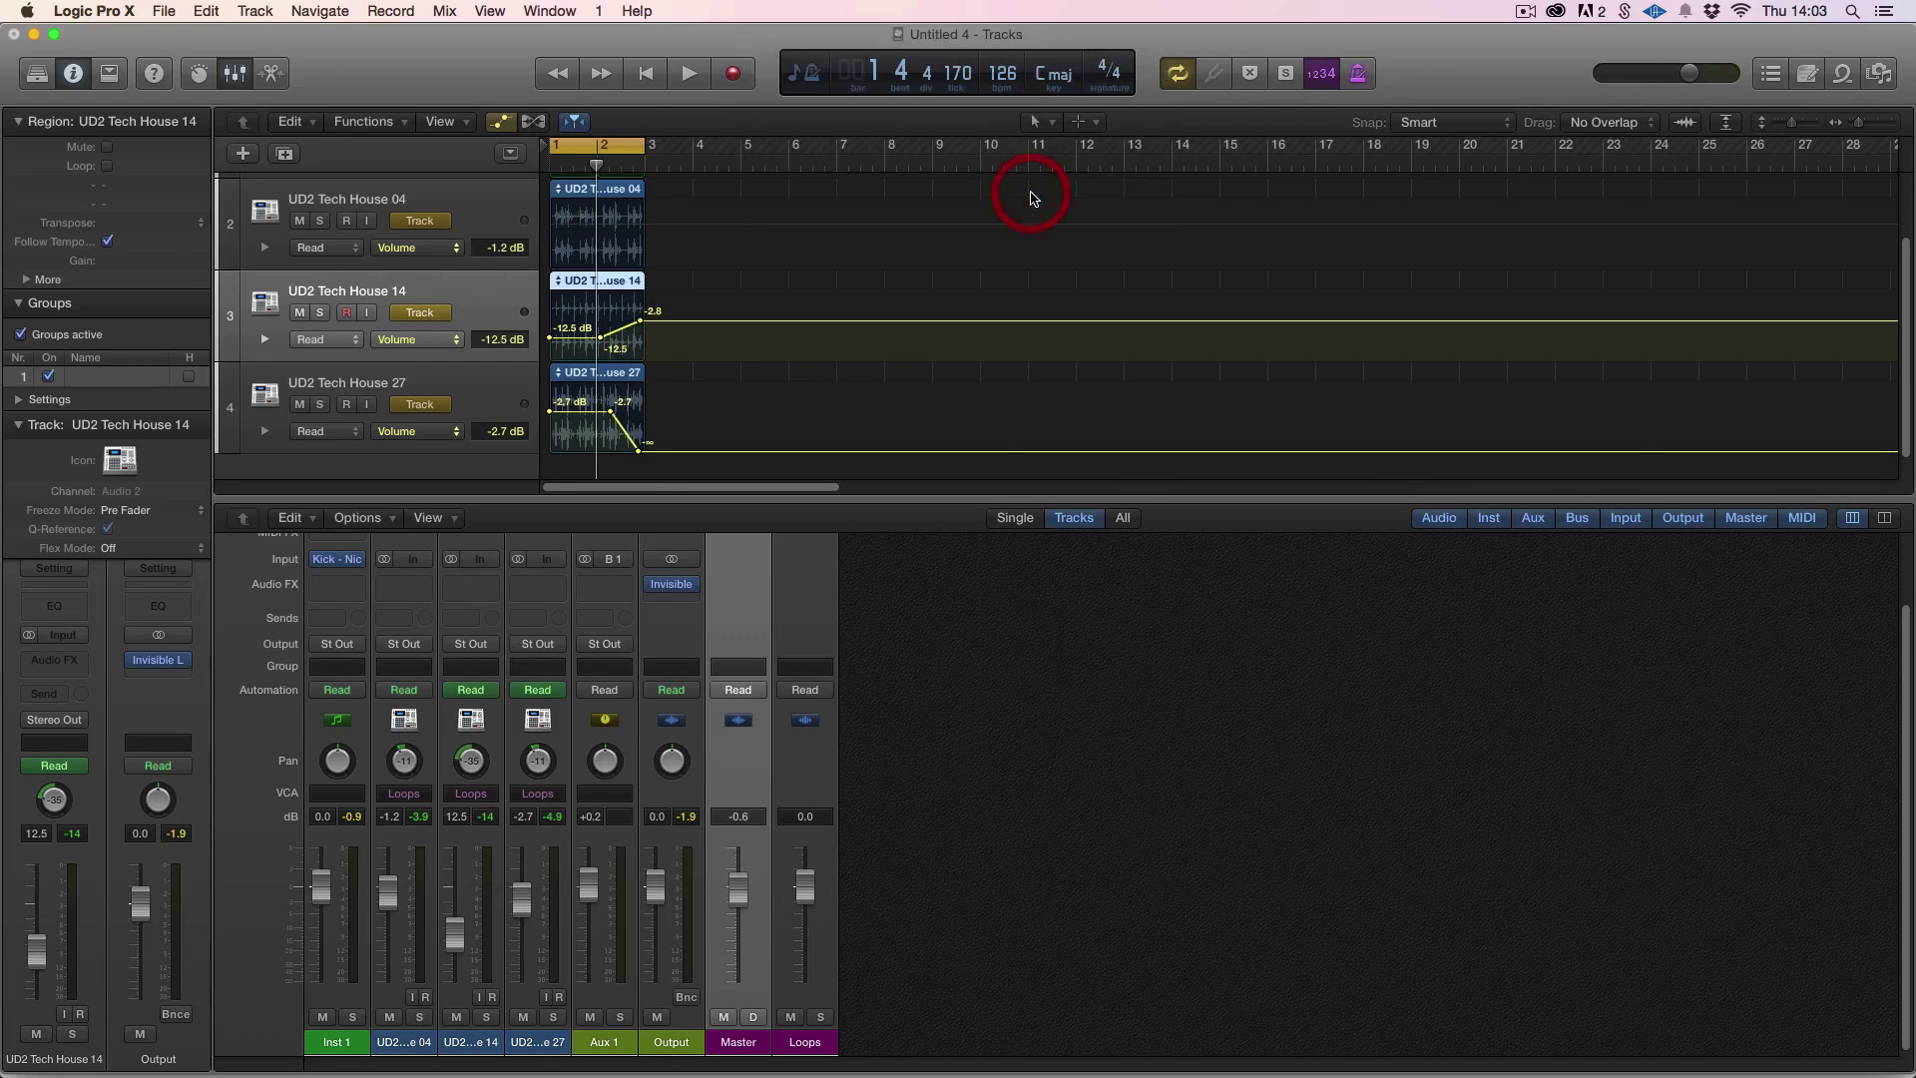